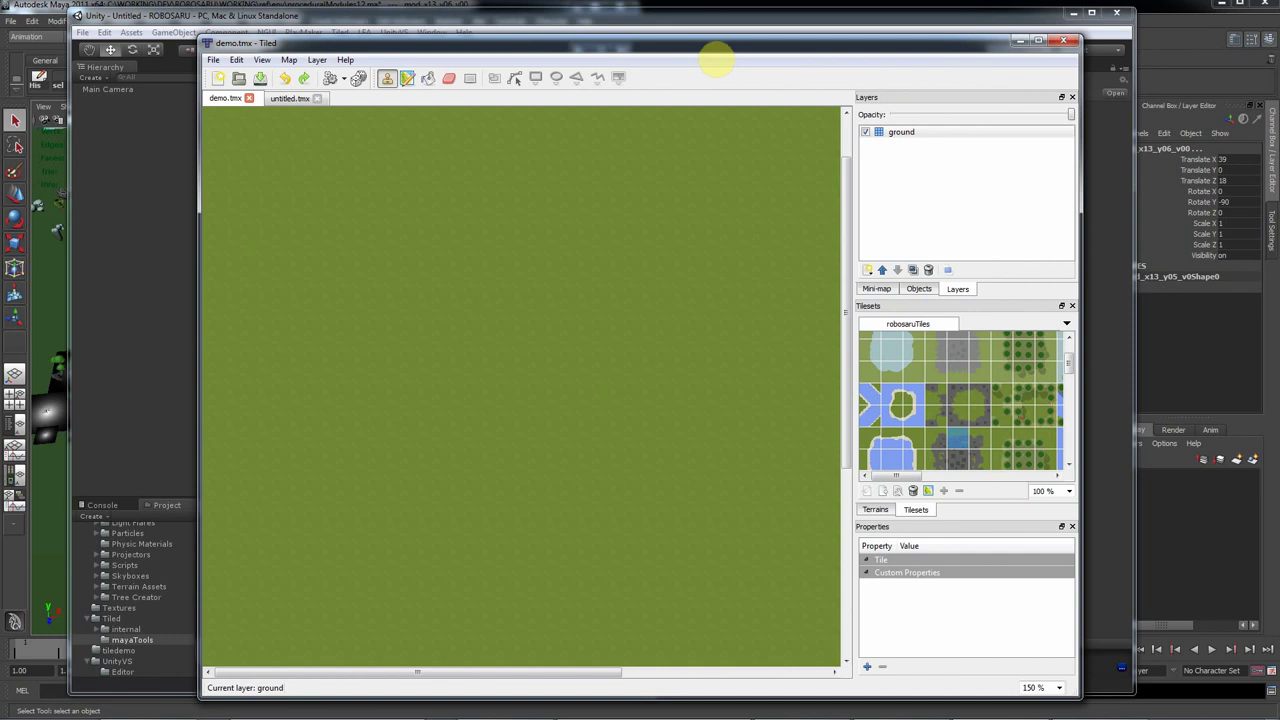
- Paint a large irregular patch of L shrub terrain on the ground layer, running down the west-centre of the map
{"action": "left_click_drag", "start_coordinate": [716, 60], "coordinate": [766, 63]}
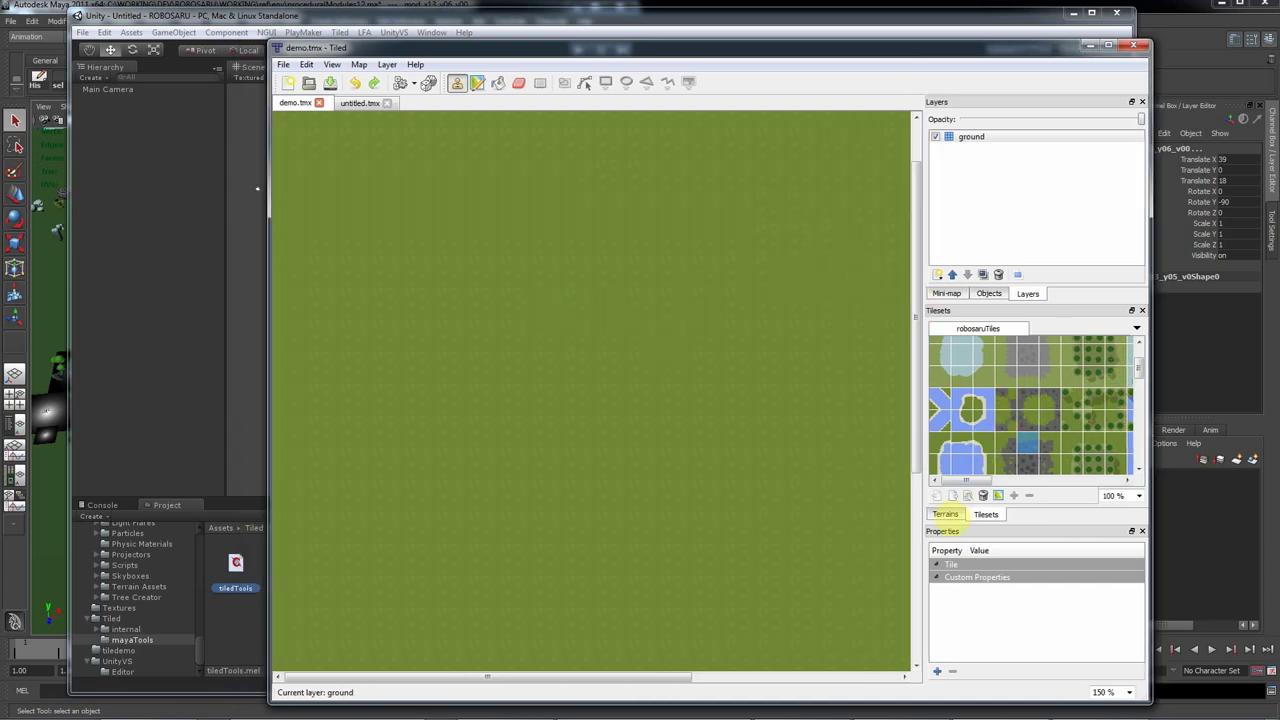
{"action": "left_click", "coordinate": [945, 514]}
{"action": "left_click", "coordinate": [968, 356]}
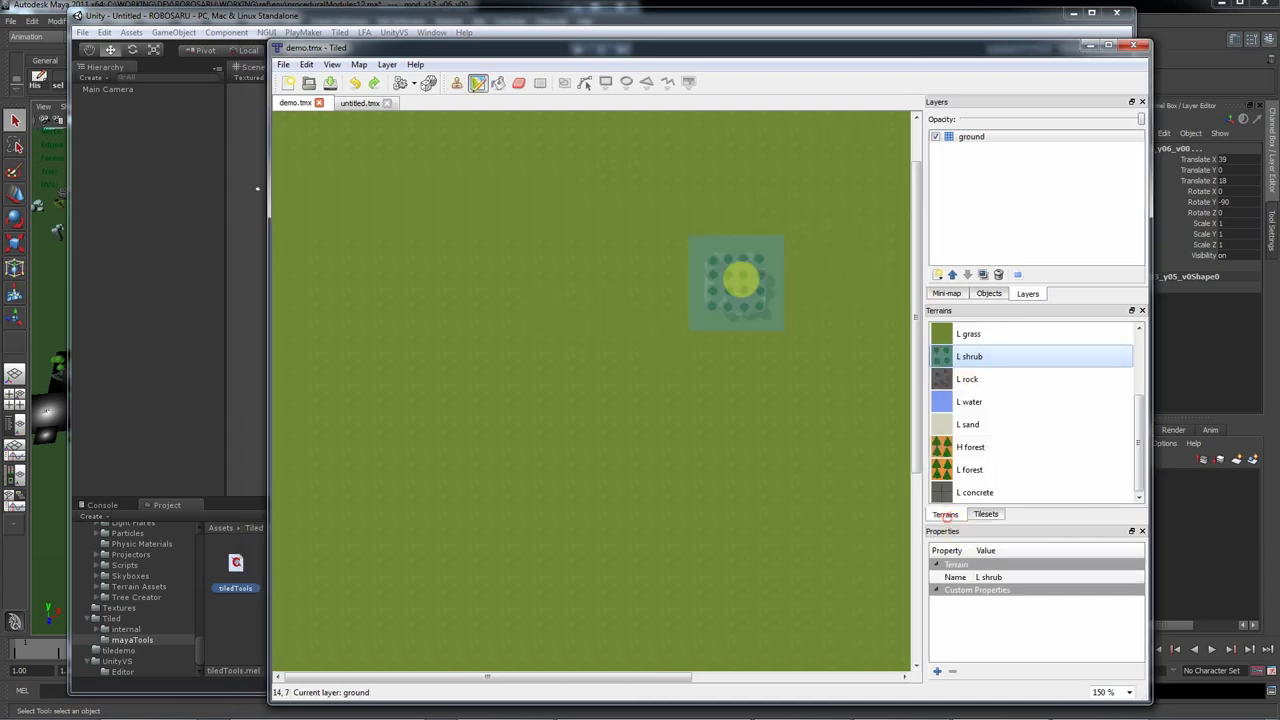
{"action": "mouse_move", "coordinate": [560, 205]}
{"action": "left_mouse_down"}
{"action": "mouse_move", "coordinate": [457, 263]}
{"action": "mouse_move", "coordinate": [529, 429]}
{"action": "mouse_move", "coordinate": [612, 447]}
{"action": "mouse_move", "coordinate": [665, 512]}
{"action": "left_mouse_up"}
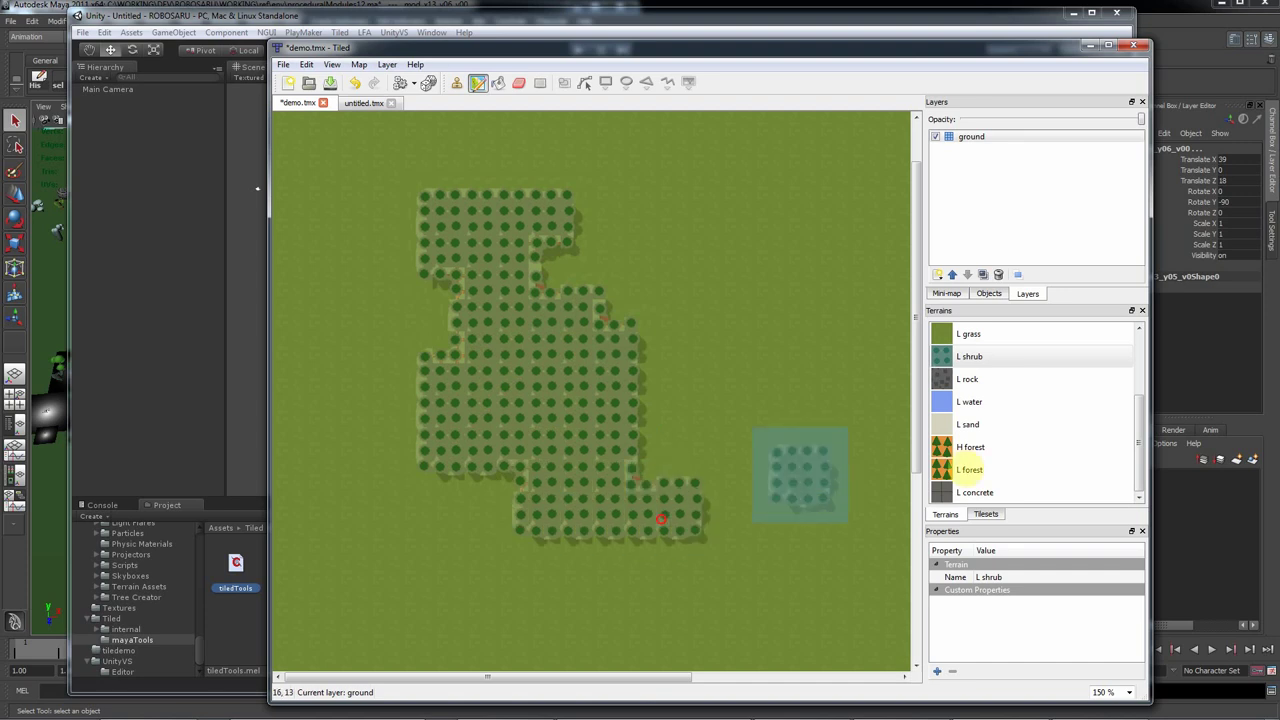
- Paint an H forest plateau across the shrub patch and a diagonal band of L concrete terrain over its lower part
{"action": "left_click", "coordinate": [975, 447]}
{"action": "mouse_move", "coordinate": [728, 228]}
{"action": "left_mouse_down"}
{"action": "mouse_move", "coordinate": [690, 288]}
{"action": "mouse_move", "coordinate": [500, 408]}
{"action": "mouse_move", "coordinate": [590, 390]}
{"action": "mouse_move", "coordinate": [790, 440]}
{"action": "left_mouse_up"}
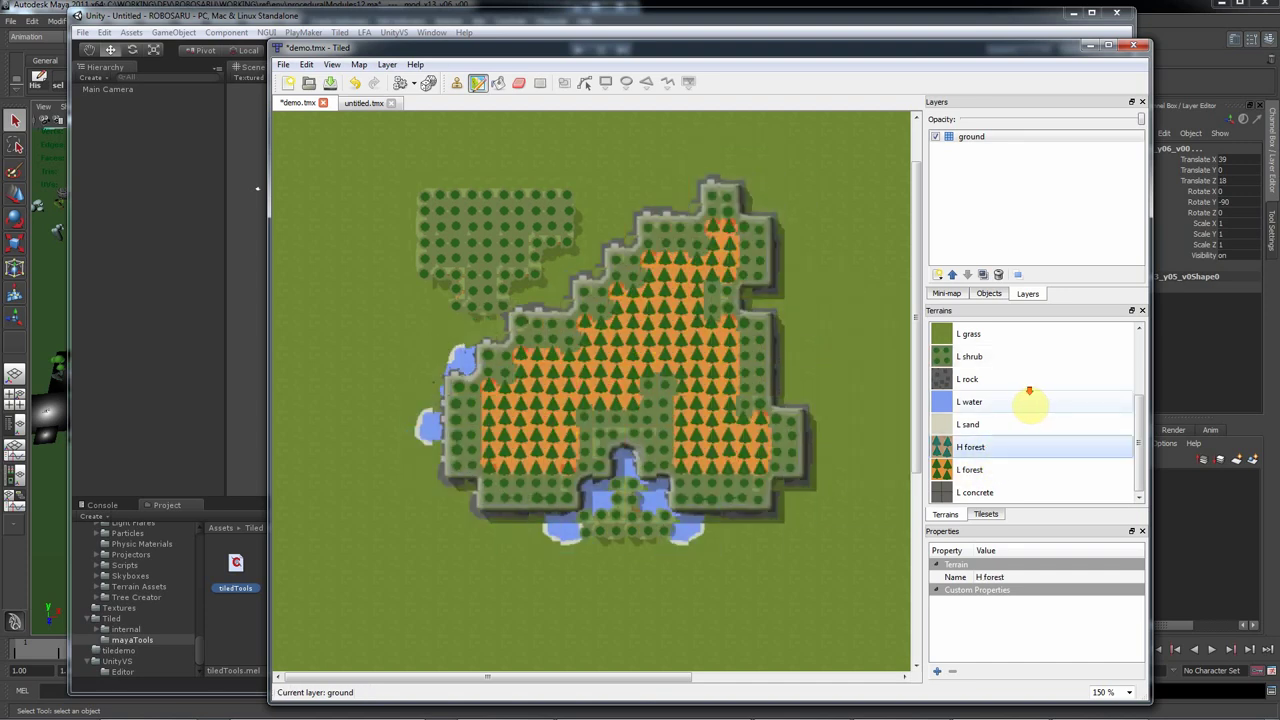
{"action": "left_click", "coordinate": [975, 492]}
{"action": "mouse_move", "coordinate": [705, 370]}
{"action": "left_mouse_down"}
{"action": "mouse_move", "coordinate": [545, 505]}
{"action": "mouse_move", "coordinate": [457, 529]}
{"action": "mouse_move", "coordinate": [420, 591]}
{"action": "left_mouse_up"}
{"action": "scroll", "coordinate": [560, 510], "scroll_direction": "down", "scroll_amount": 2}
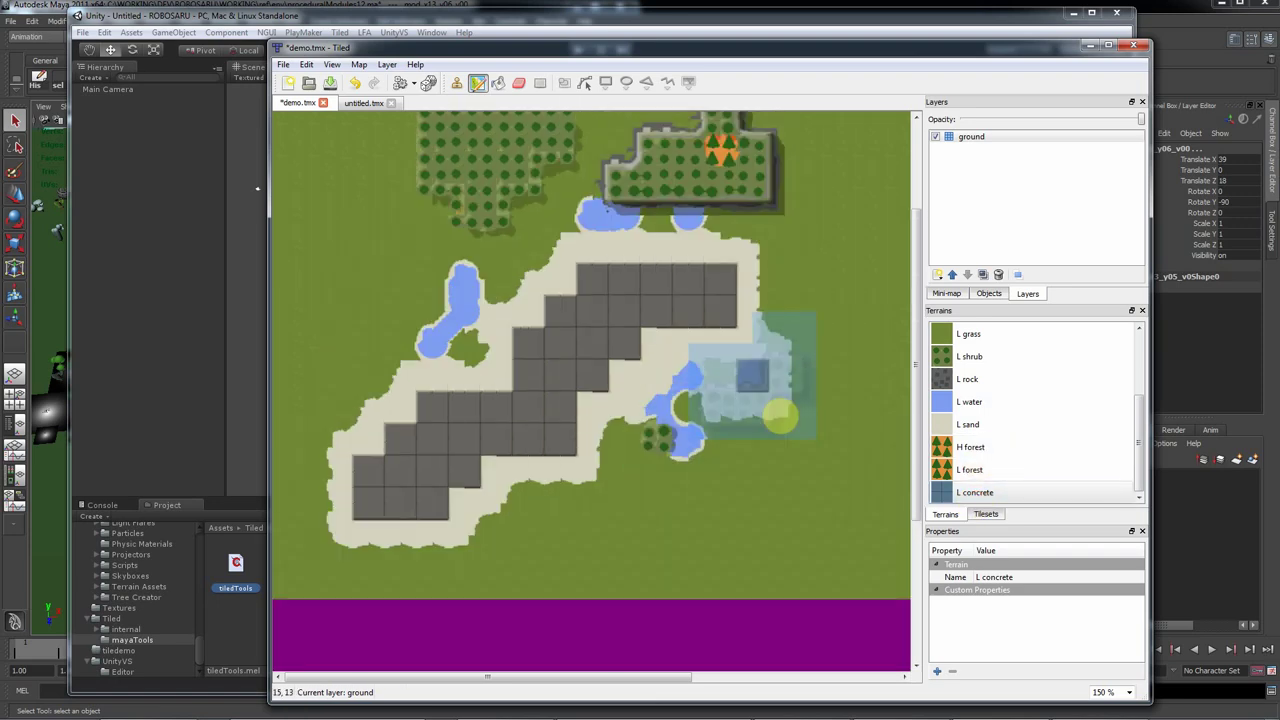
- Paint an L water lake in the north and a river down the west side and across to the southeast
{"action": "scroll", "coordinate": [777, 412], "scroll_direction": "down", "scroll_amount": 1, "text": "ctrl"}
{"action": "left_click", "coordinate": [978, 402]}
{"action": "mouse_move", "coordinate": [575, 160]}
{"action": "left_mouse_down"}
{"action": "mouse_move", "coordinate": [514, 177]}
{"action": "mouse_move", "coordinate": [366, 157]}
{"action": "mouse_move", "coordinate": [314, 349]}
{"action": "mouse_move", "coordinate": [489, 460]}
{"action": "mouse_move", "coordinate": [623, 491]}
{"action": "mouse_move", "coordinate": [654, 514]}
{"action": "left_mouse_up"}
- Paint a wide L shrub area across the north of the map and down its west side over the river
{"action": "scroll", "coordinate": [985, 370], "scroll_direction": "up", "scroll_amount": 2}
{"action": "scroll", "coordinate": [980, 374], "scroll_direction": "up", "scroll_amount": 2}
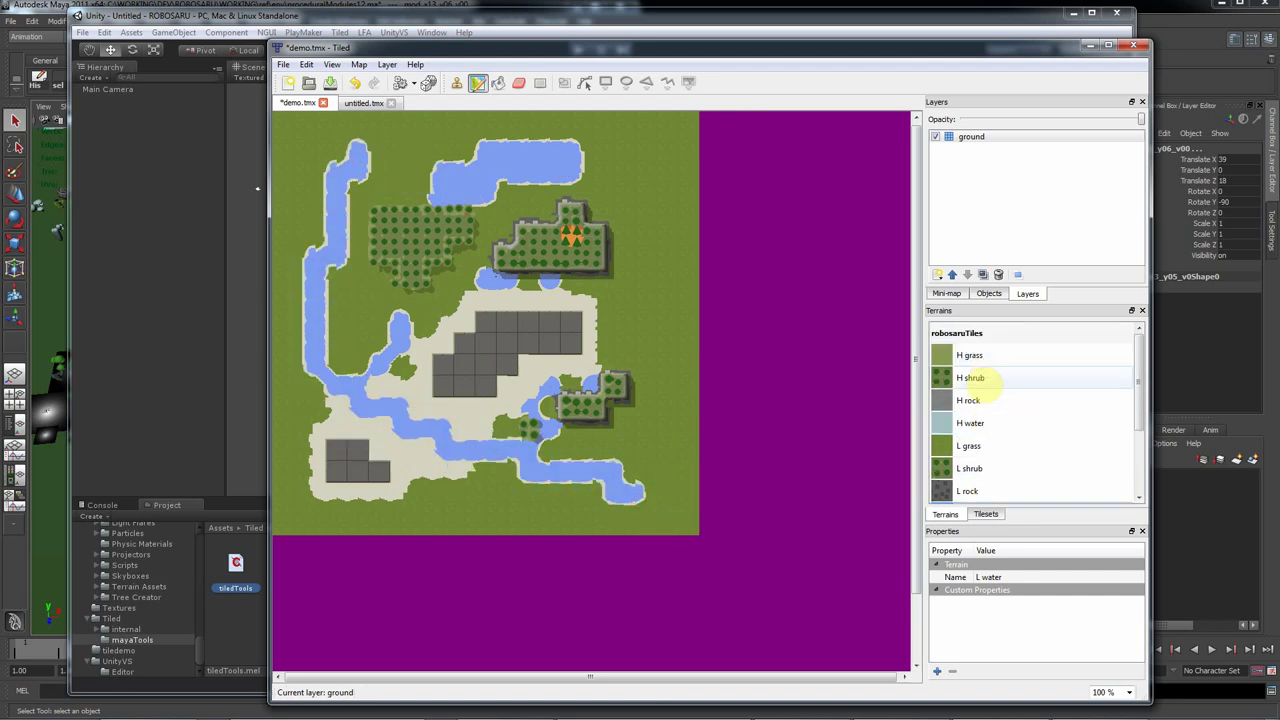
{"action": "left_click", "coordinate": [968, 468]}
{"action": "mouse_move", "coordinate": [514, 245]}
{"action": "left_mouse_down"}
{"action": "mouse_move", "coordinate": [470, 190]}
{"action": "mouse_move", "coordinate": [378, 254]}
{"action": "mouse_move", "coordinate": [382, 345]}
{"action": "mouse_move", "coordinate": [372, 342]}
{"action": "mouse_move", "coordinate": [395, 465]}
{"action": "mouse_move", "coordinate": [428, 491]}
{"action": "mouse_move", "coordinate": [480, 482]}
{"action": "left_mouse_up"}
- Paint L rock terrain through the middle of the map and choose L water as the terrain brush
{"action": "scroll", "coordinate": [1000, 457], "scroll_direction": "down", "scroll_amount": 1}
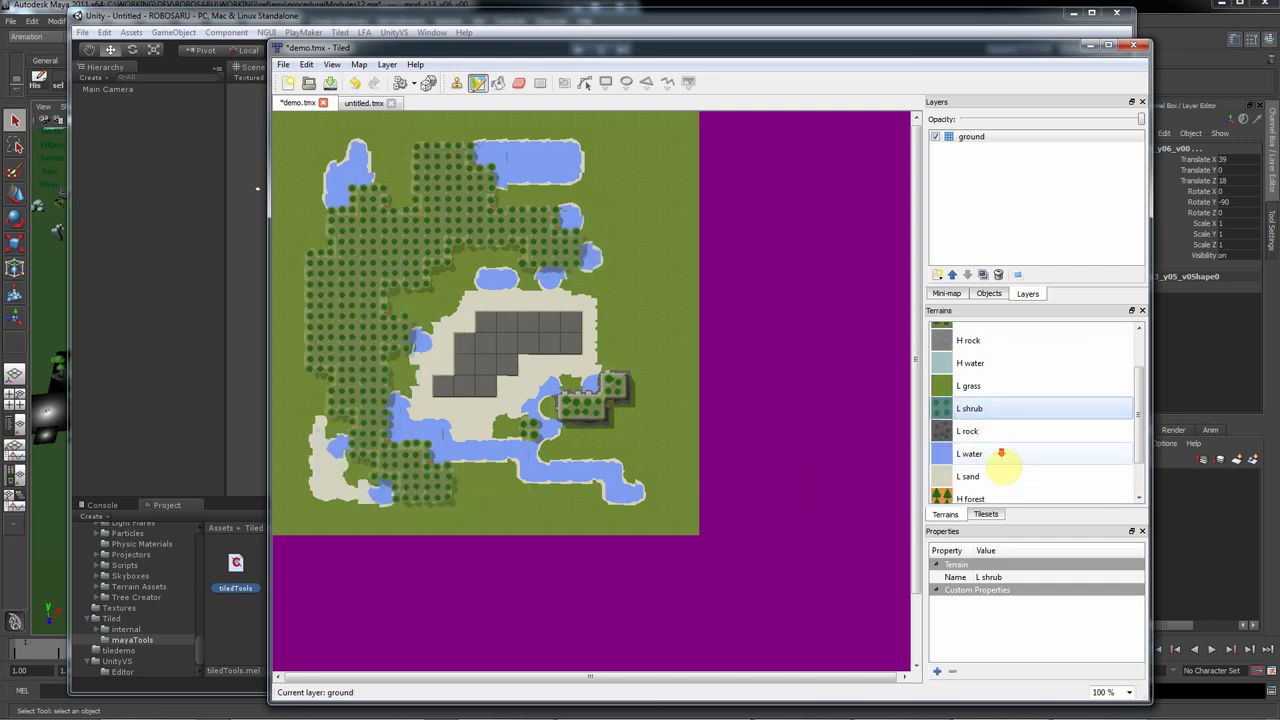
{"action": "left_click", "coordinate": [945, 431]}
{"action": "mouse_move", "coordinate": [600, 320]}
{"action": "left_mouse_down"}
{"action": "mouse_move", "coordinate": [586, 286]}
{"action": "mouse_move", "coordinate": [503, 240]}
{"action": "mouse_move", "coordinate": [345, 280]}
{"action": "mouse_move", "coordinate": [335, 385]}
{"action": "mouse_move", "coordinate": [390, 320]}
{"action": "mouse_move", "coordinate": [382, 342]}
{"action": "mouse_move", "coordinate": [405, 420]}
{"action": "mouse_move", "coordinate": [440, 420]}
{"action": "mouse_move", "coordinate": [455, 298]}
{"action": "left_mouse_up"}
{"action": "left_click", "coordinate": [969, 455]}
- Switch to Maya by way of Unity and deselect the tile modules in the scene
{"action": "left_click", "coordinate": [204, 227]}
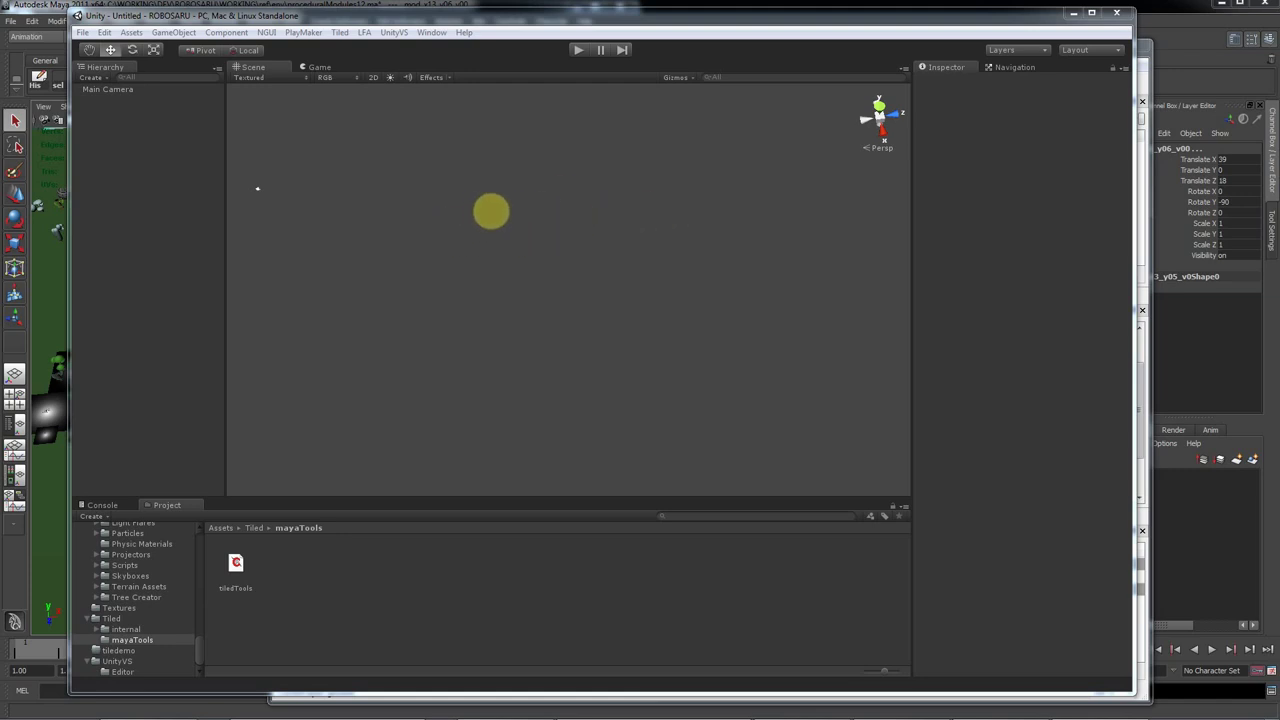
{"action": "left_click", "coordinate": [55, 17]}
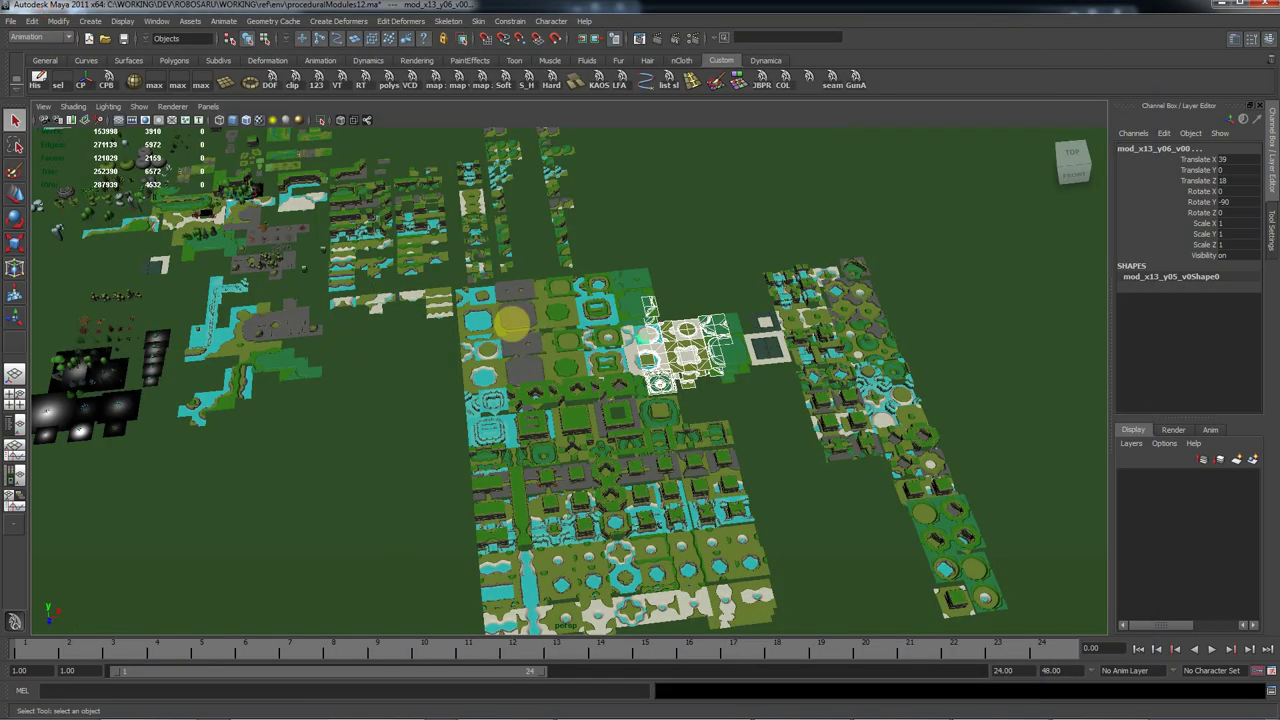
{"action": "left_click", "coordinate": [460, 402]}
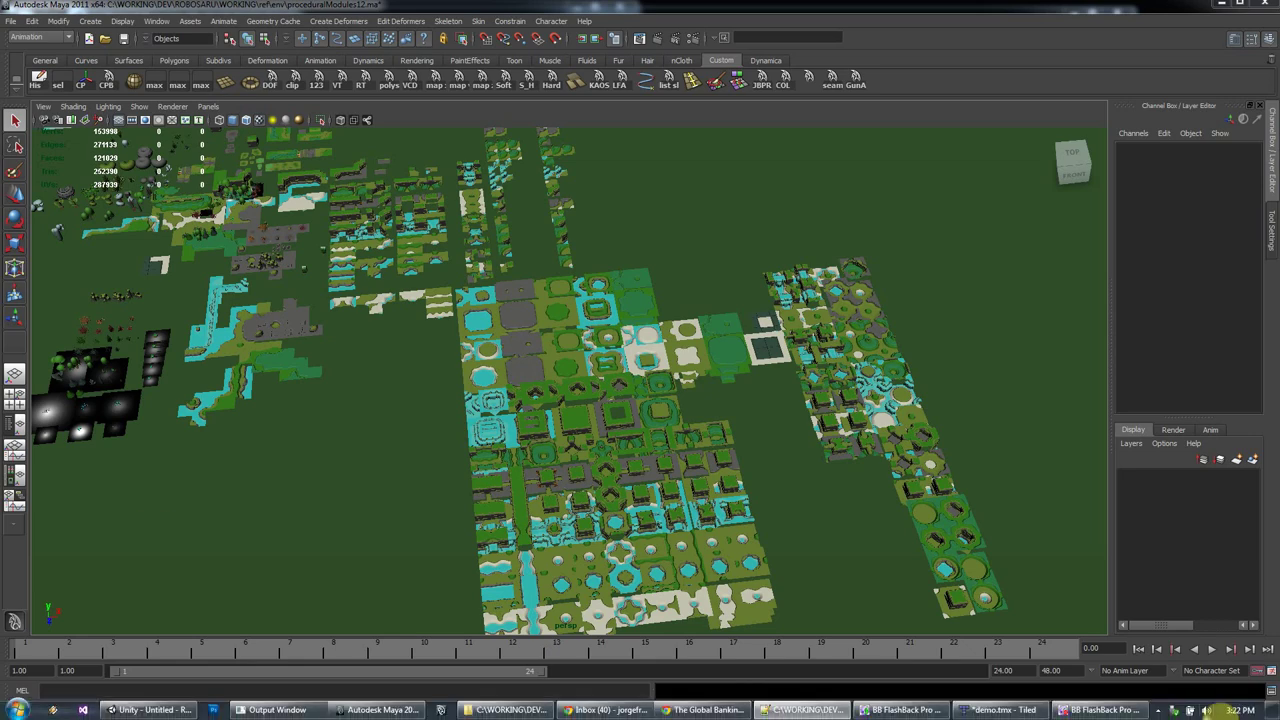
- Switch to Tiled and enlarge the Edit Terrain Information window to show more of the tileset
{"action": "left_click", "coordinate": [1016, 711]}
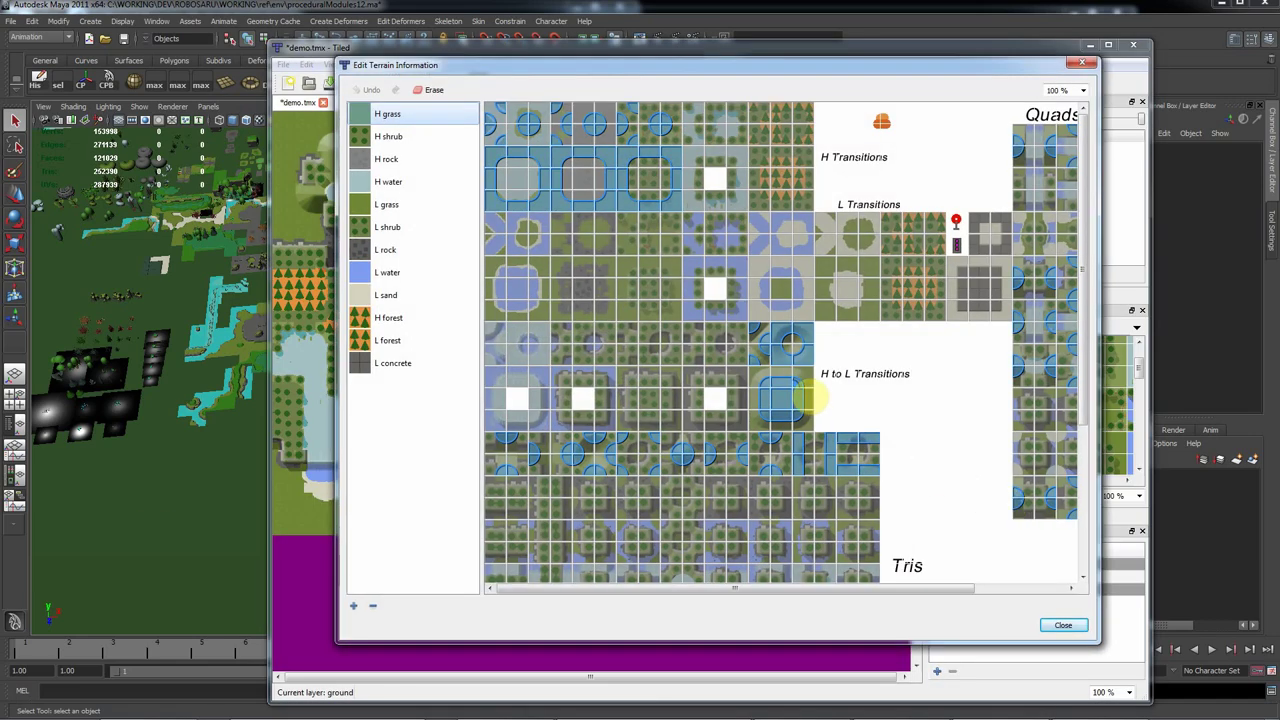
{"action": "left_click", "coordinate": [813, 390]}
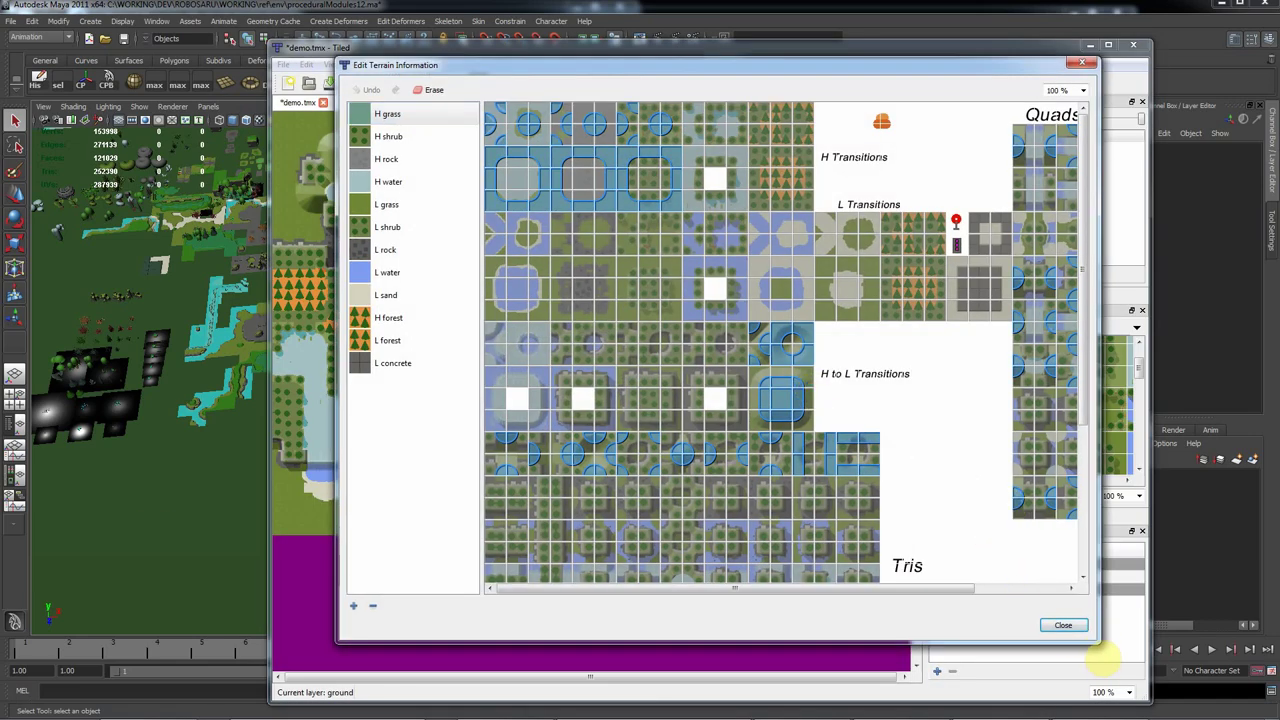
{"action": "left_click_drag", "start_coordinate": [1097, 645], "coordinate": [1246, 717]}
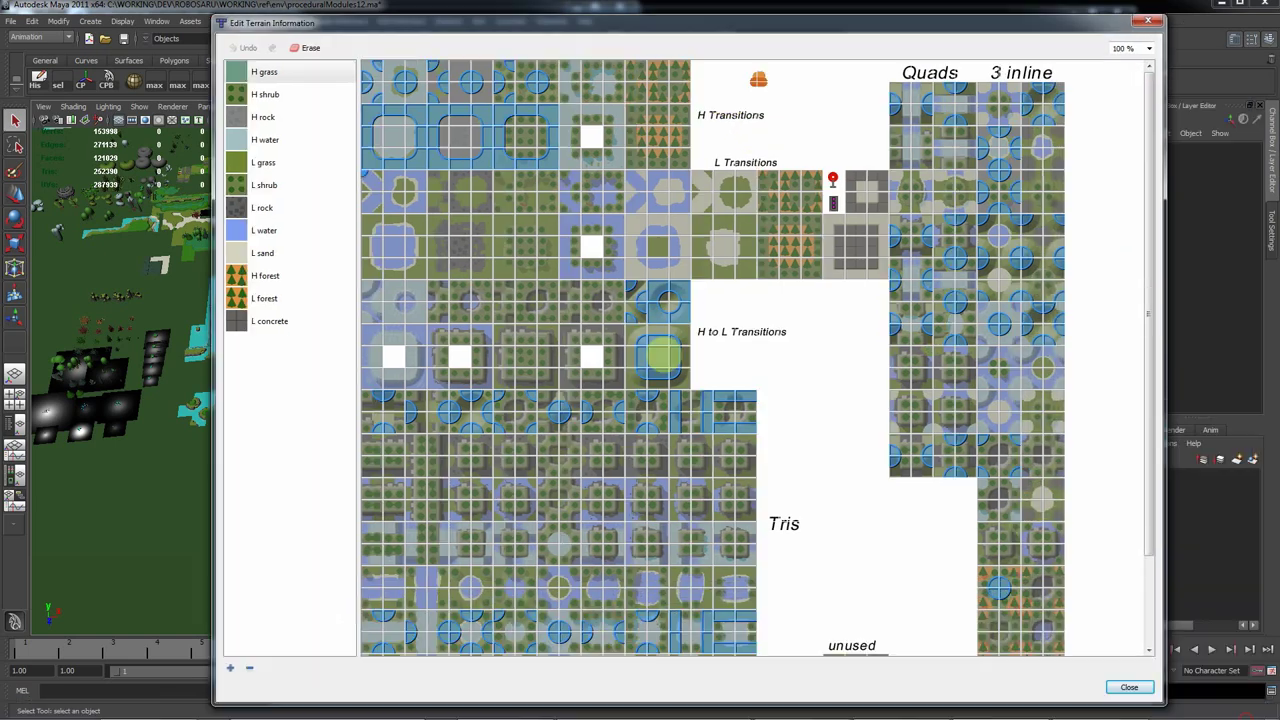
- Switch to Maya and examine the 3D terrain modules up close, comparing their layout with the tileset's transition tiles
{"action": "left_click", "coordinate": [177, 10]}
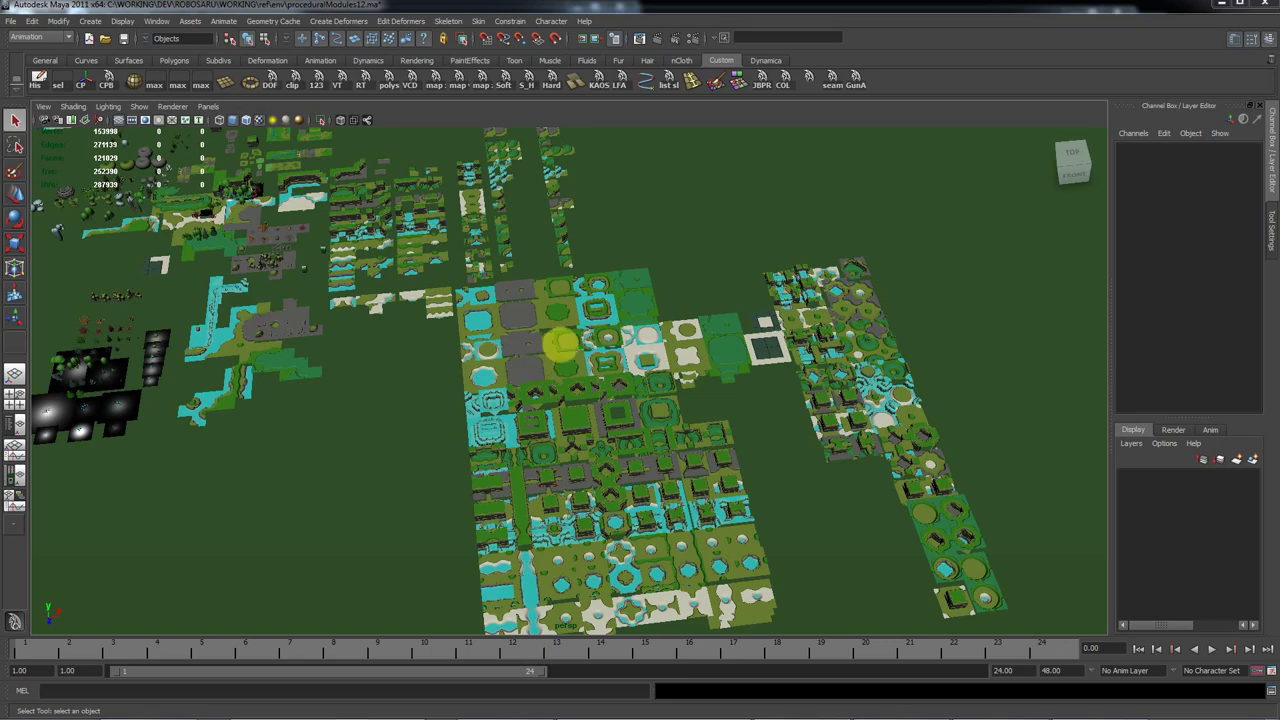
{"action": "middle_click_drag", "start_coordinate": [559, 344], "coordinate": [488, 326], "text": "alt"}
{"action": "right_click_drag", "start_coordinate": [488, 326], "coordinate": [980, 377], "text": "alt"}
{"action": "middle_click_drag", "start_coordinate": [628, 319], "coordinate": [633, 330], "text": "alt"}
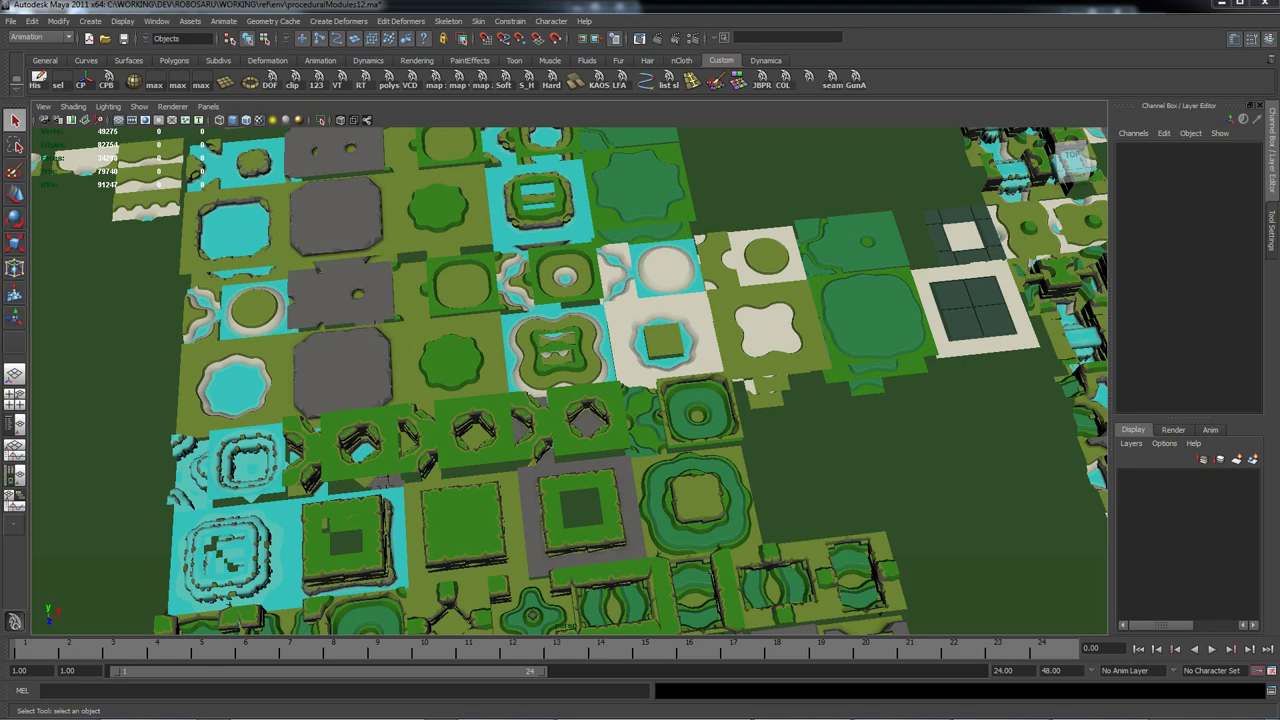
{"action": "right_click_drag", "start_coordinate": [391, 471], "coordinate": [457, 480], "text": "alt"}
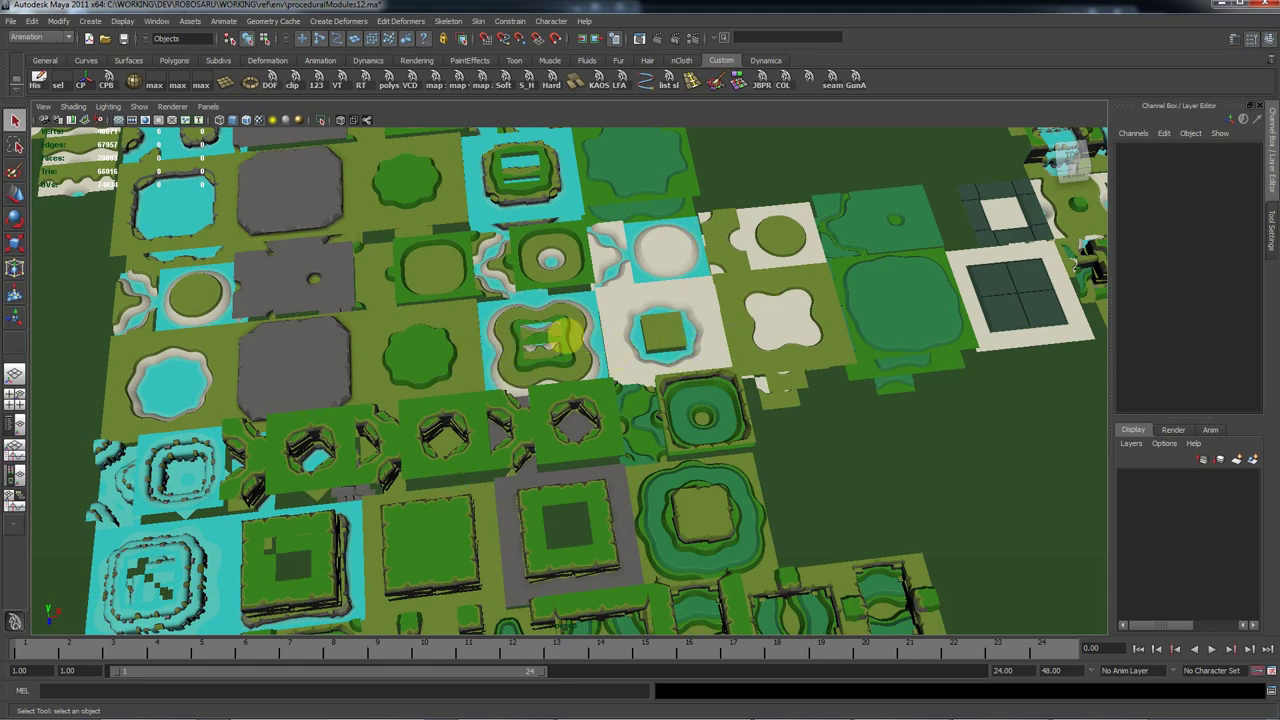
{"action": "right_click_drag", "start_coordinate": [383, 339], "coordinate": [689, 358], "text": "alt"}
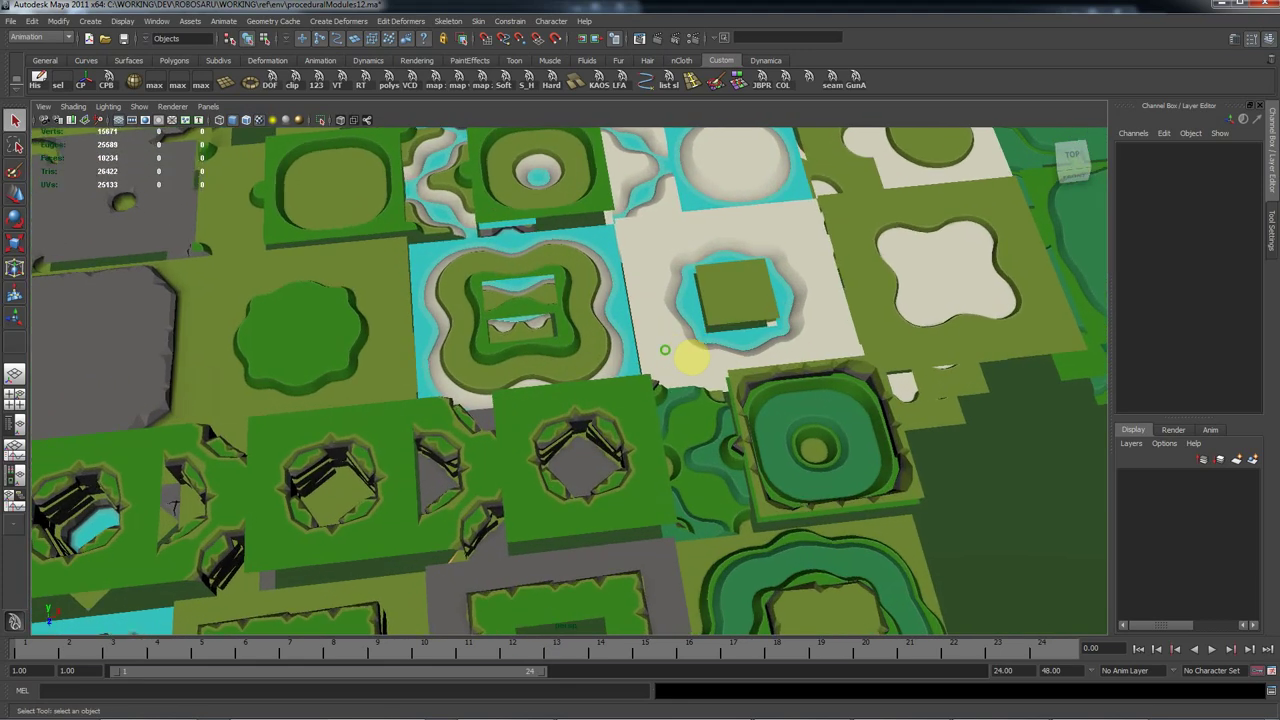
{"action": "mouse_move", "coordinate": [547, 357]}
{"action": "middle_mouse_down", "text": "alt"}
{"action": "mouse_move", "coordinate": [723, 366]}
{"action": "mouse_move", "coordinate": [738, 380]}
{"action": "middle_mouse_up", "text": "alt"}
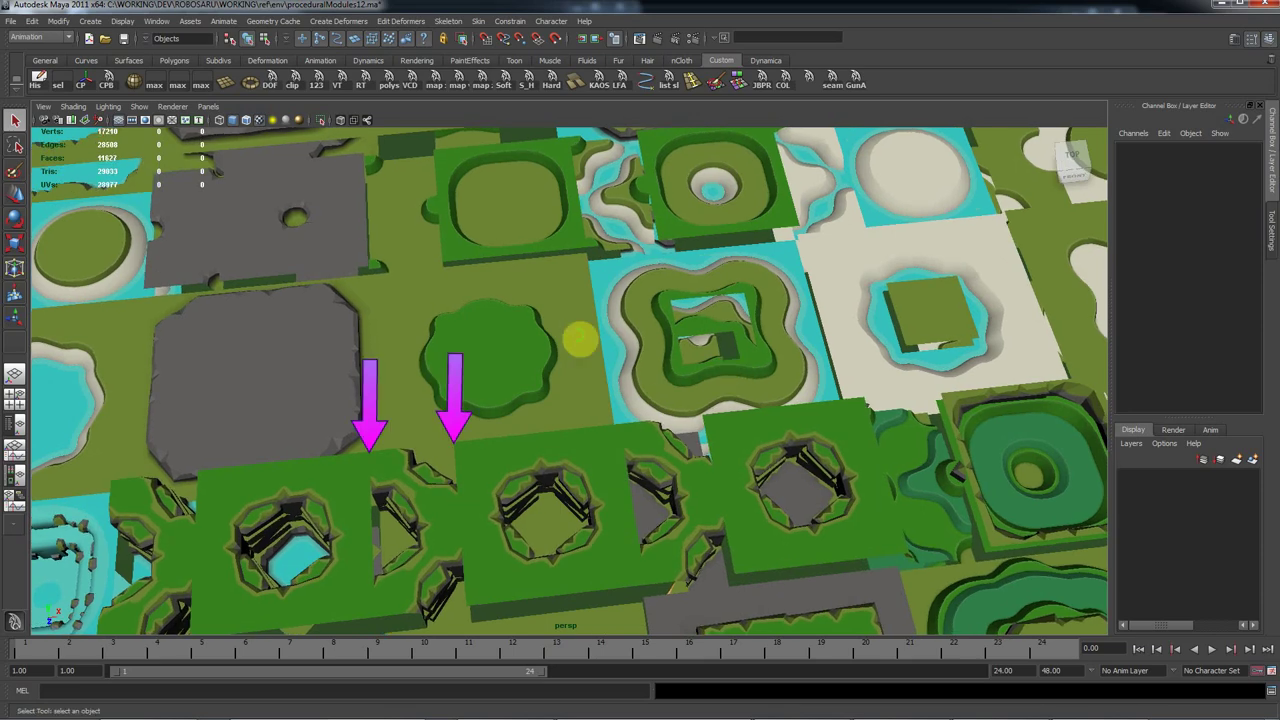
{"action": "mouse_move", "coordinate": [577, 337]}
{"action": "middle_mouse_down", "text": "alt"}
{"action": "mouse_move", "coordinate": [686, 463]}
{"action": "mouse_move", "coordinate": [699, 587]}
{"action": "middle_mouse_up", "text": "alt"}
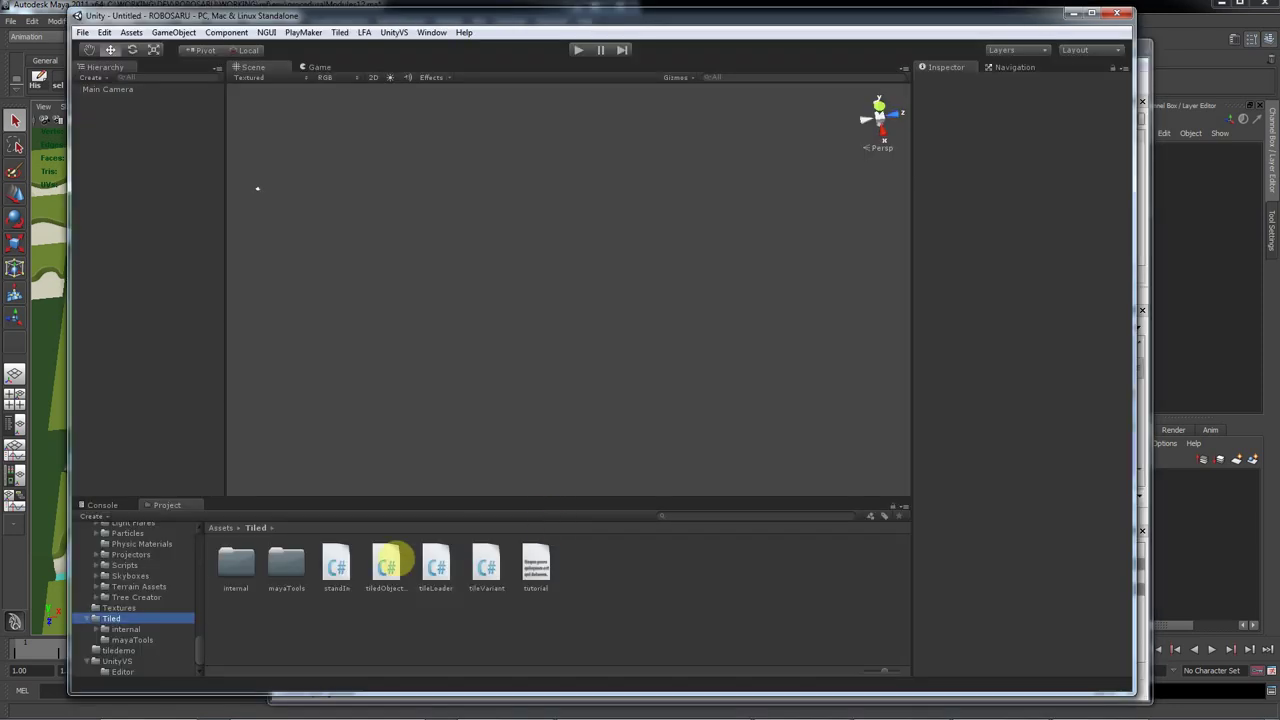
- Select the four C# scripts from standIn to tileVariant in the Tiled assets folder
{"action": "left_click", "coordinate": [338, 568]}
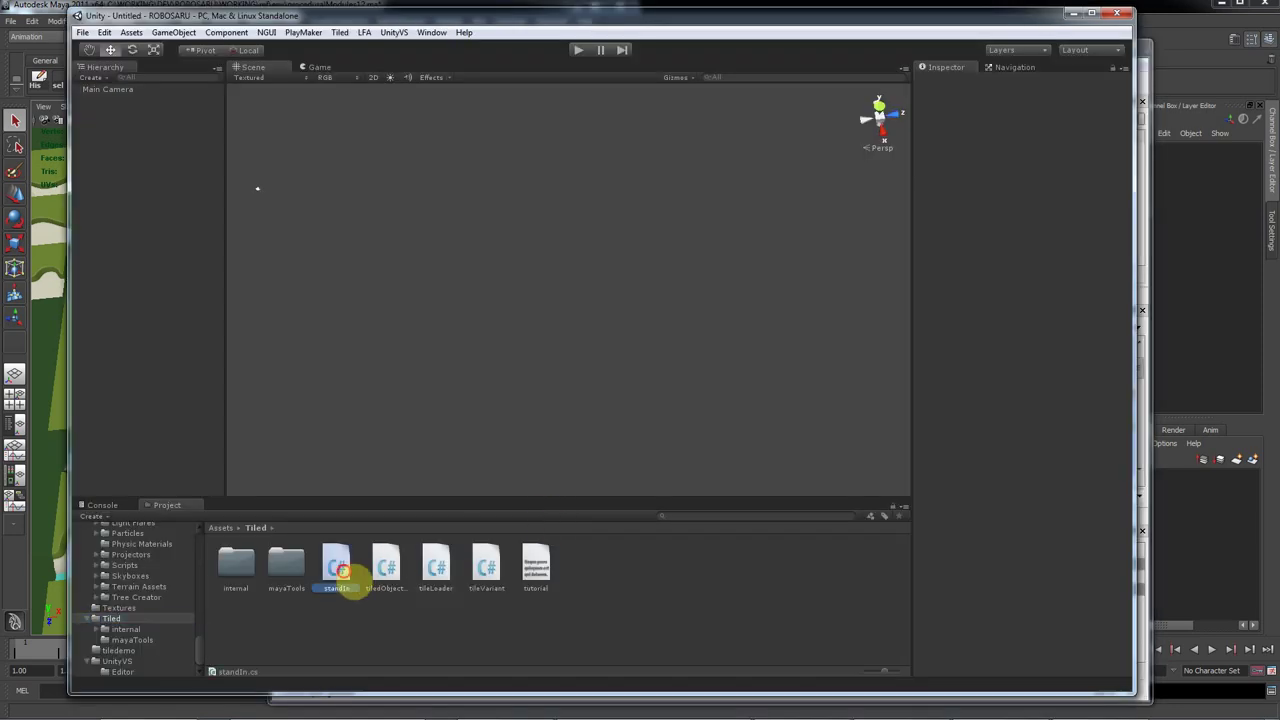
{"action": "left_click", "coordinate": [437, 570], "text": "shift"}
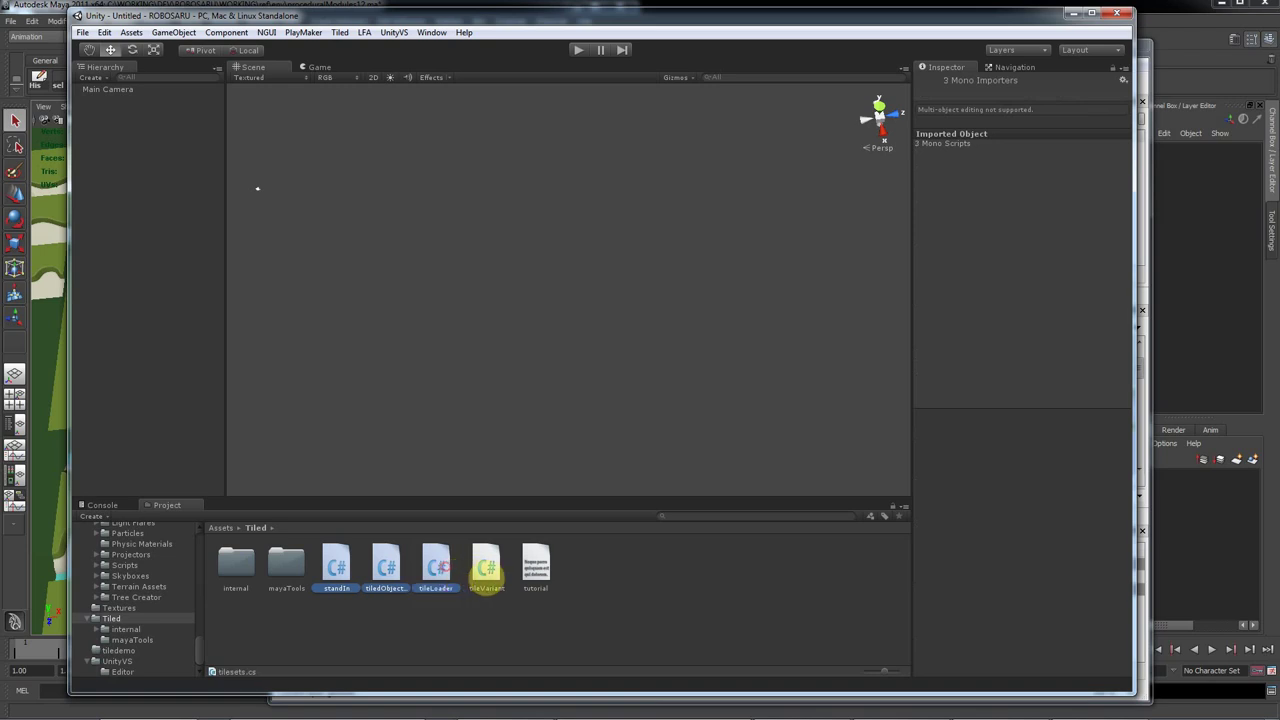
{"action": "left_click", "coordinate": [487, 570], "text": "shift"}
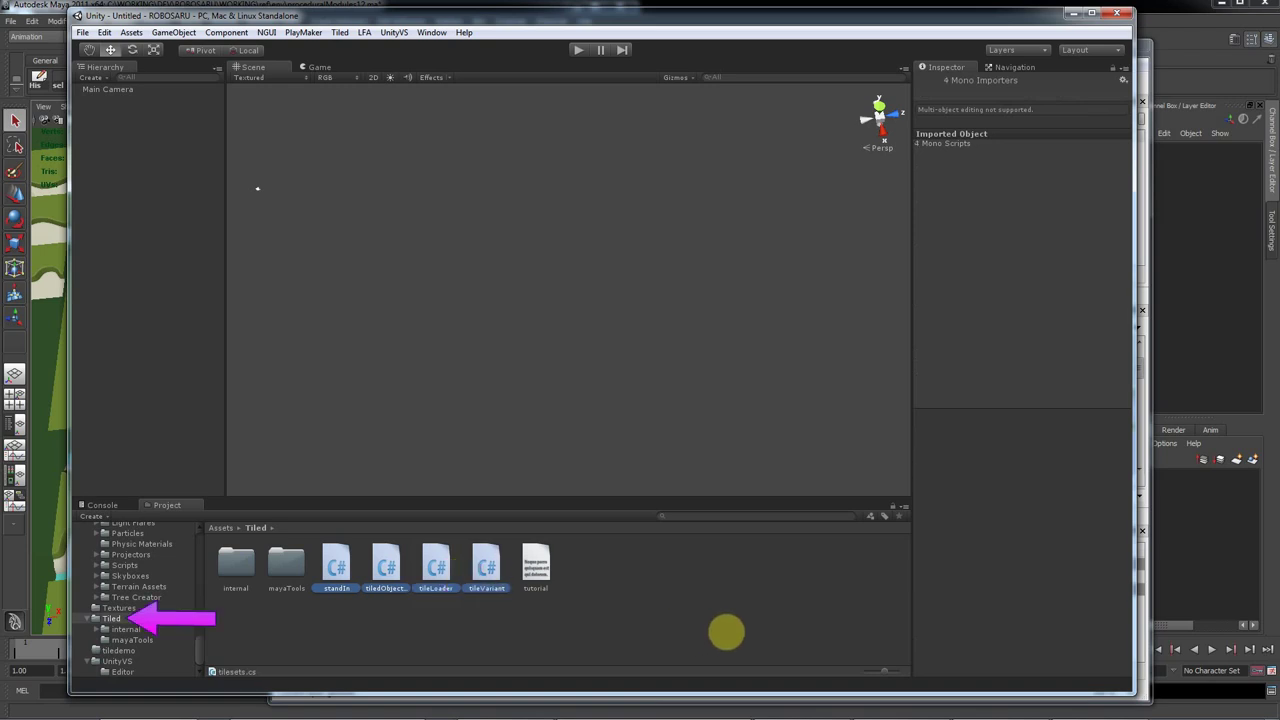
- View the notes of the standIn, tiledObjectProperties, tileLoader and tileVariant scripts one after another
{"action": "left_click", "coordinate": [337, 567]}
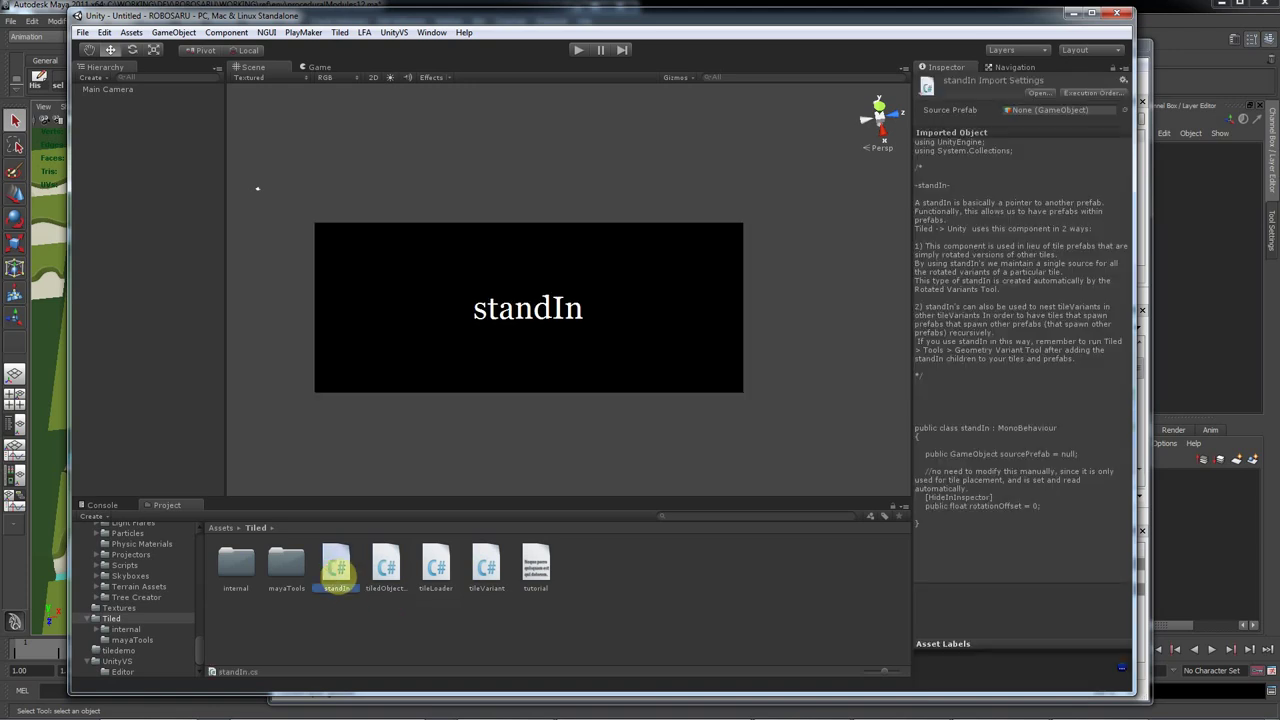
{"action": "left_click", "coordinate": [386, 568]}
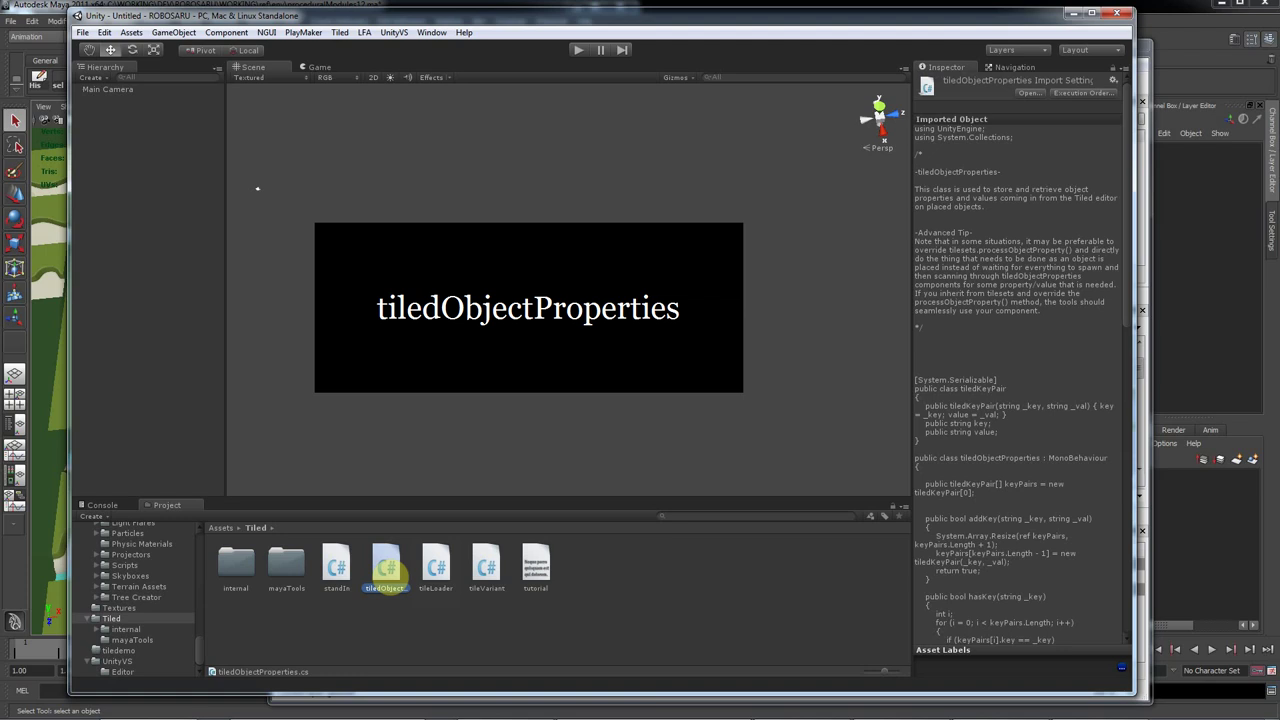
{"action": "left_click", "coordinate": [437, 568]}
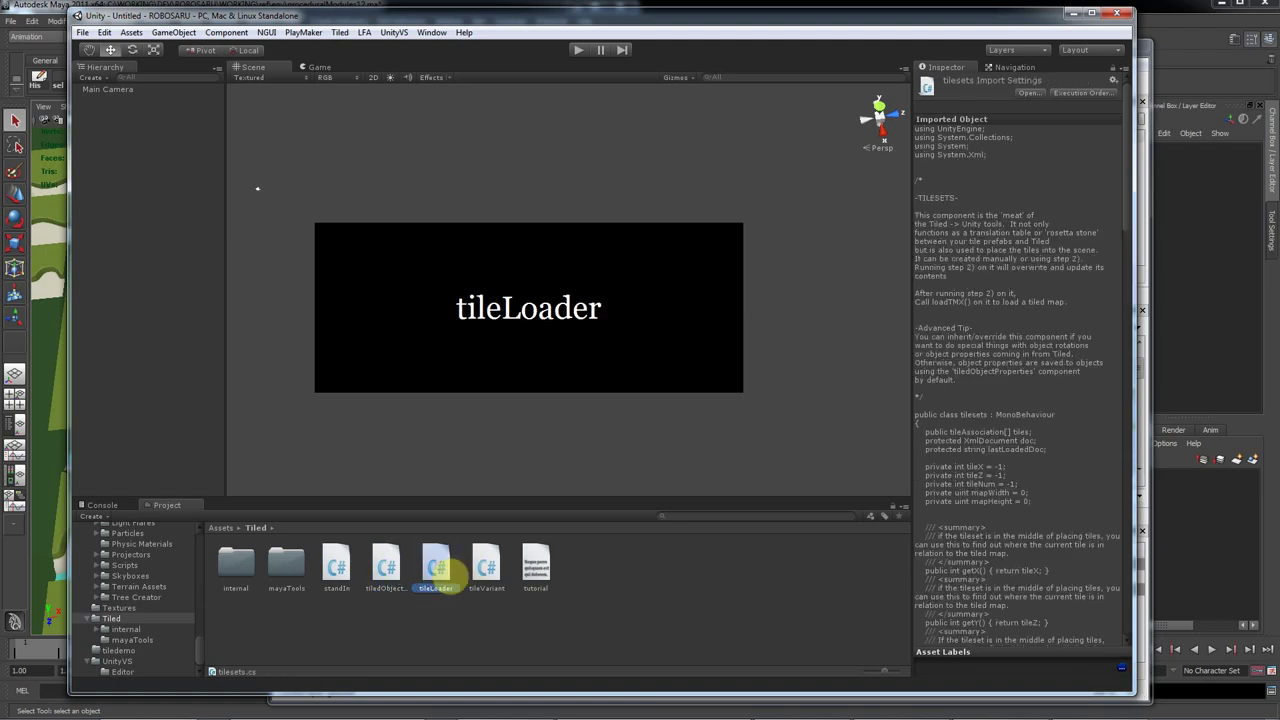
{"action": "left_click", "coordinate": [497, 572]}
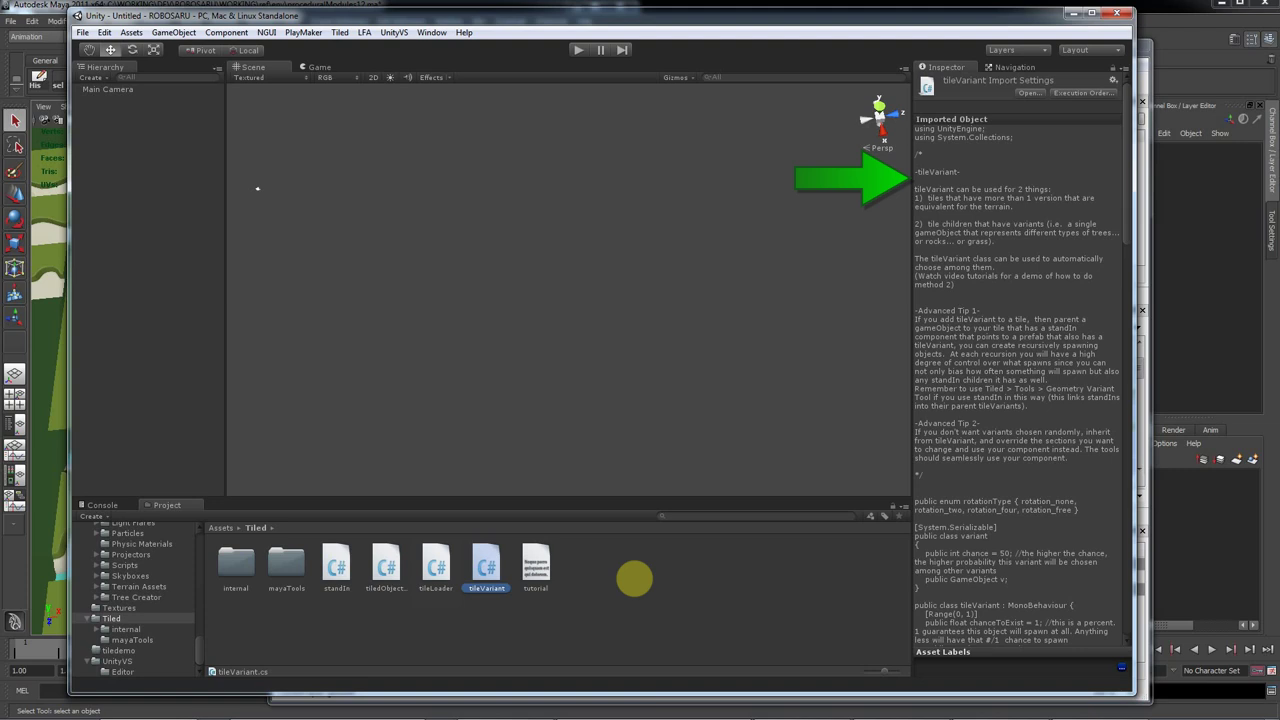
- Open the mayaTools folder and select the tiledTools script
{"action": "double_click", "coordinate": [286, 565]}
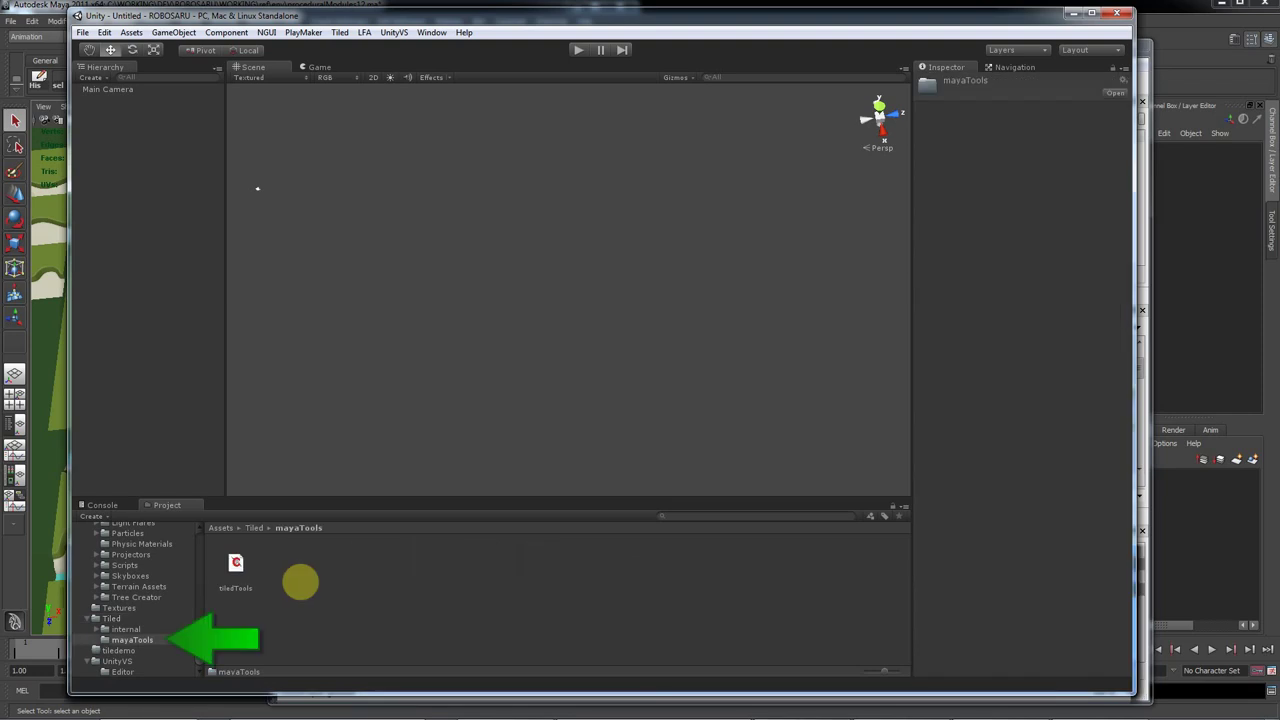
{"action": "left_click", "coordinate": [236, 563]}
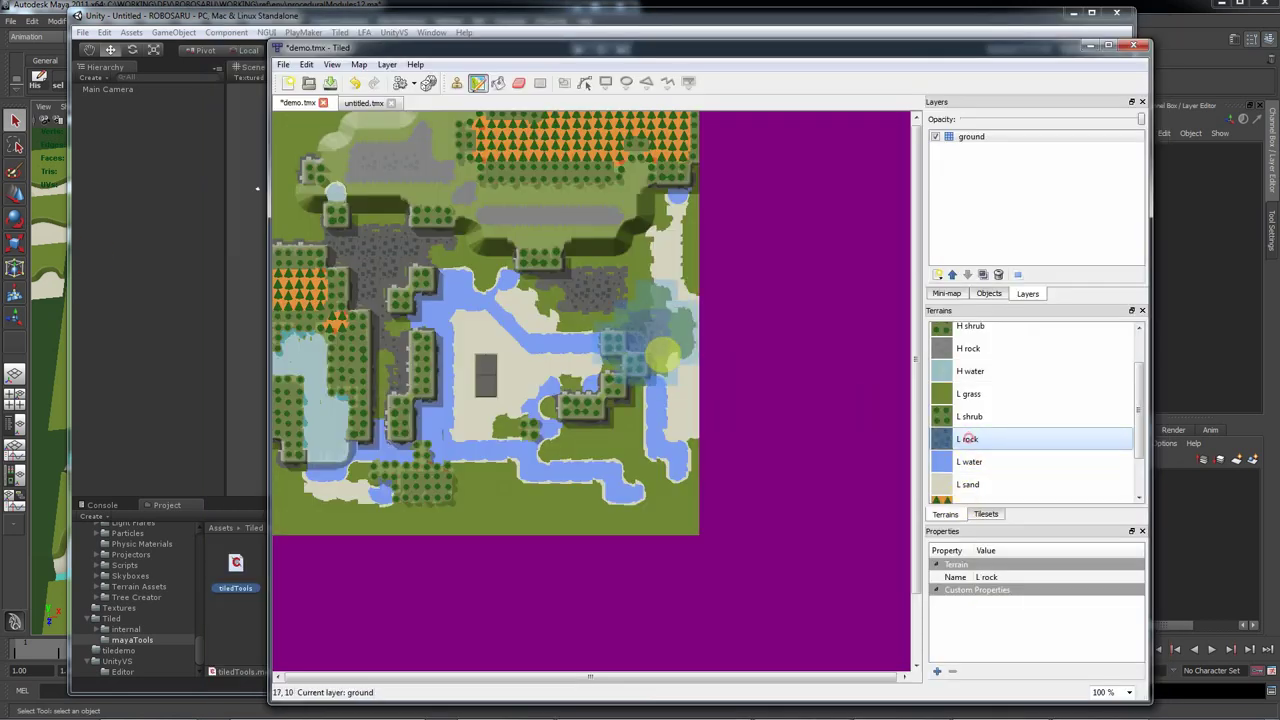
- Paint L rock terrain over the sand and rivers in the map's southeast, and add L water terrain
{"action": "mouse_move", "coordinate": [578, 350]}
{"action": "left_mouse_down"}
{"action": "mouse_move", "coordinate": [497, 440]}
{"action": "mouse_move", "coordinate": [640, 440]}
{"action": "mouse_move", "coordinate": [601, 502]}
{"action": "mouse_move", "coordinate": [655, 475]}
{"action": "mouse_move", "coordinate": [480, 520]}
{"action": "left_mouse_up"}
{"action": "left_click", "coordinate": [969, 461]}
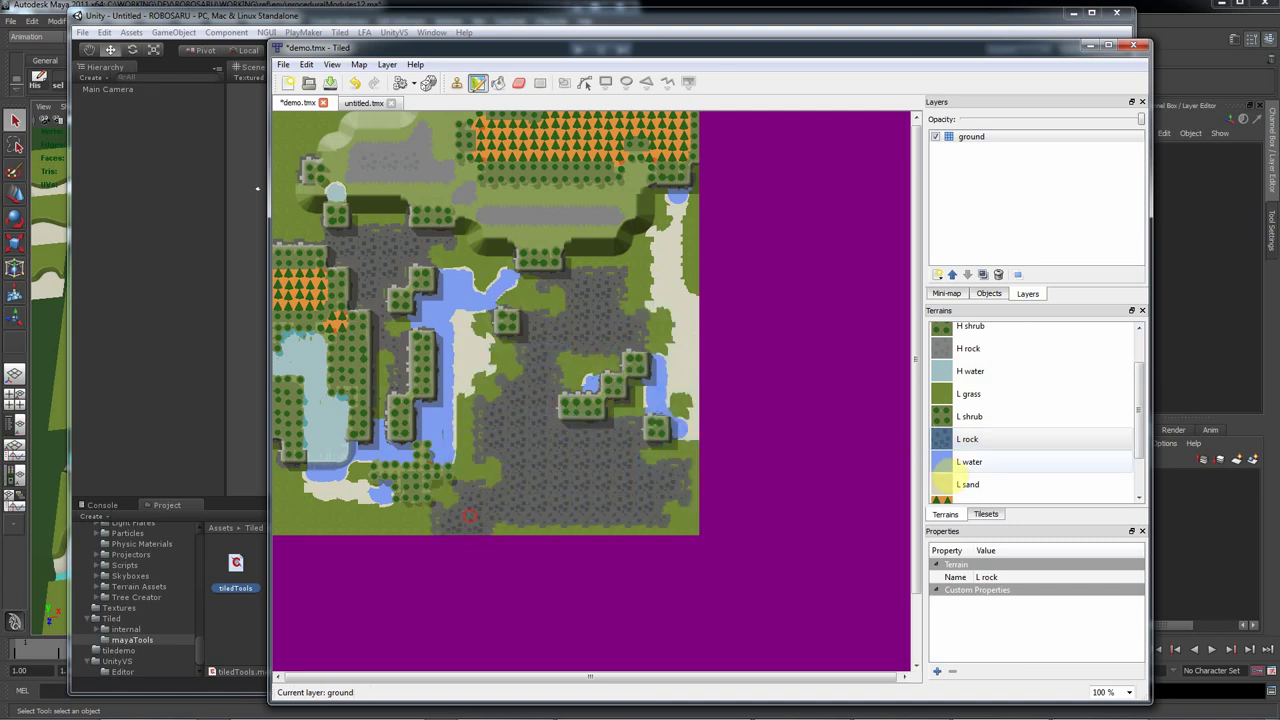
{"action": "mouse_move", "coordinate": [505, 398]}
{"action": "left_mouse_down"}
{"action": "mouse_move", "coordinate": [475, 372]}
{"action": "mouse_move", "coordinate": [530, 450]}
{"action": "mouse_move", "coordinate": [492, 330]}
{"action": "mouse_move", "coordinate": [480, 200]}
{"action": "mouse_move", "coordinate": [330, 158]}
{"action": "left_mouse_up"}
- Paint a small patch of L grass terrain in the upper part of the map
{"action": "left_click", "coordinate": [958, 394]}
{"action": "mouse_move", "coordinate": [423, 237]}
{"action": "left_mouse_down"}
{"action": "mouse_move", "coordinate": [466, 229]}
{"action": "mouse_move", "coordinate": [380, 255]}
{"action": "mouse_move", "coordinate": [449, 273]}
{"action": "left_mouse_up"}
{"action": "left_click", "coordinate": [974, 431]}
{"action": "left_click", "coordinate": [955, 416]}
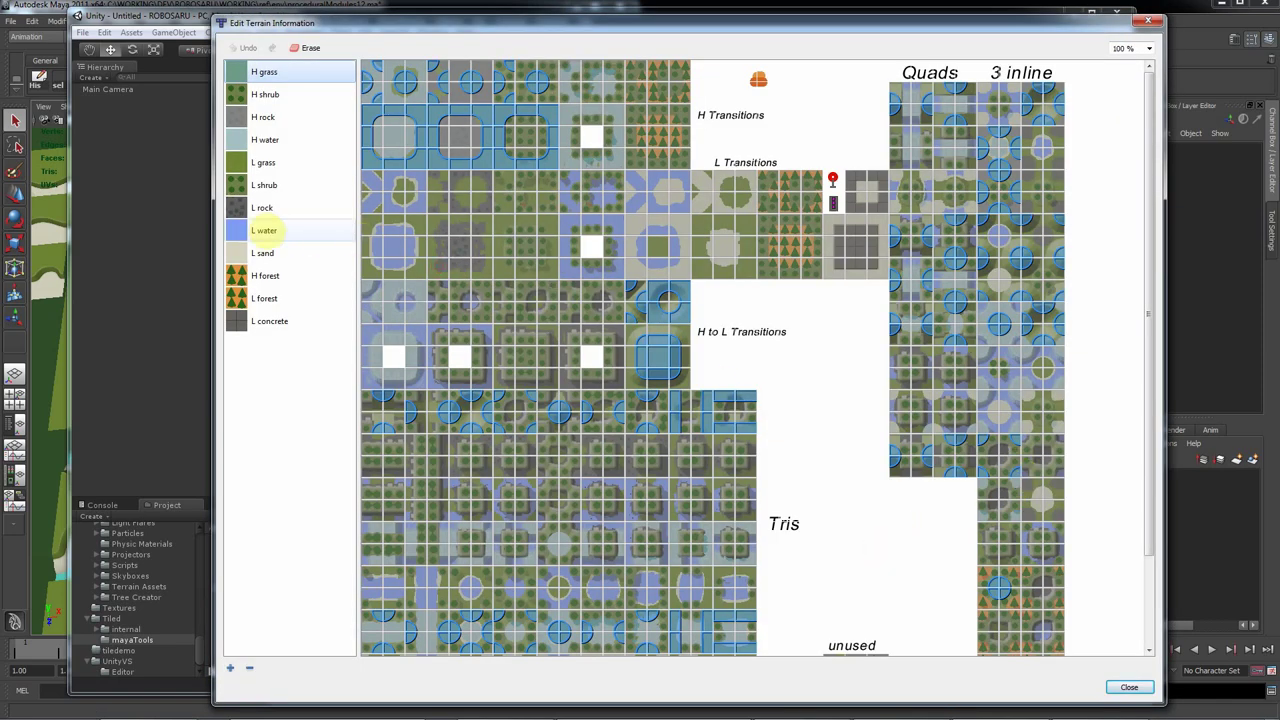
- Examine the tile corners assigned to the L shrub and L water terrains with the tileset zoomed to 200%
{"action": "left_click", "coordinate": [268, 185]}
{"action": "scroll", "coordinate": [570, 224], "scroll_direction": "up", "scroll_amount": 2, "text": "ctrl"}
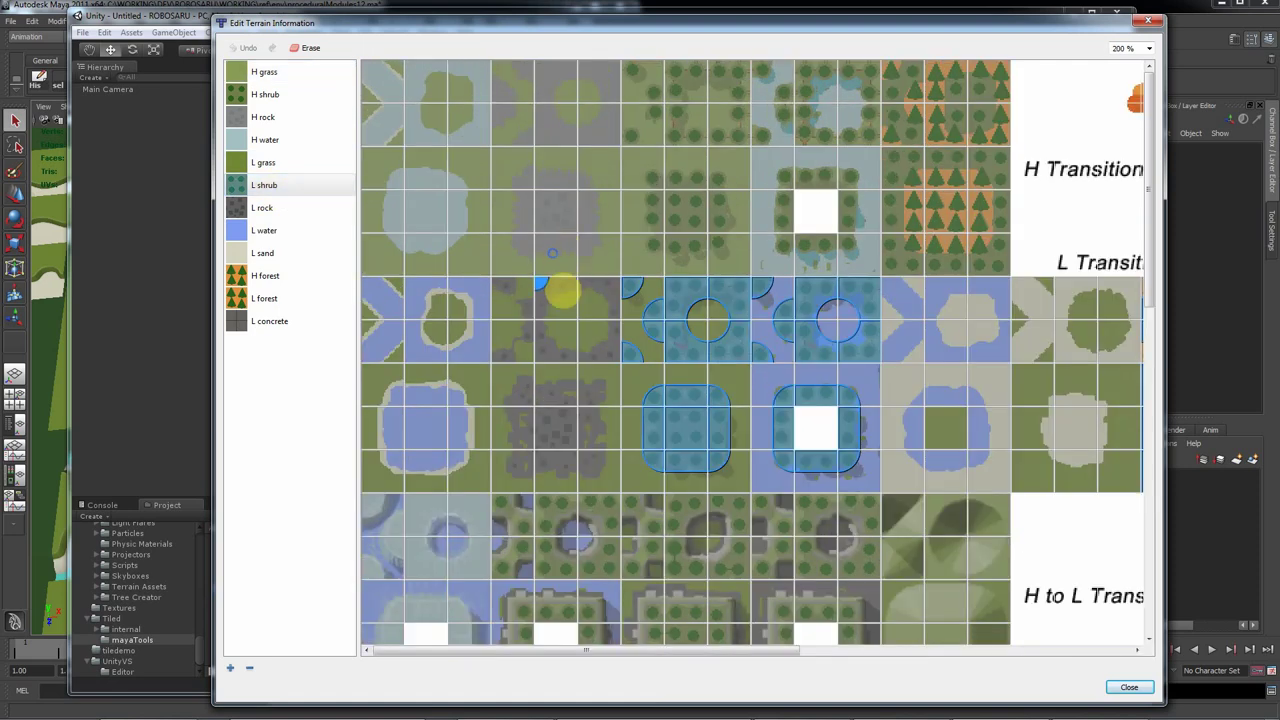
{"action": "right_click", "coordinate": [554, 285]}
{"action": "left_click", "coordinate": [530, 302]}
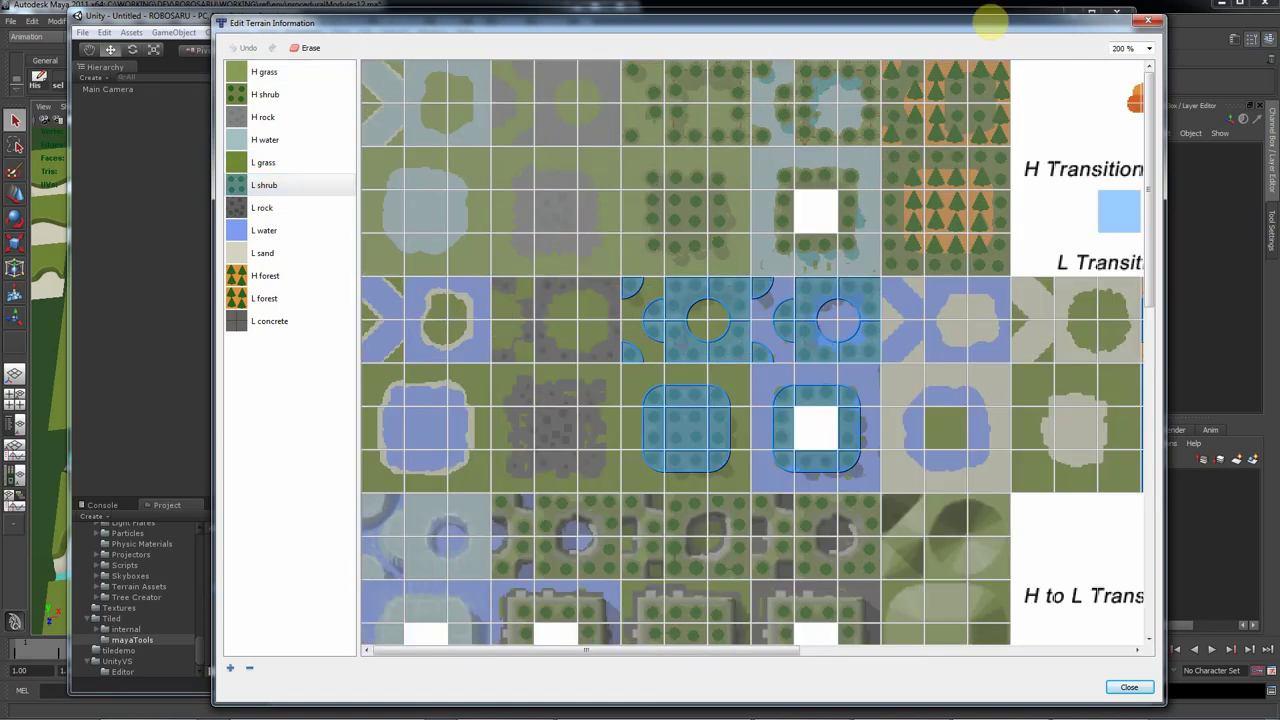
{"action": "right_click", "coordinate": [1132, 212]}
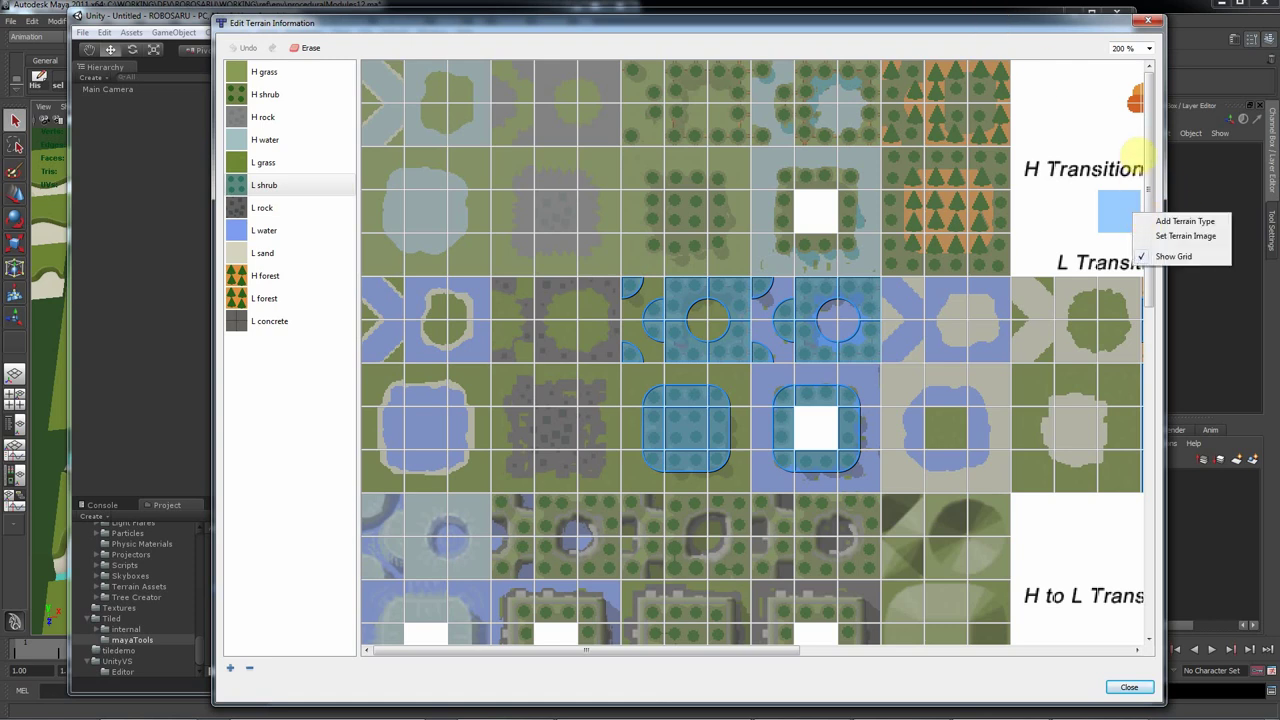
{"action": "left_click", "coordinate": [1148, 146]}
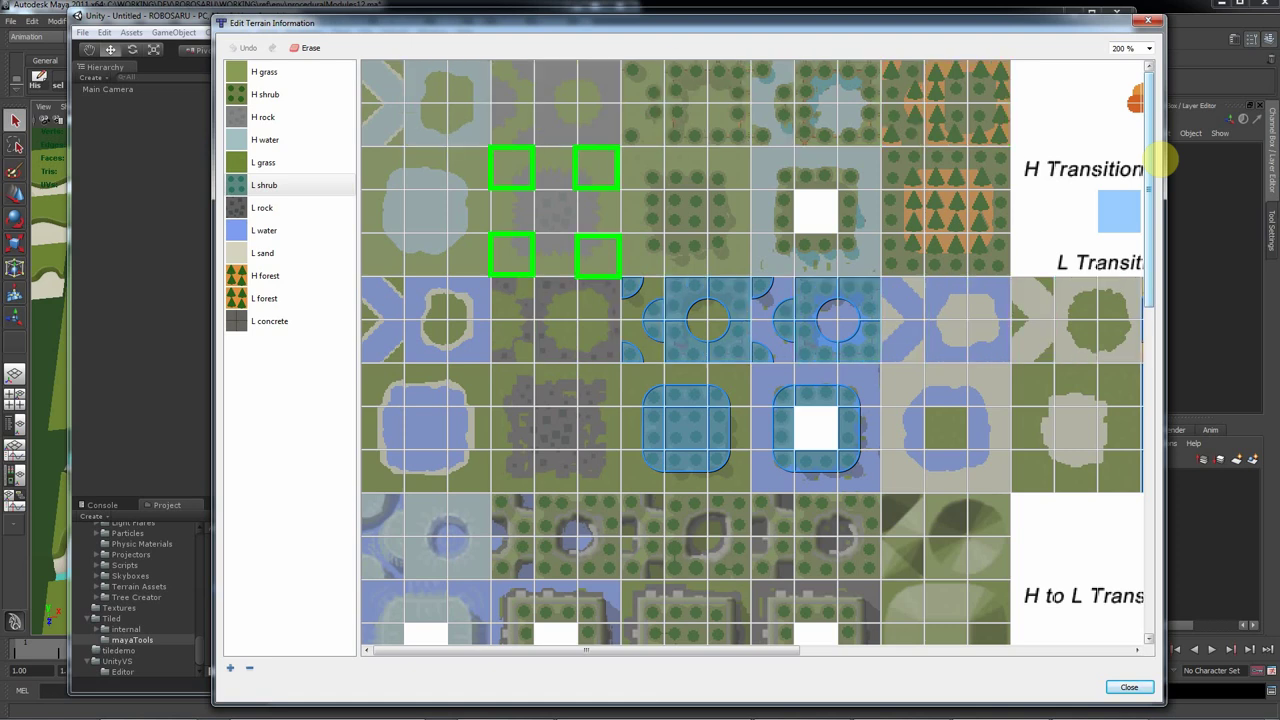
{"action": "left_click", "coordinate": [301, 238]}
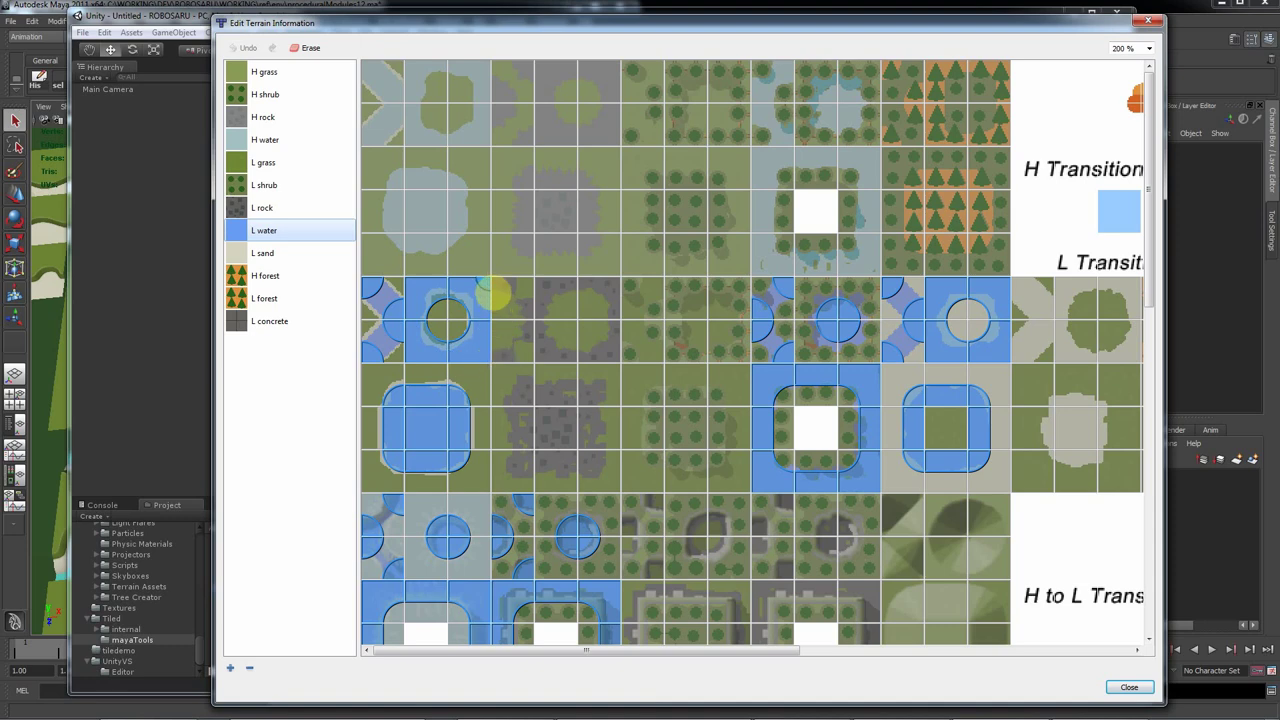
- Zoom the tileset to 300% and examine its tile corners with the L concrete terrain selected
{"action": "left_click", "coordinate": [492, 148]}
{"action": "scroll", "coordinate": [494, 150], "scroll_direction": "up", "scroll_amount": 1, "text": "ctrl"}
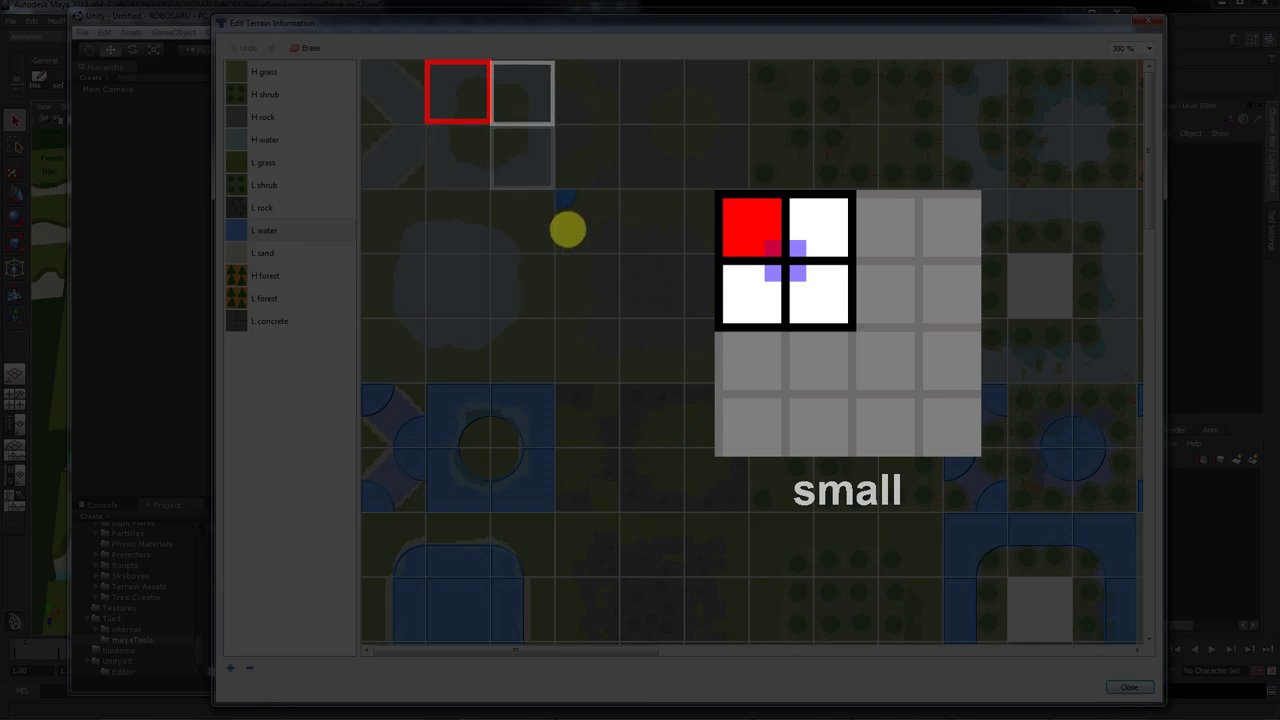
{"action": "left_click", "coordinate": [273, 465]}
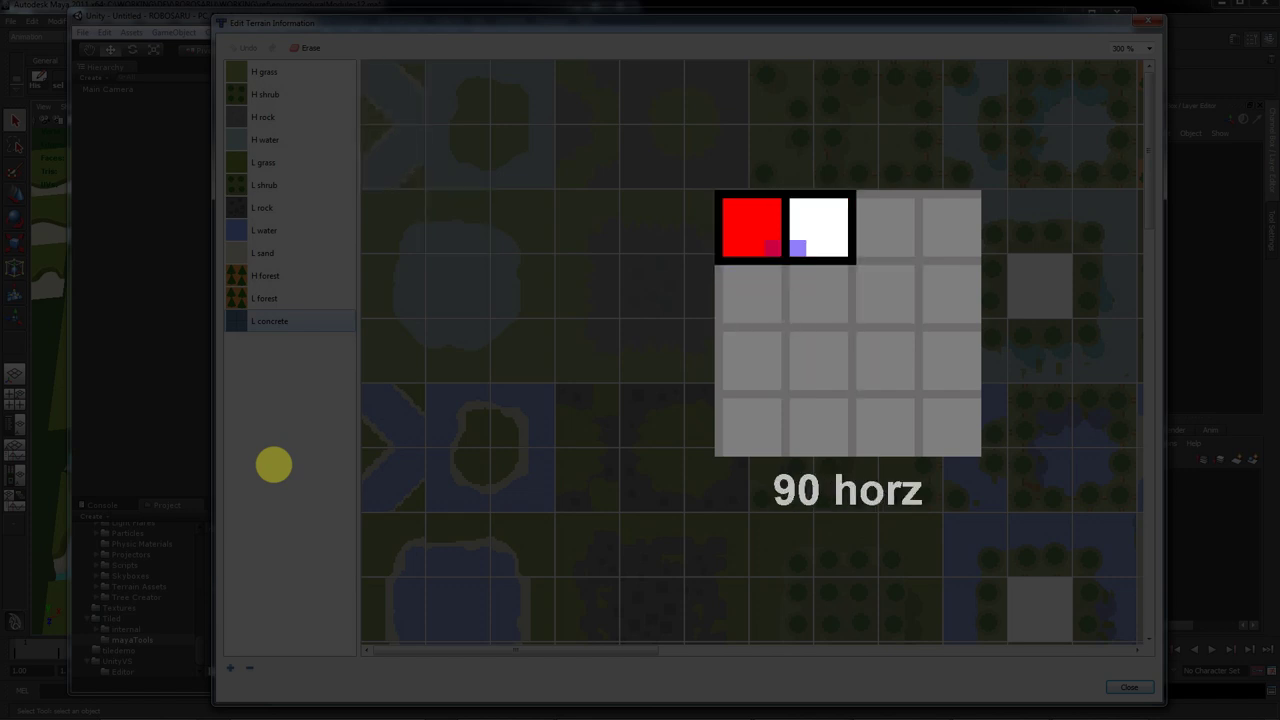
{"action": "left_click_drag", "start_coordinate": [1150, 192], "coordinate": [1148, 463]}
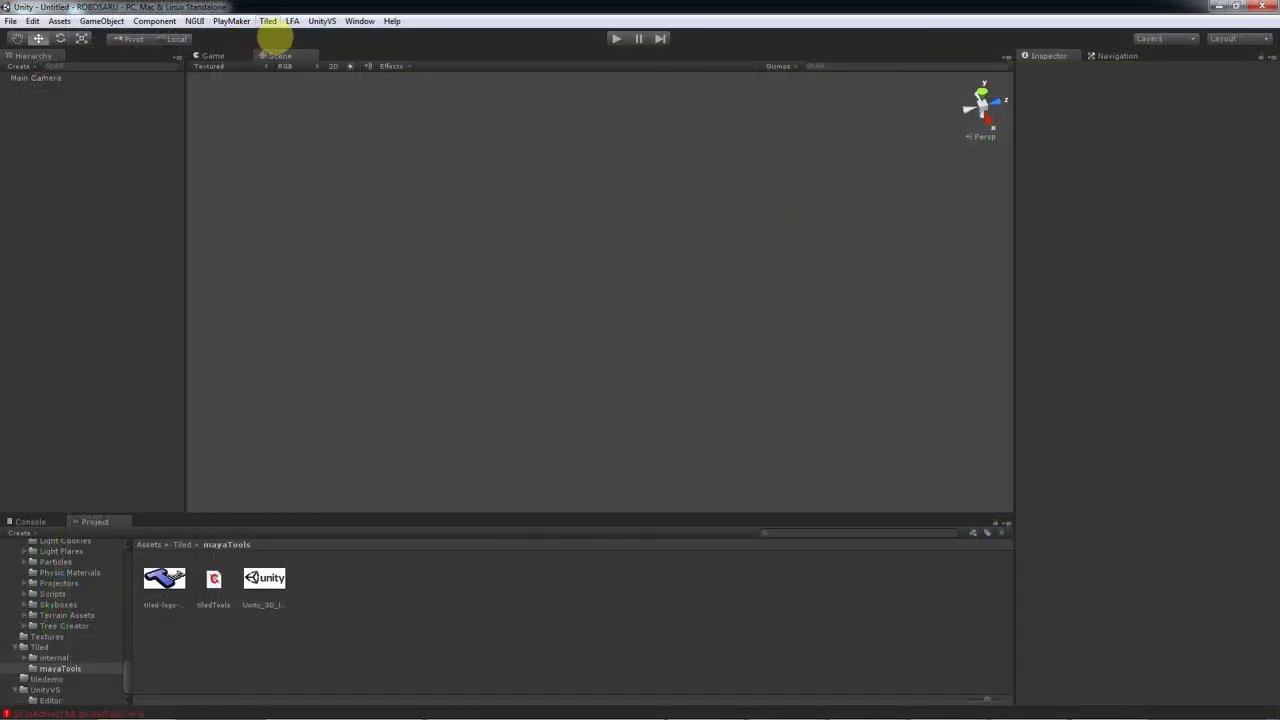
- Switch to Unity and look through the Tiled tools, choosing the Rotated Variants Tool
{"action": "left_click", "coordinate": [264, 21]}
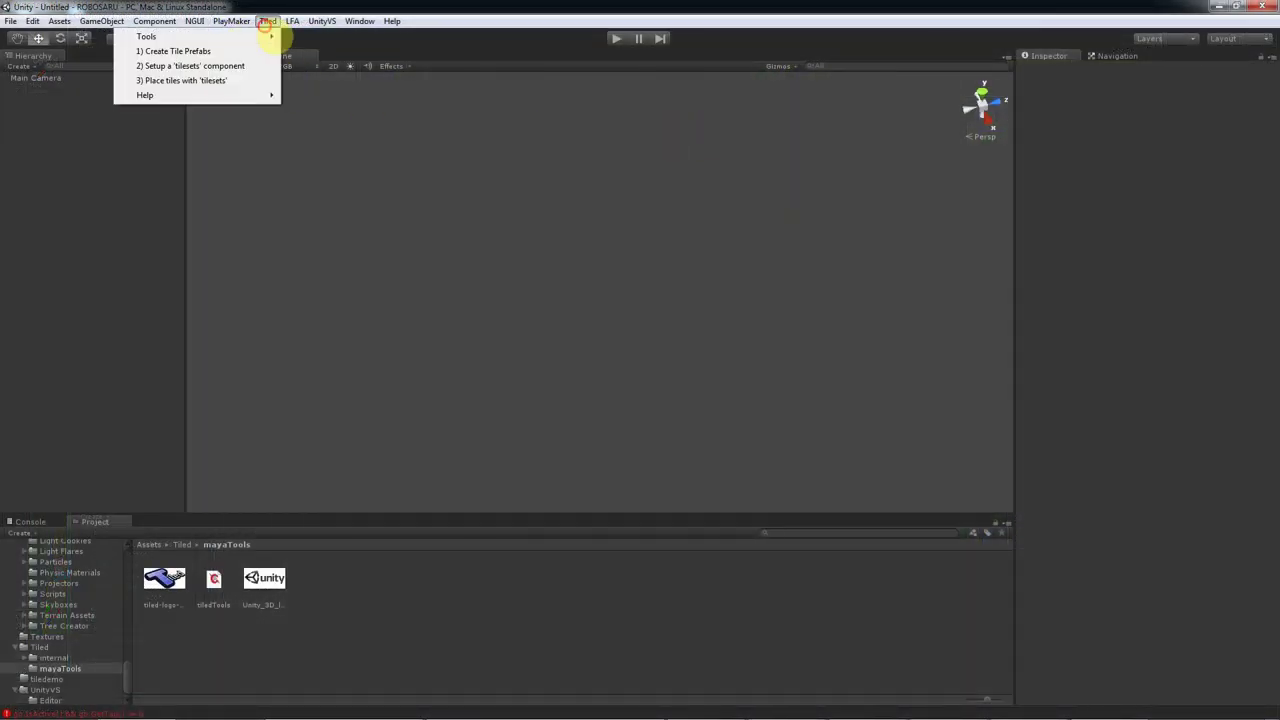
{"action": "left_click", "coordinate": [255, 37]}
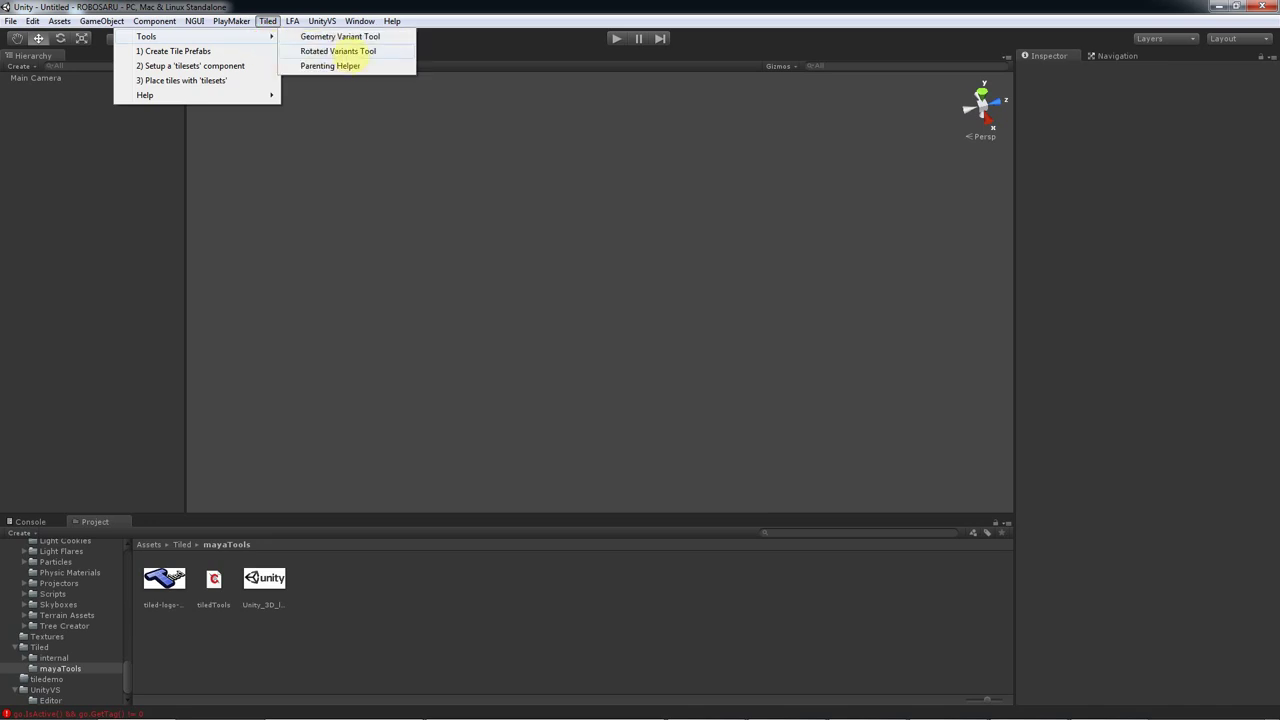
{"action": "left_click", "coordinate": [345, 52]}
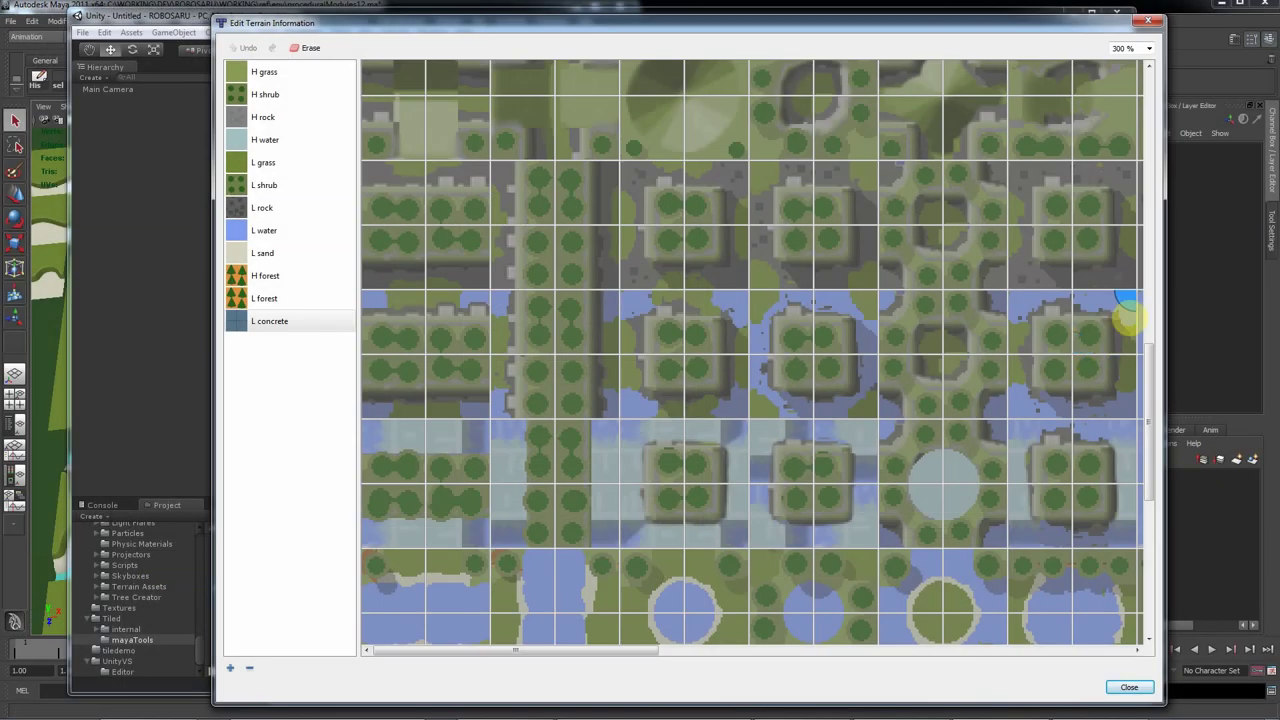
- Switch back to Tiled's terrain editor and examine the Tris and H to L Transitions tiles at 100% zoom
{"action": "scroll", "coordinate": [965, 320], "scroll_direction": "down", "scroll_amount": 3}
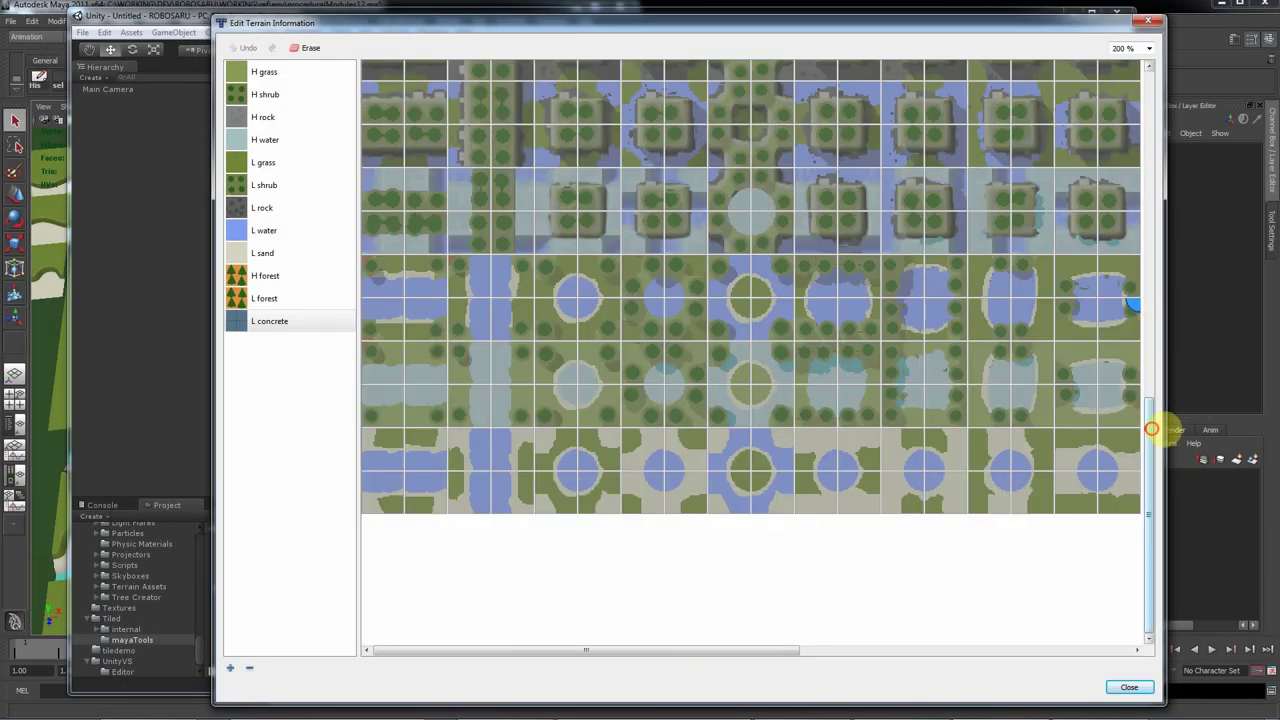
{"action": "left_click_drag", "start_coordinate": [1151, 429], "coordinate": [1171, 373]}
{"action": "scroll", "coordinate": [1053, 375], "scroll_direction": "down", "scroll_amount": 1, "text": "ctrl"}
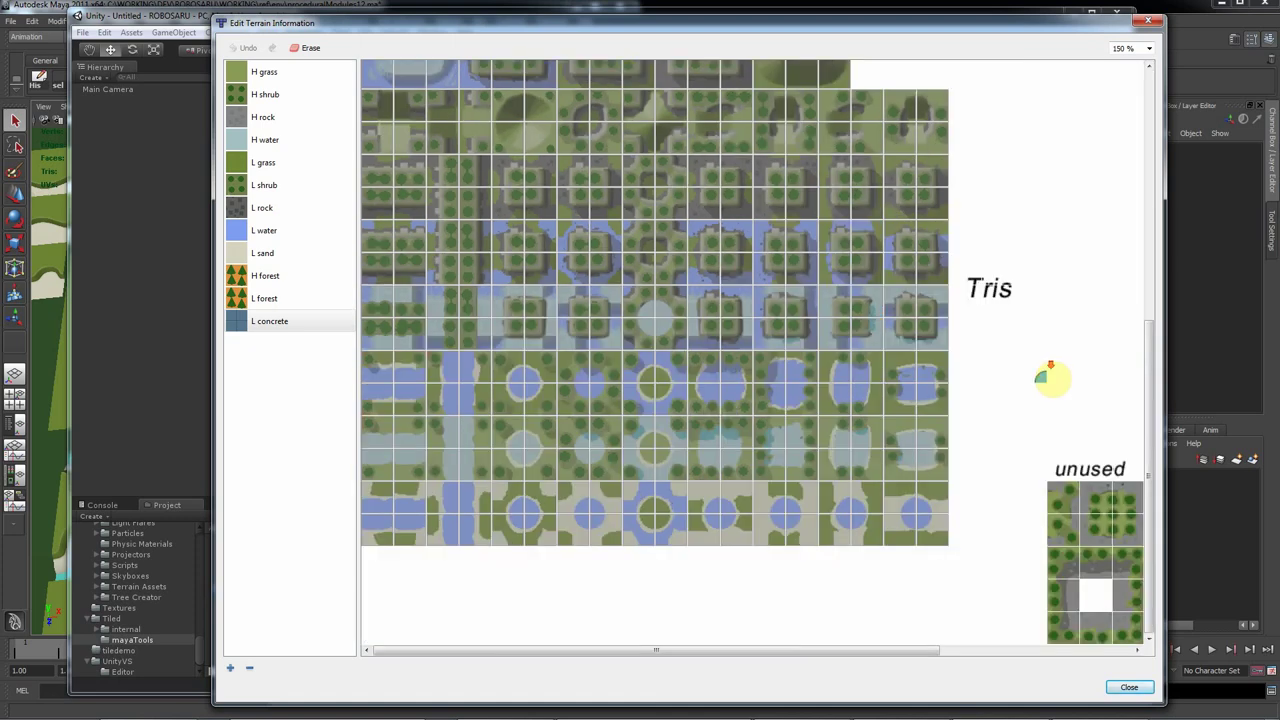
{"action": "scroll", "coordinate": [1053, 383], "scroll_direction": "down", "scroll_amount": 1, "text": "ctrl"}
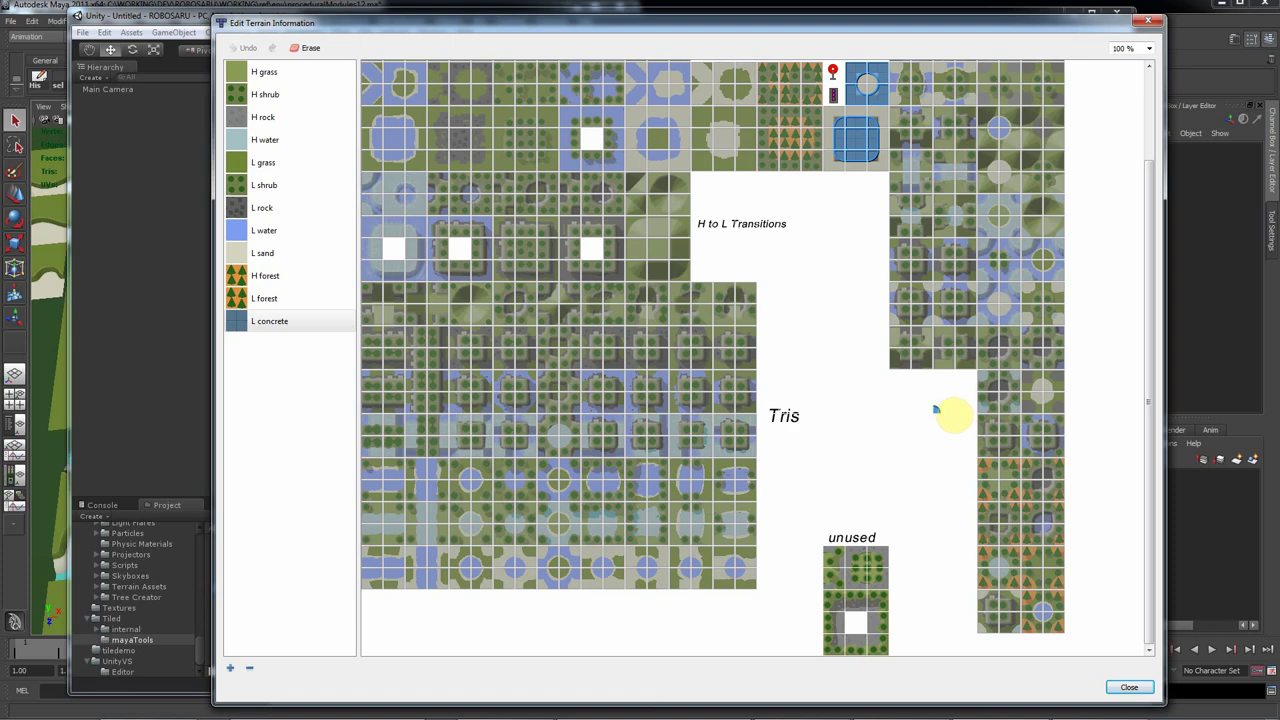
{"action": "scroll", "coordinate": [951, 409], "scroll_direction": "up", "scroll_amount": 2}
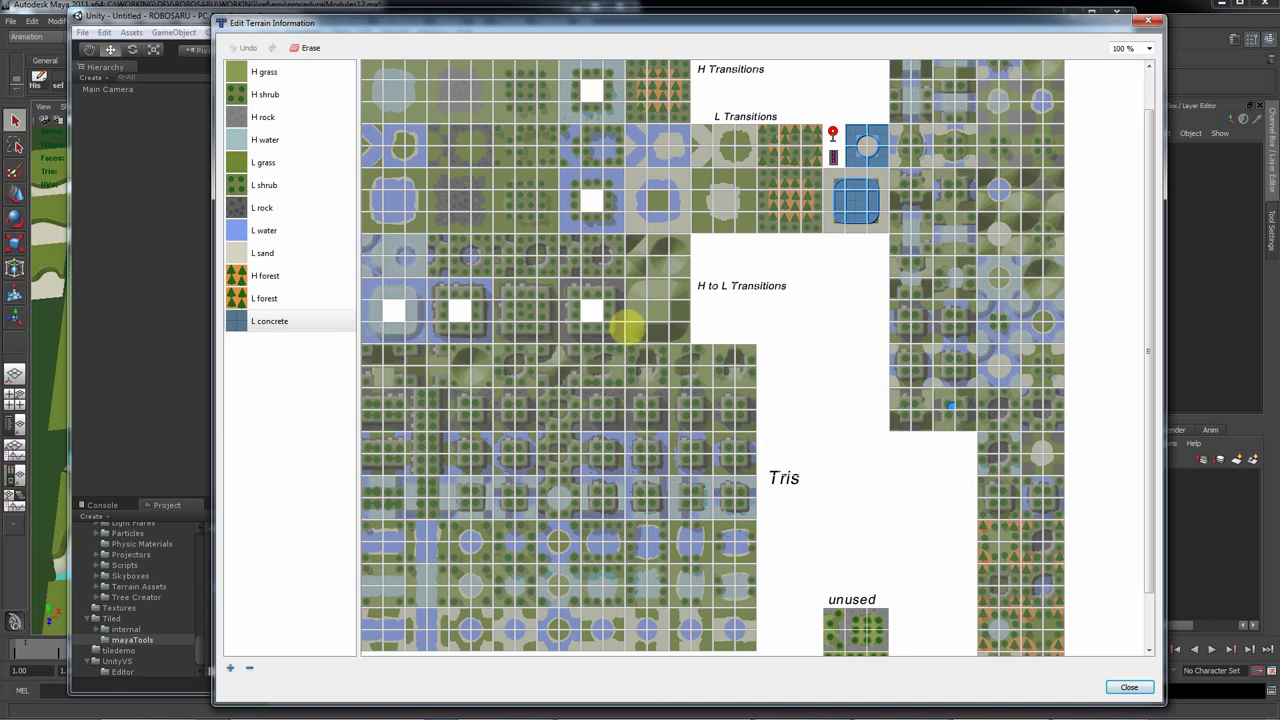
{"action": "left_click", "coordinate": [420, 255]}
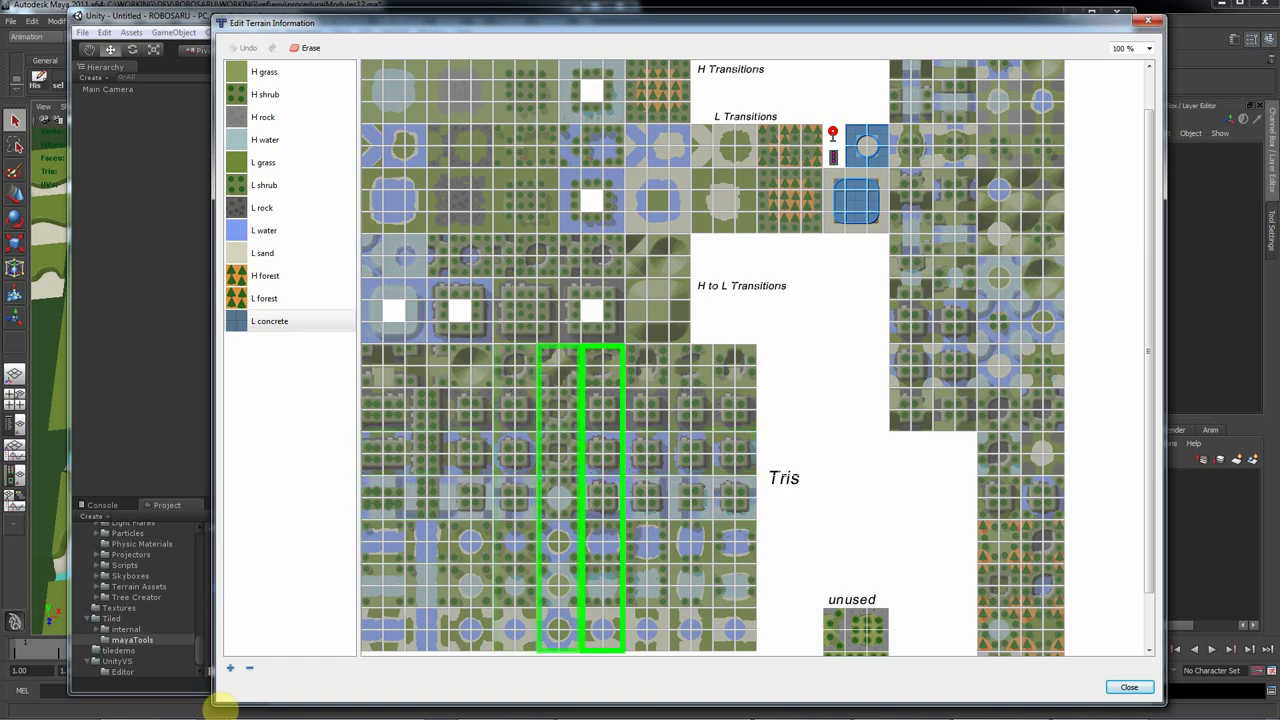
- Widen the terrain editing window to show more of the tileset at 150% zoom
{"action": "left_click_drag", "start_coordinate": [215, 704], "coordinate": [48, 713]}
{"action": "scroll", "coordinate": [551, 534], "scroll_direction": "up", "scroll_amount": 1, "text": "ctrl"}
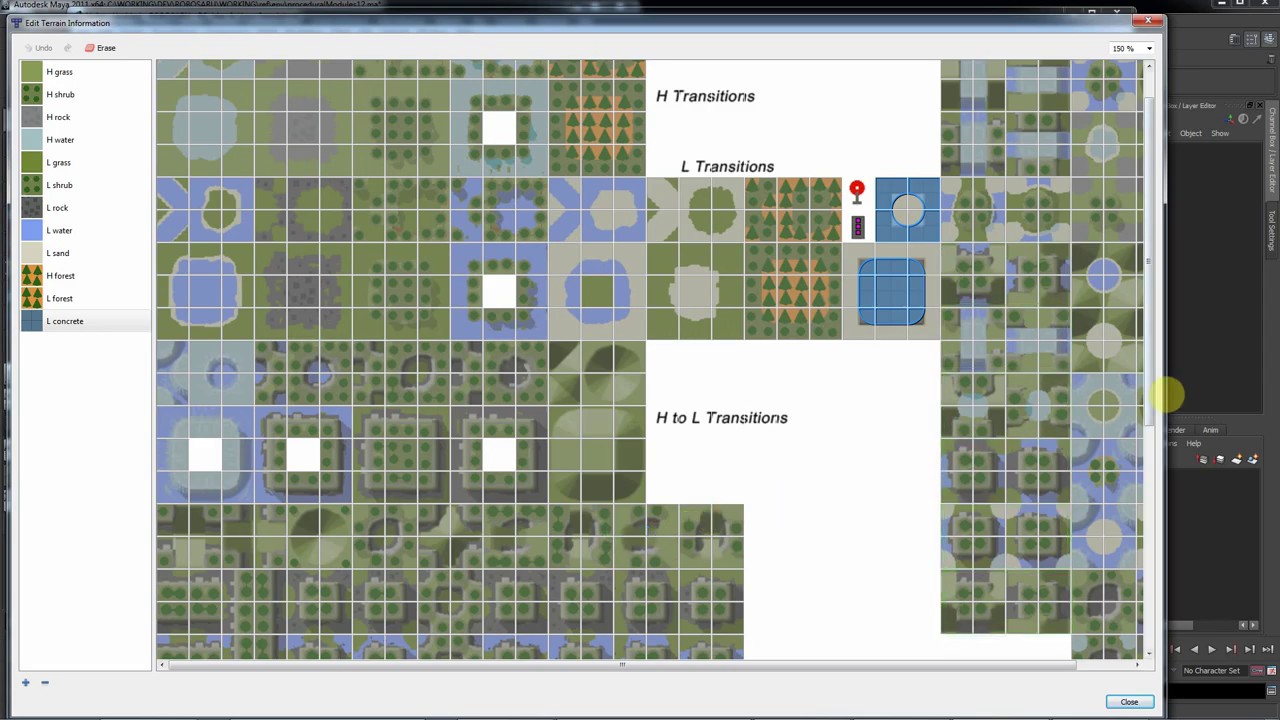
{"action": "left_click_drag", "start_coordinate": [1161, 390], "coordinate": [1265, 517]}
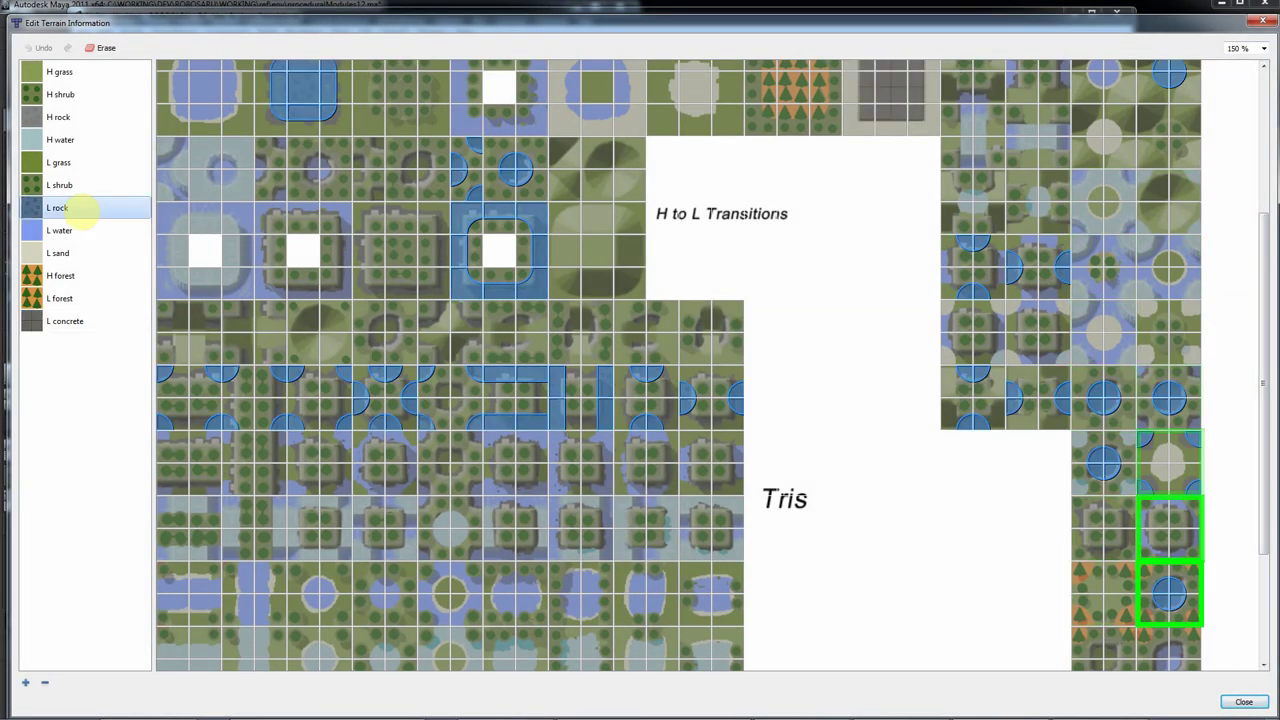
- Examine the tile corners assigned to the H water, H rock, H shrub, L water and L sand terrains
{"action": "left_click", "coordinate": [69, 146]}
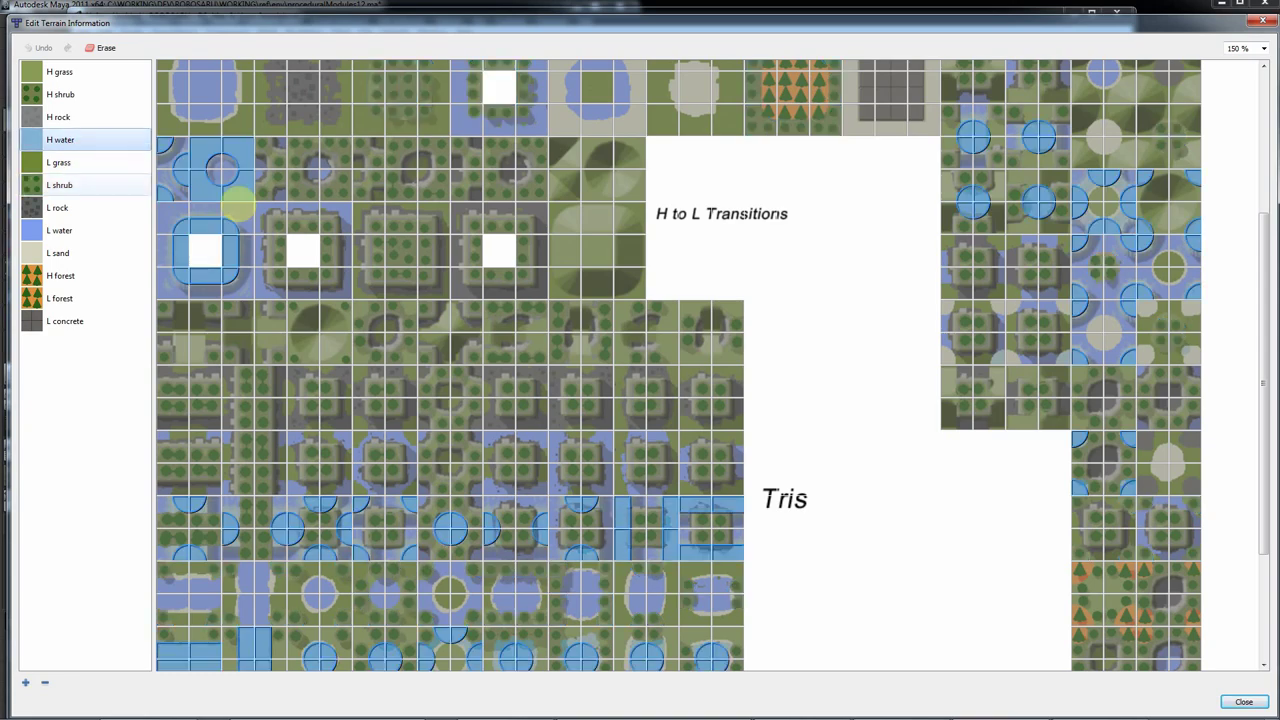
{"action": "scroll", "coordinate": [300, 205], "scroll_direction": "up", "scroll_amount": 3}
{"action": "left_click", "coordinate": [85, 122]}
{"action": "left_click", "coordinate": [83, 94]}
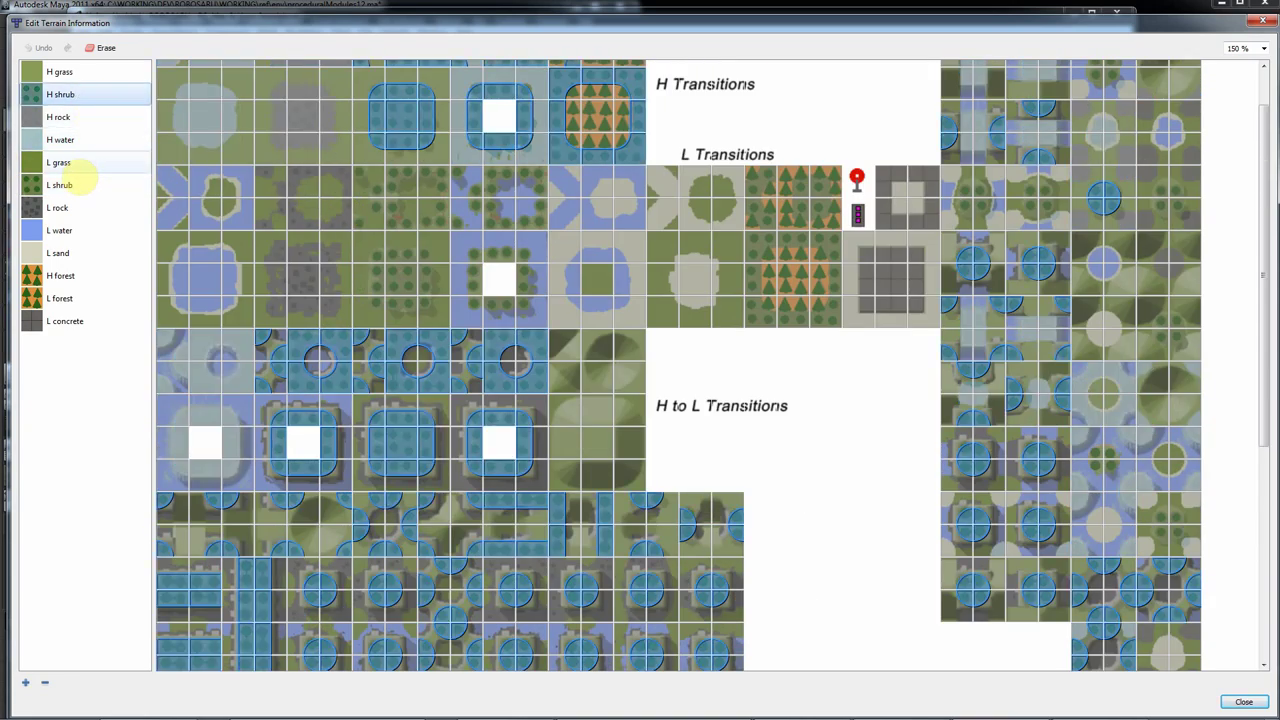
{"action": "scroll", "coordinate": [486, 363], "scroll_direction": "down", "scroll_amount": 3}
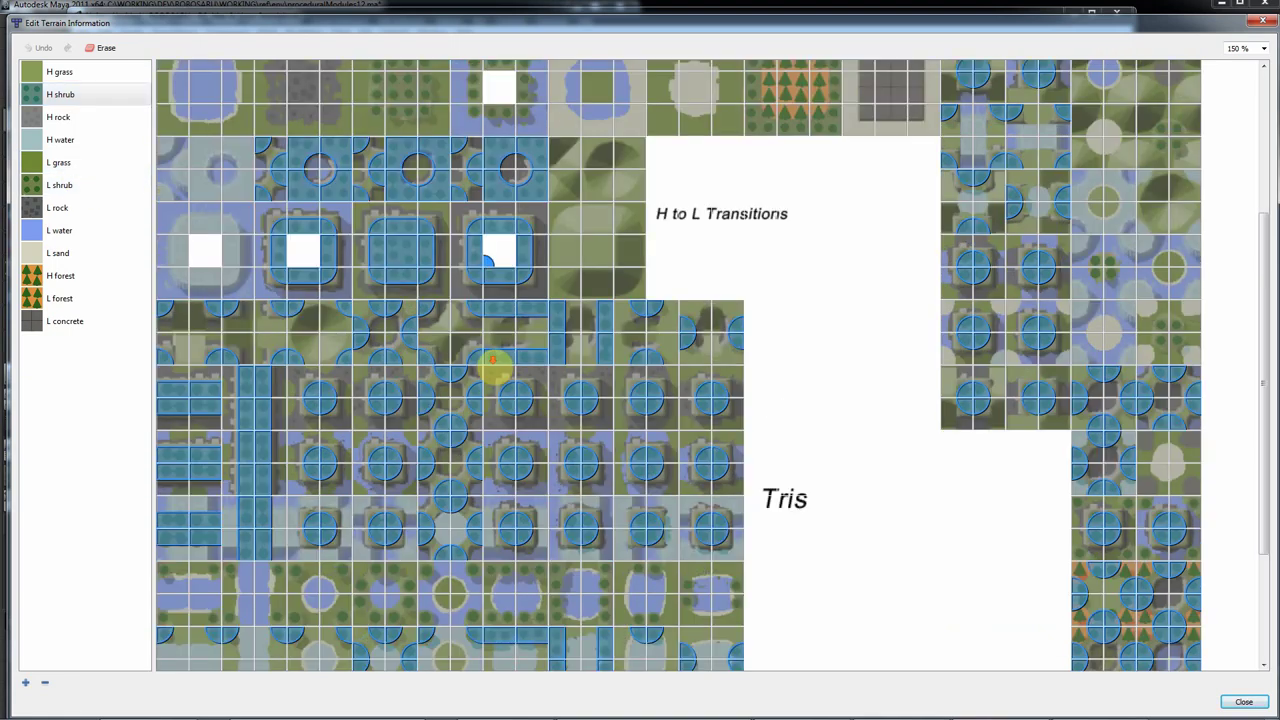
{"action": "scroll", "coordinate": [320, 323], "scroll_direction": "down", "scroll_amount": 2}
{"action": "left_click", "coordinate": [58, 230]}
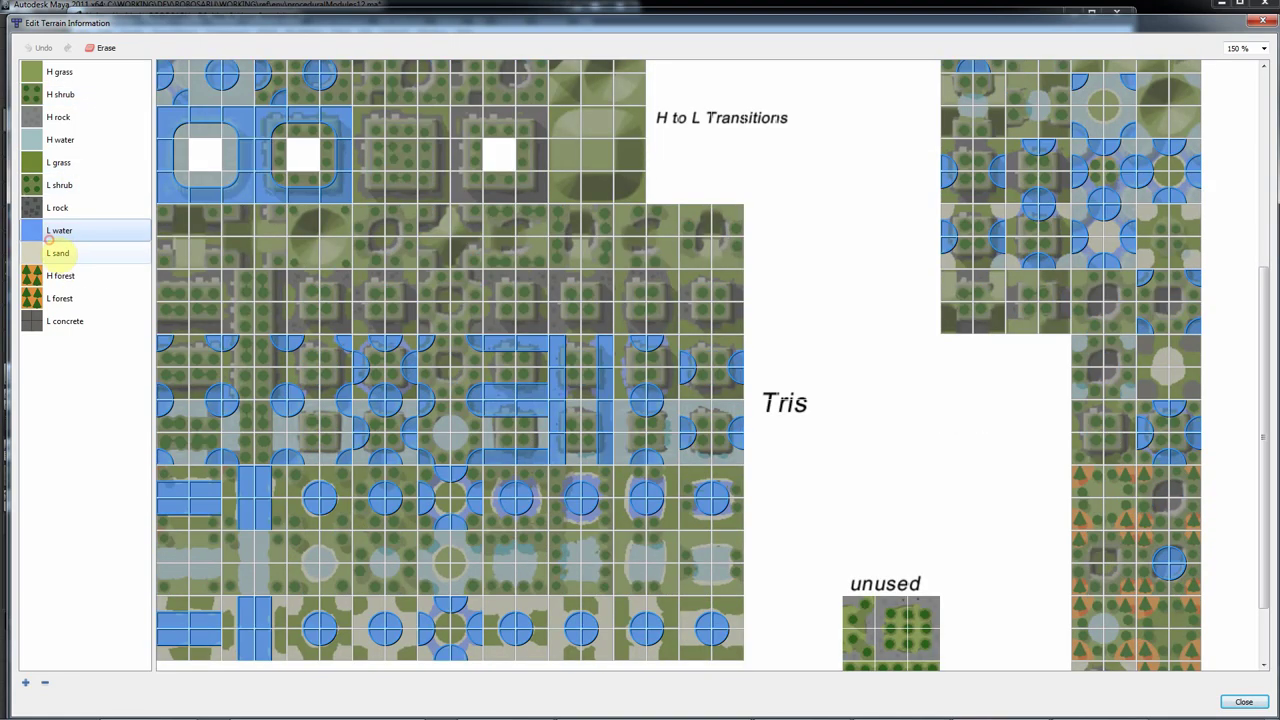
{"action": "left_click", "coordinate": [58, 253]}
{"action": "left_click", "coordinate": [47, 228]}
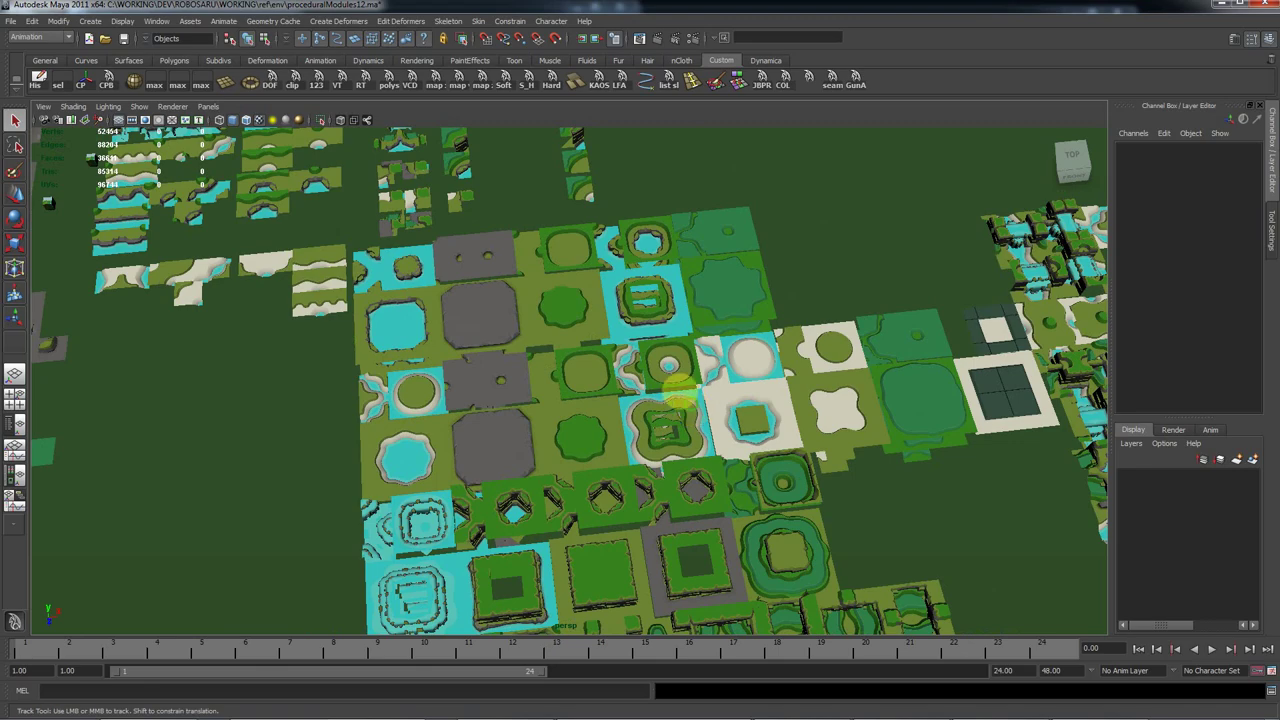
- Compare the transition modules modelled in Maya with the terrain tileset in Tiled
{"action": "left_click_drag", "start_coordinate": [665, 392], "coordinate": [645, 342], "text": "alt"}
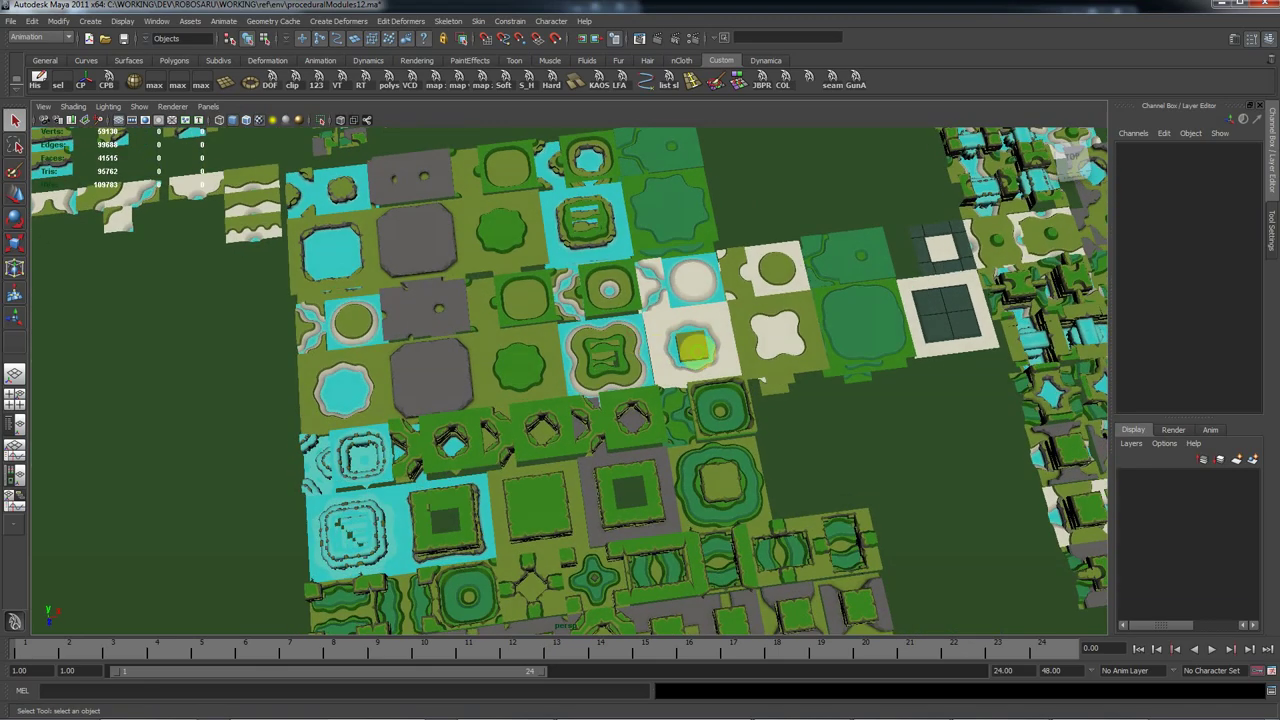
{"action": "scroll", "coordinate": [697, 358], "scroll_direction": "down", "scroll_amount": 5}
{"action": "left_click_drag", "start_coordinate": [703, 380], "coordinate": [722, 408], "text": "alt"}
{"action": "scroll", "coordinate": [637, 323], "scroll_direction": "down", "scroll_amount": 2}
{"action": "left_click", "coordinate": [1099, 709]}
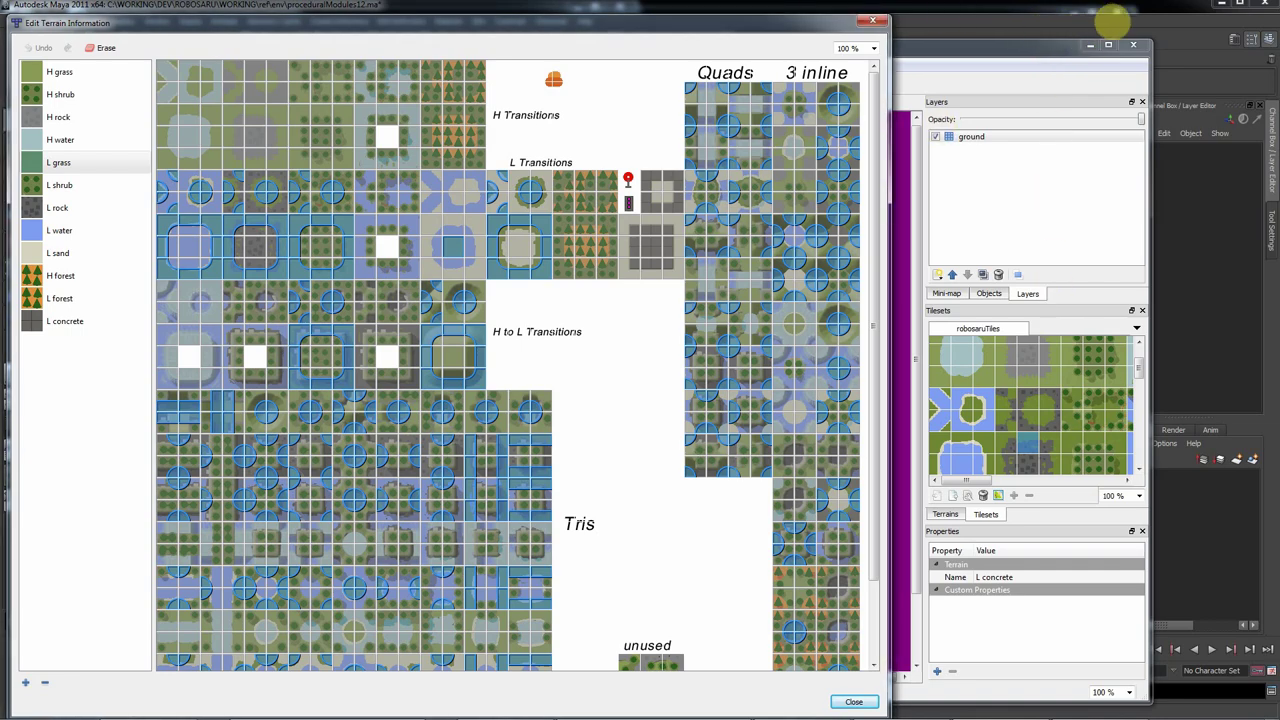
{"action": "left_click", "coordinate": [1113, 20]}
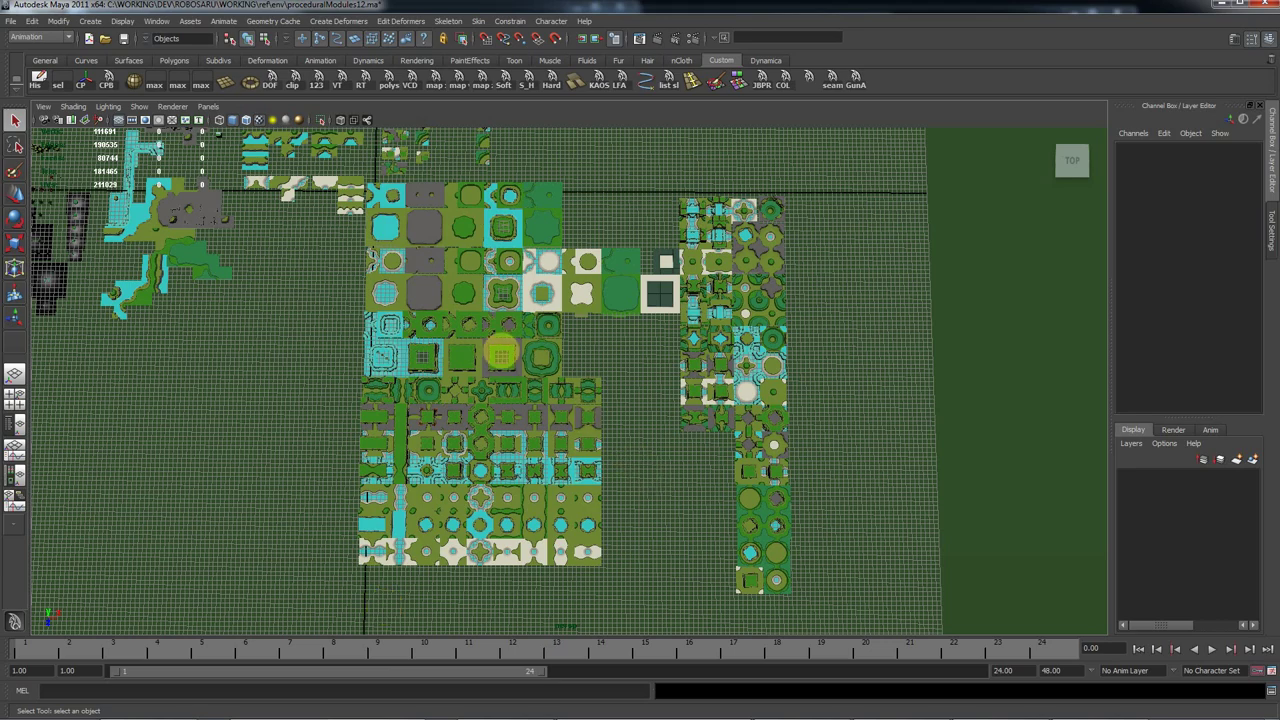
- Examine the other modelled tile modules and scenery pieces beside the main tileset layout in the Maya scene
{"action": "middle_click_drag", "start_coordinate": [329, 271], "coordinate": [529, 577], "text": "alt"}
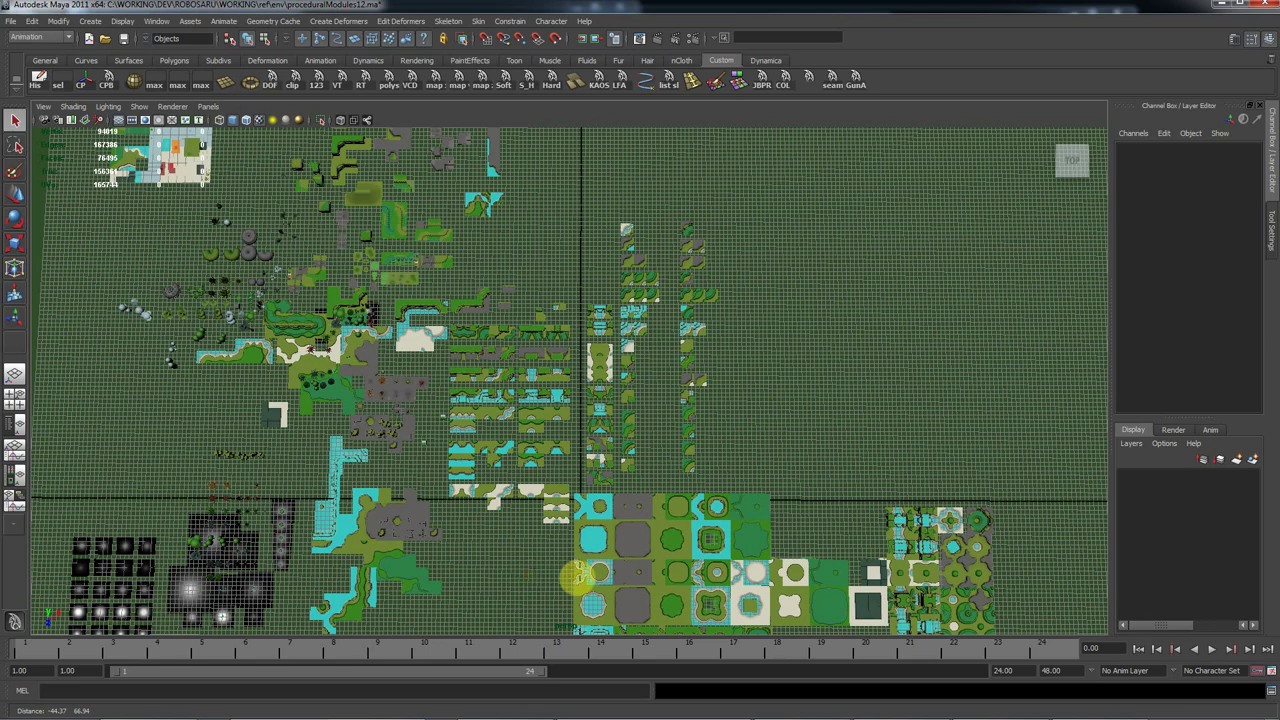
{"action": "right_click_drag", "start_coordinate": [577, 577], "coordinate": [506, 486], "text": "alt"}
{"action": "middle_click_drag", "start_coordinate": [506, 486], "coordinate": [695, 492], "text": "alt"}
{"action": "scroll", "coordinate": [697, 492], "scroll_direction": "up", "scroll_amount": 2}
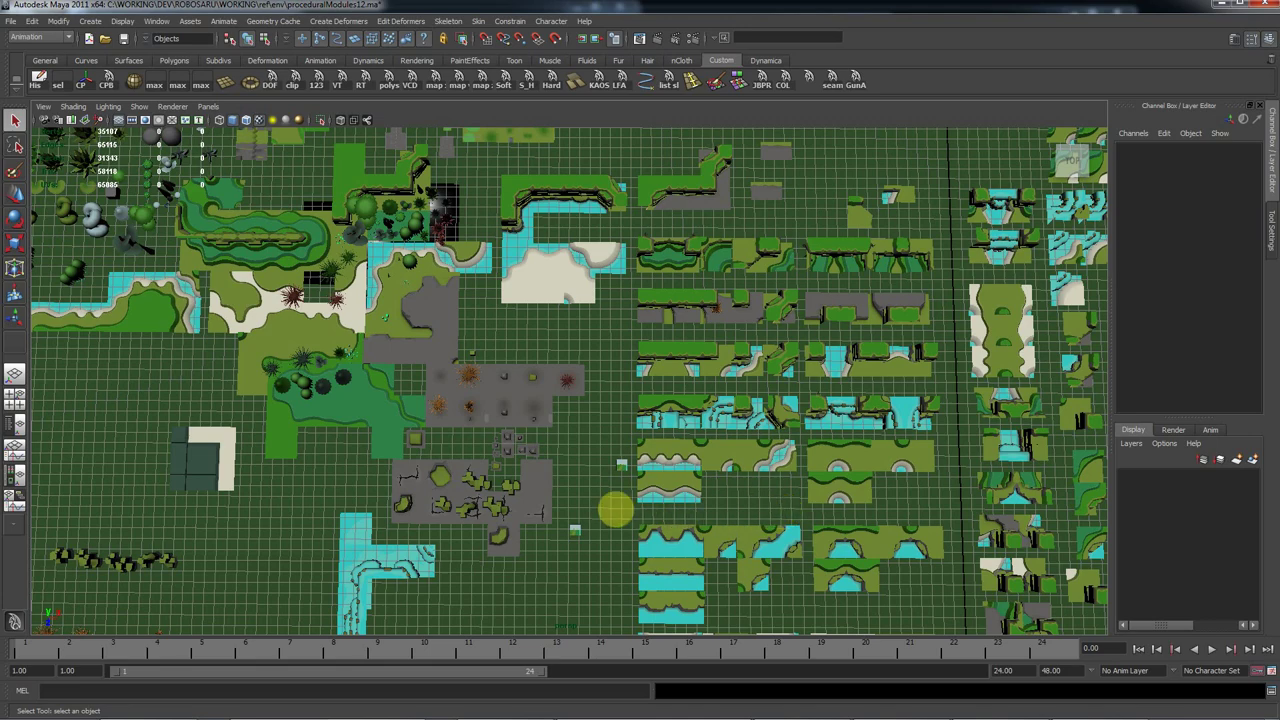
{"action": "left_click_drag", "start_coordinate": [611, 509], "coordinate": [638, 463], "text": "alt"}
{"action": "middle_click_drag", "start_coordinate": [586, 465], "coordinate": [814, 486], "text": "alt"}
{"action": "scroll", "coordinate": [766, 494], "scroll_direction": "up", "scroll_amount": 2}
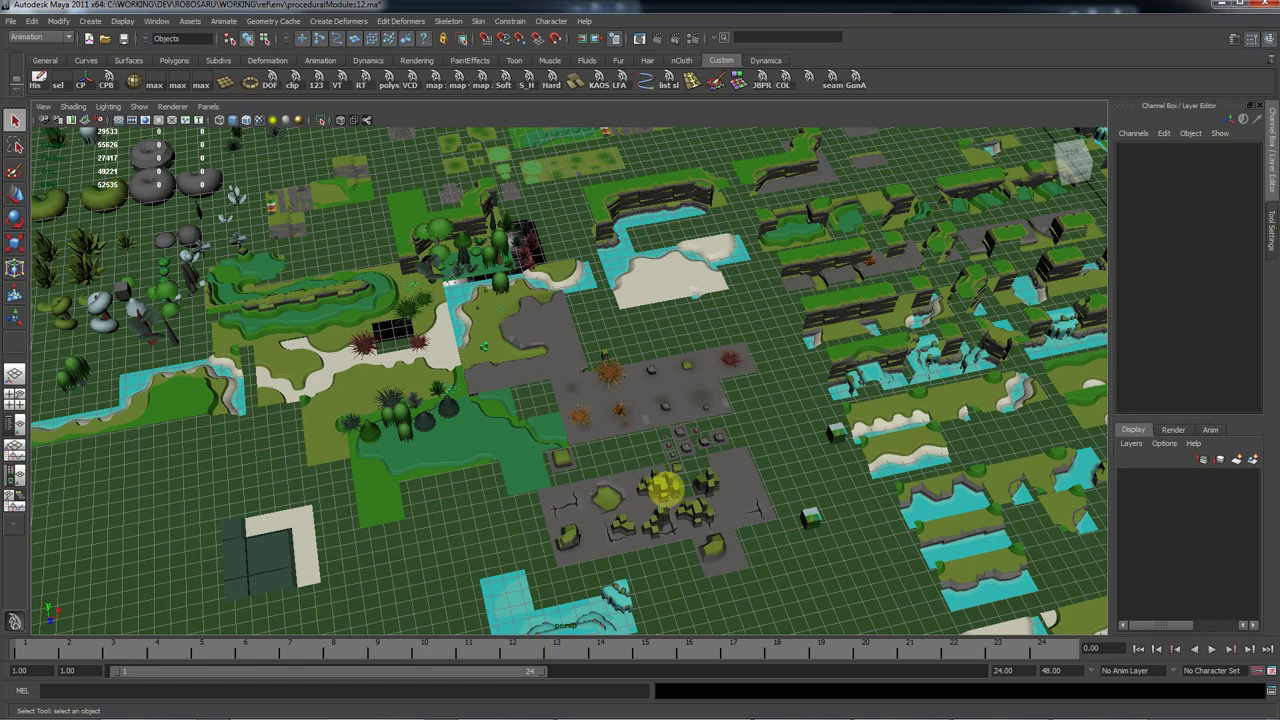
{"action": "left_click_drag", "start_coordinate": [663, 471], "coordinate": [685, 444], "text": "alt"}
{"action": "scroll", "coordinate": [680, 441], "scroll_direction": "up", "scroll_amount": 5}
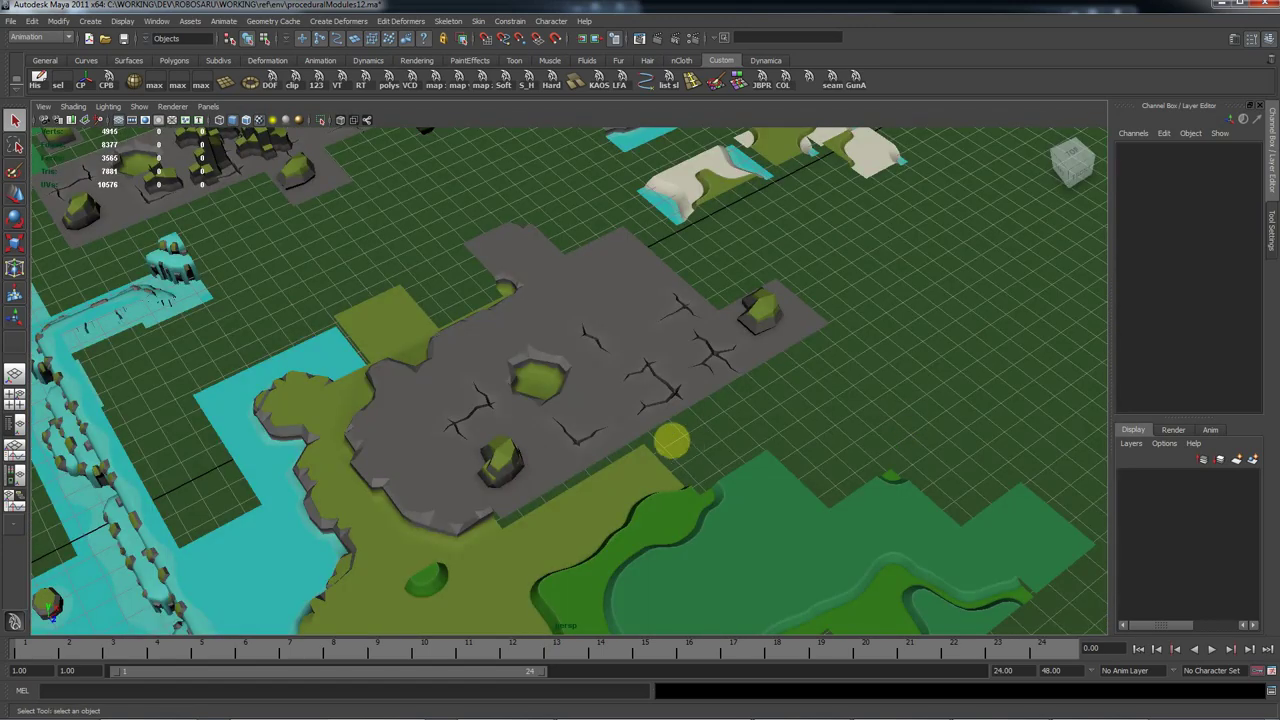
- Select the crack, pit and boulder variant modules on the grey rock area to show them, and clear the selection
{"action": "middle_click_drag", "start_coordinate": [672, 432], "coordinate": [686, 369], "text": "alt"}
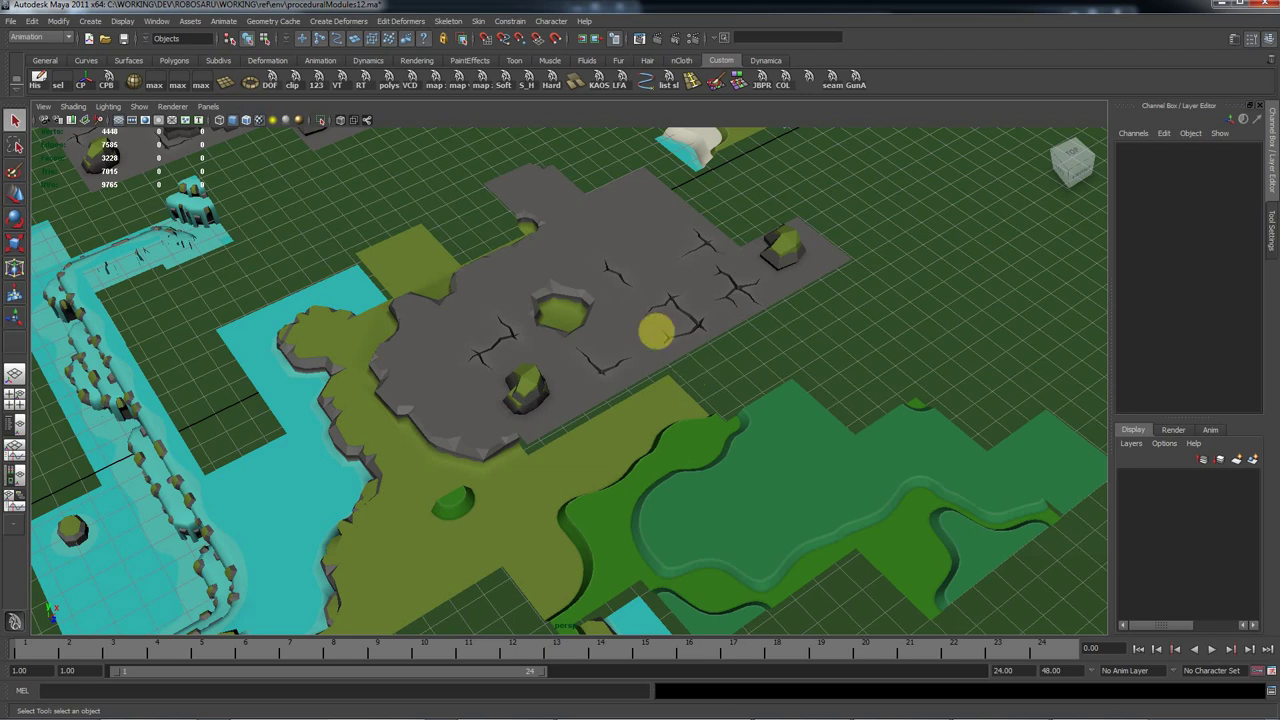
{"action": "scroll", "coordinate": [618, 333], "scroll_direction": "up", "scroll_amount": 2}
{"action": "middle_click_drag", "start_coordinate": [620, 328], "coordinate": [605, 361], "text": "alt"}
{"action": "left_click", "coordinate": [490, 365]}
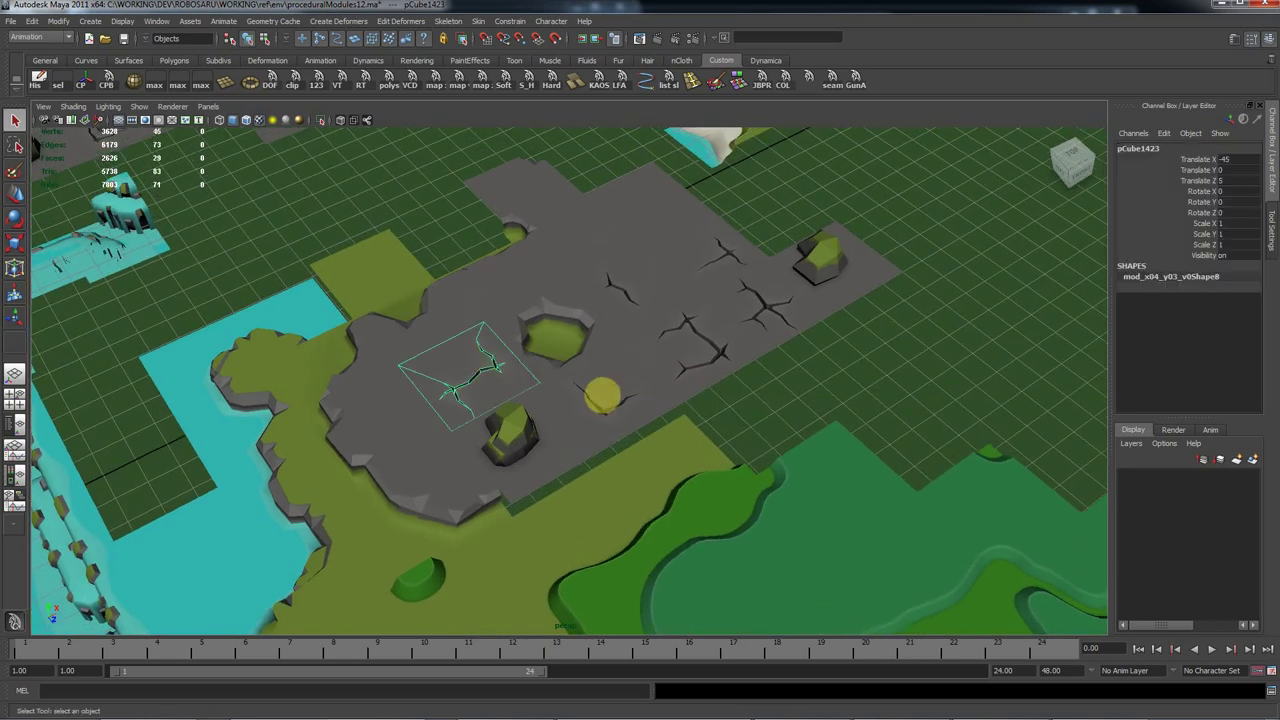
{"action": "left_click", "coordinate": [605, 400], "text": "shift"}
{"action": "left_click", "coordinate": [620, 305], "text": "shift"}
{"action": "left_click", "coordinate": [705, 355], "text": "shift"}
{"action": "left_click", "coordinate": [763, 321], "text": "shift"}
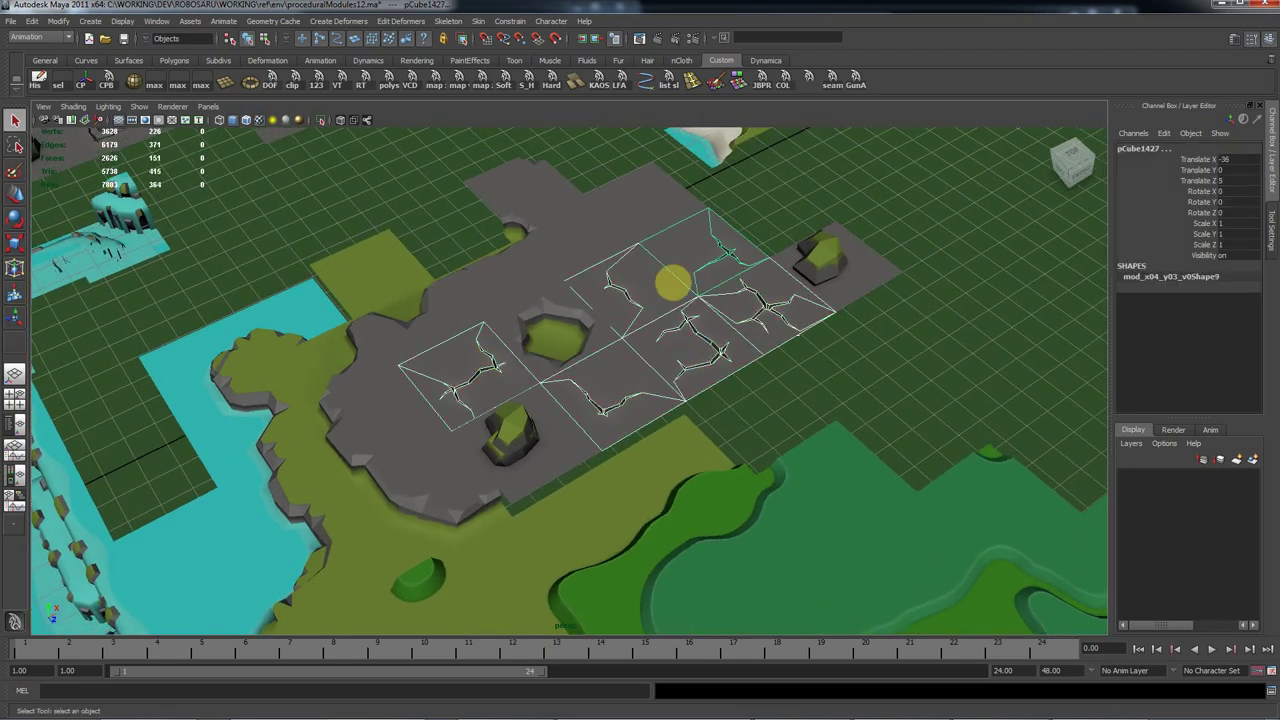
{"action": "left_click", "coordinate": [565, 345], "text": "shift"}
{"action": "left_click", "coordinate": [815, 265], "text": "shift"}
{"action": "left_click", "coordinate": [528, 440], "text": "shift"}
{"action": "left_click", "coordinate": [761, 453]}
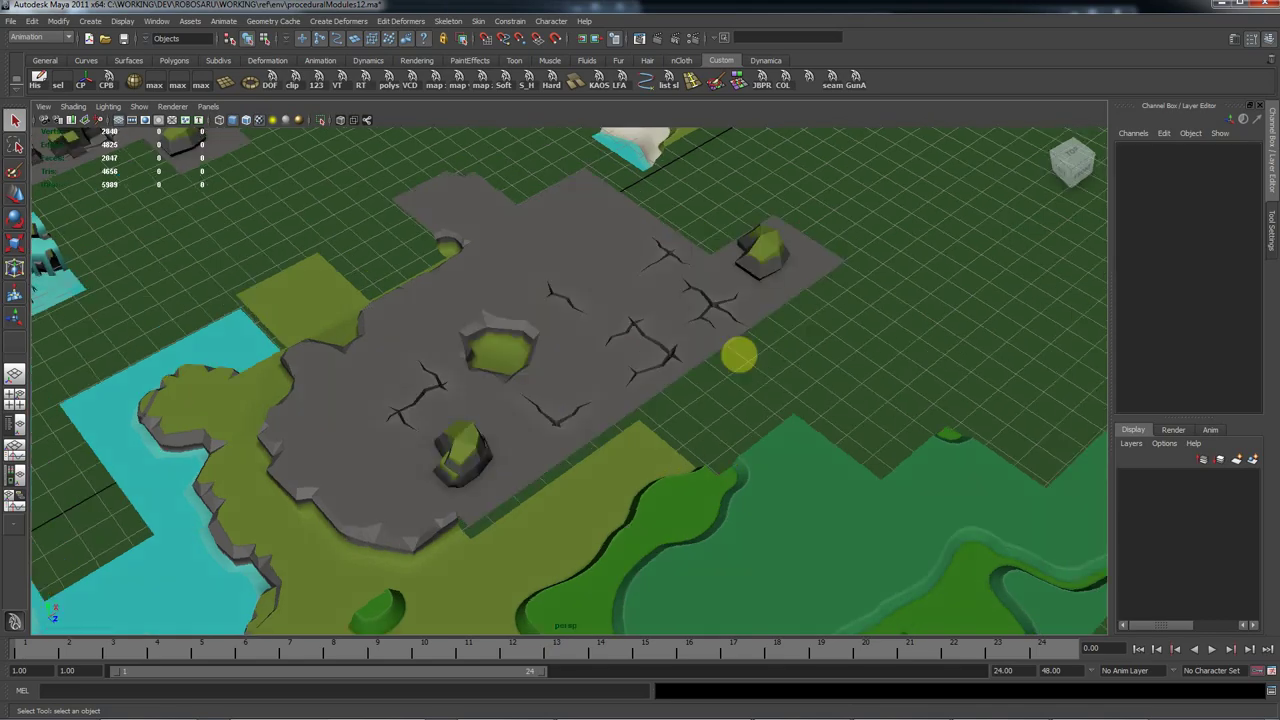
- Select the straight modules of the long shrub-covered cliff to show them, and clear the selection
{"action": "middle_click_drag", "start_coordinate": [687, 367], "coordinate": [886, 489], "text": "alt"}
{"action": "scroll", "coordinate": [729, 397], "scroll_direction": "down", "scroll_amount": 5}
{"action": "scroll", "coordinate": [542, 457], "scroll_direction": "up", "scroll_amount": 3}
{"action": "scroll", "coordinate": [541, 457], "scroll_direction": "up", "scroll_amount": 3}
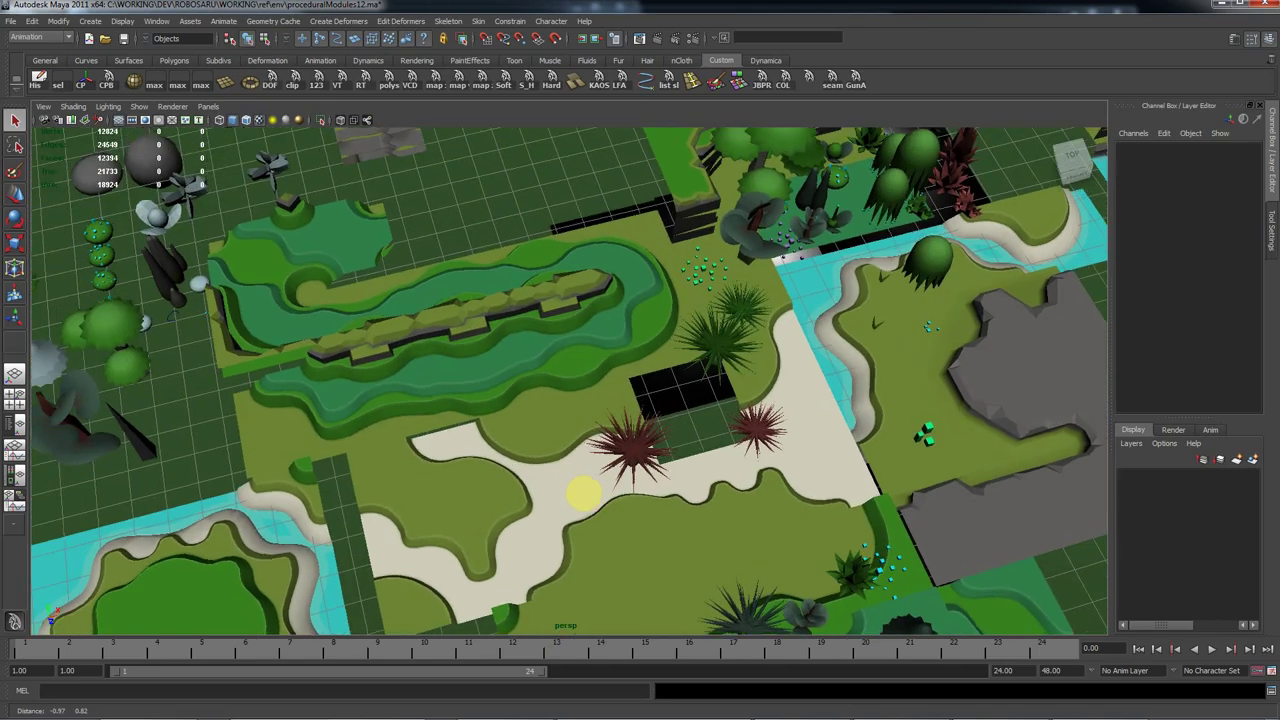
{"action": "left_click", "coordinate": [366, 385]}
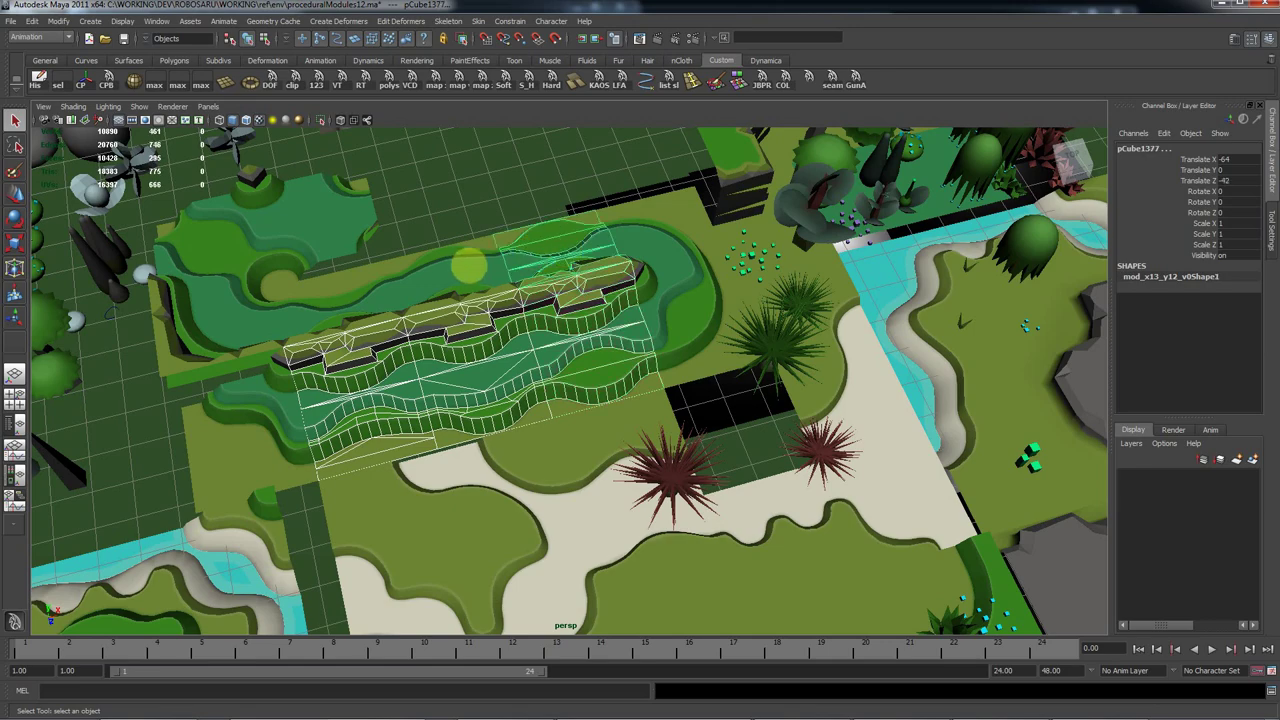
{"action": "left_click", "coordinate": [478, 390]}
- Select the waterfall modules along the cyan water ledge to show their variants
{"action": "right_click_drag", "start_coordinate": [478, 390], "coordinate": [594, 334], "text": "alt"}
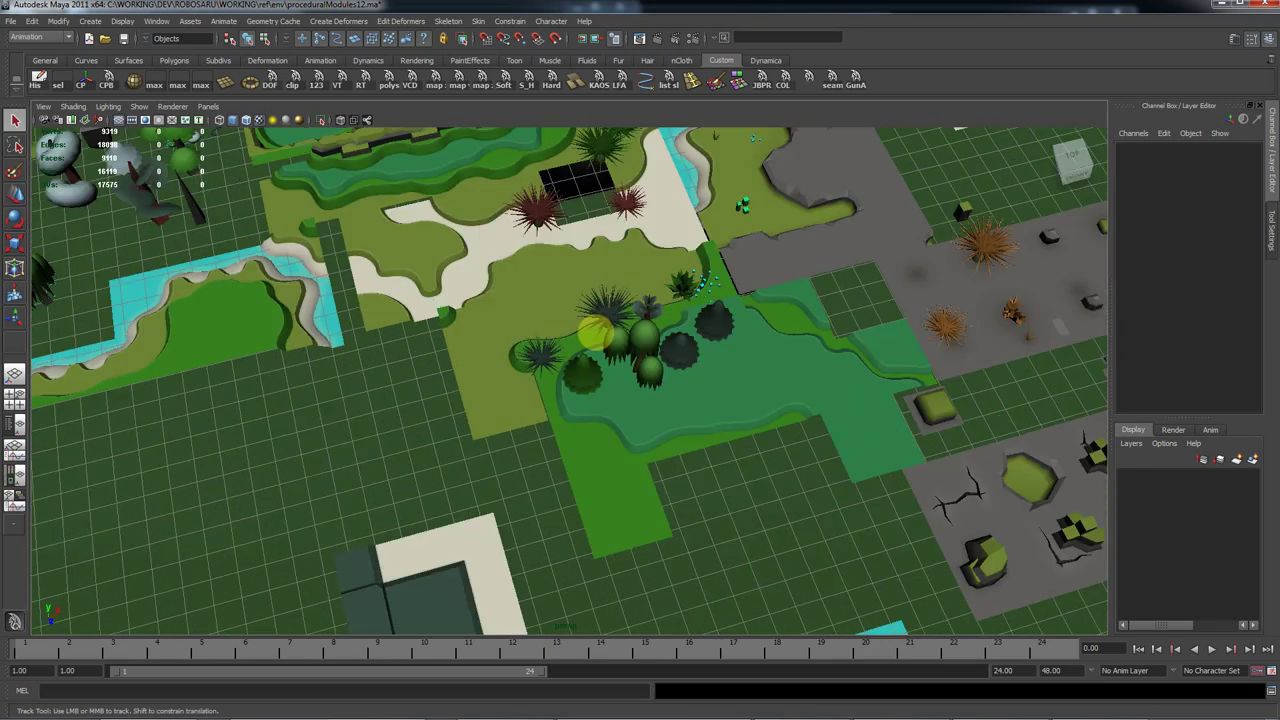
{"action": "left_click_drag", "start_coordinate": [594, 334], "coordinate": [877, 386], "text": "alt"}
{"action": "middle_click_drag", "start_coordinate": [877, 386], "coordinate": [700, 420], "text": "alt"}
{"action": "right_click_drag", "start_coordinate": [700, 420], "coordinate": [757, 446], "text": "alt"}
{"action": "left_click", "coordinate": [333, 272]}
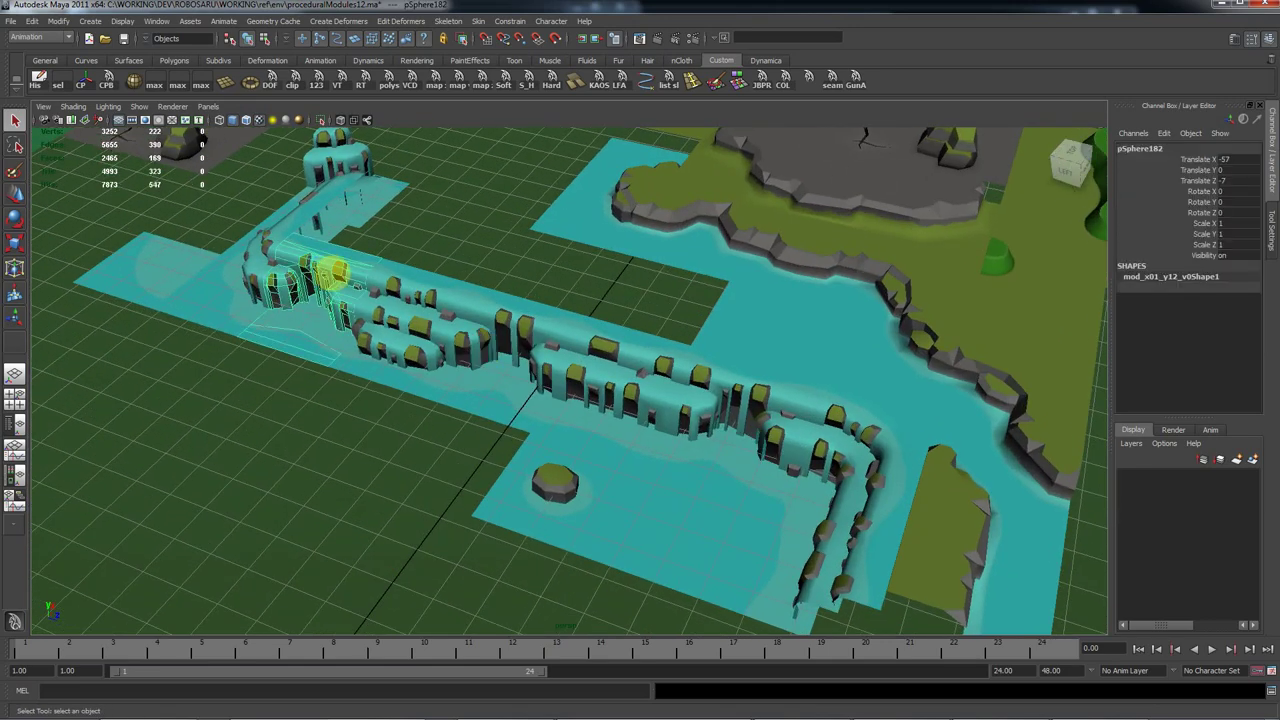
{"action": "left_click", "coordinate": [502, 322], "text": "shift"}
{"action": "left_click", "coordinate": [632, 368], "text": "shift"}
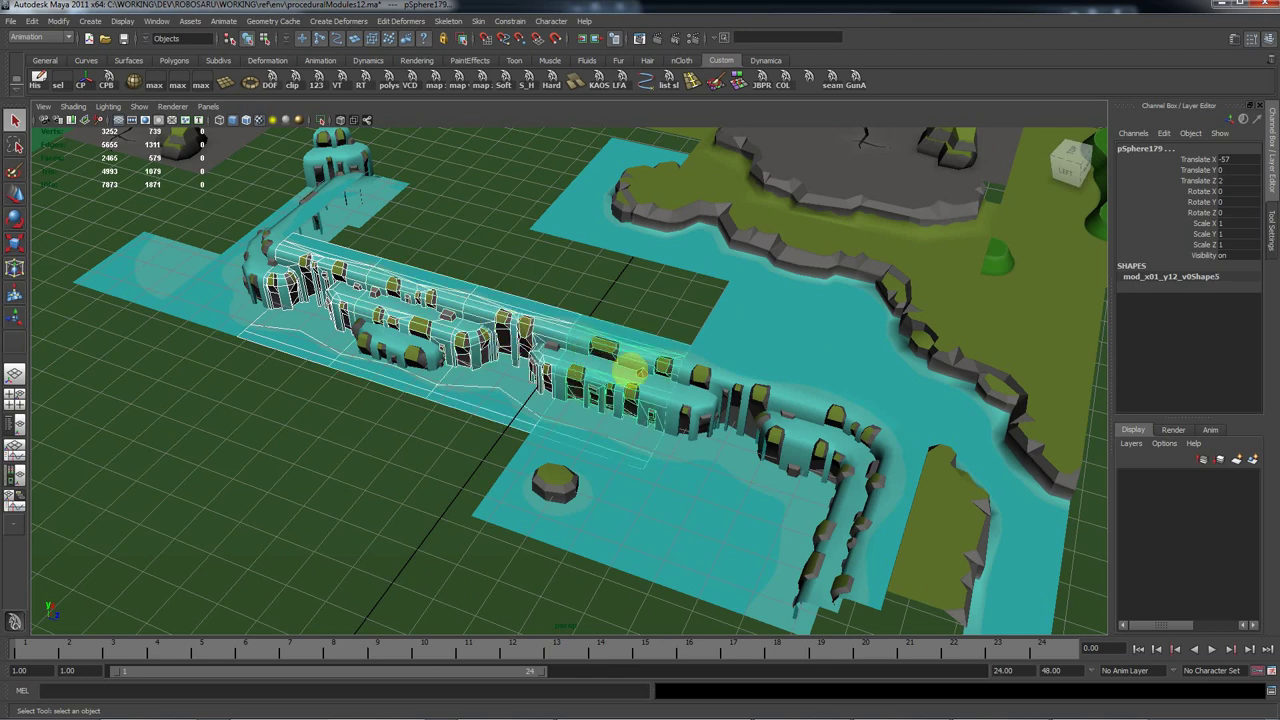
{"action": "left_click", "coordinate": [720, 390], "text": "shift"}
{"action": "left_click", "coordinate": [886, 527], "text": "shift"}
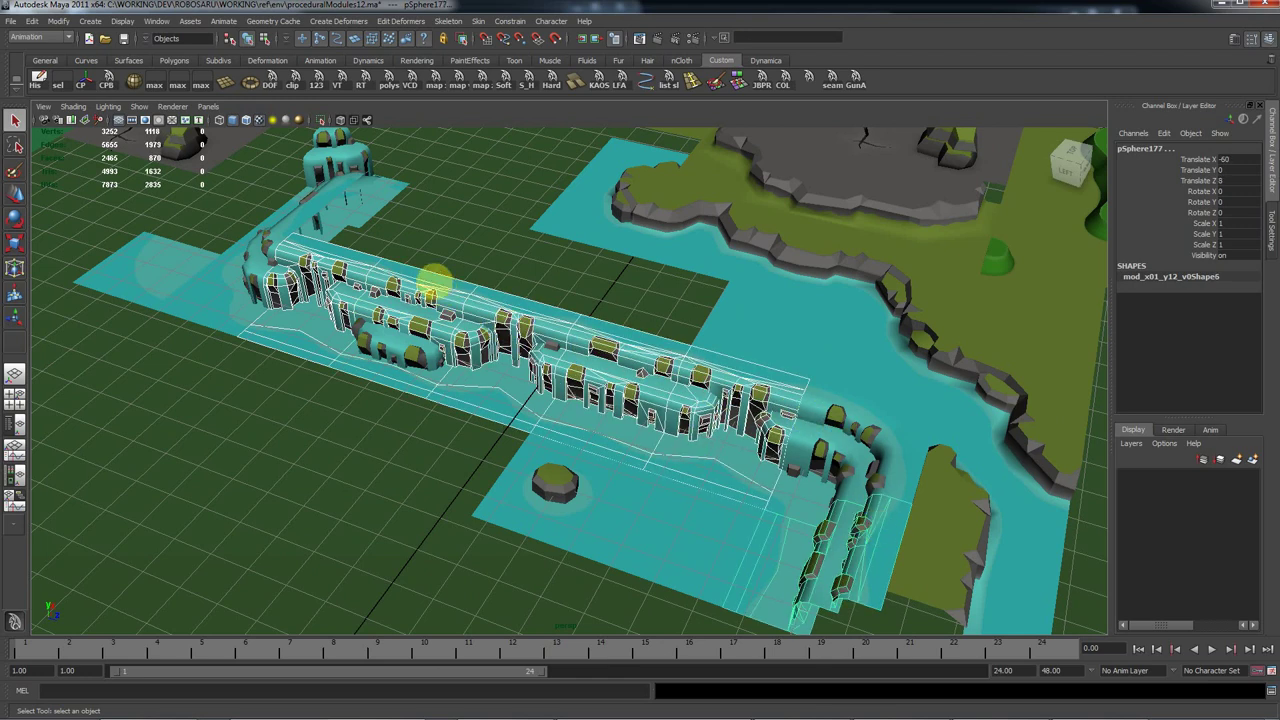
- Finish showing the waterfall module variants and examine the stacks of variant modules placed beneath the main tileset layout
{"action": "left_click", "coordinate": [338, 233], "text": "shift"}
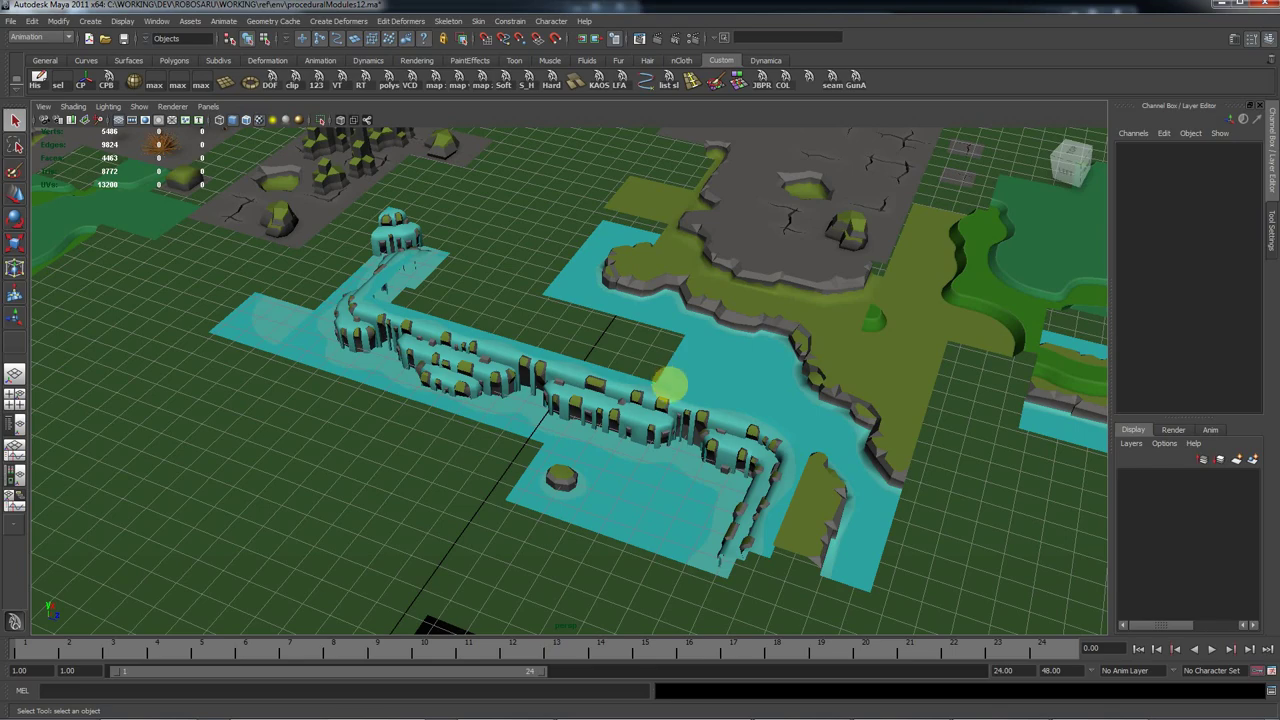
{"action": "middle_click_drag", "start_coordinate": [690, 330], "coordinate": [583, 409], "text": "alt"}
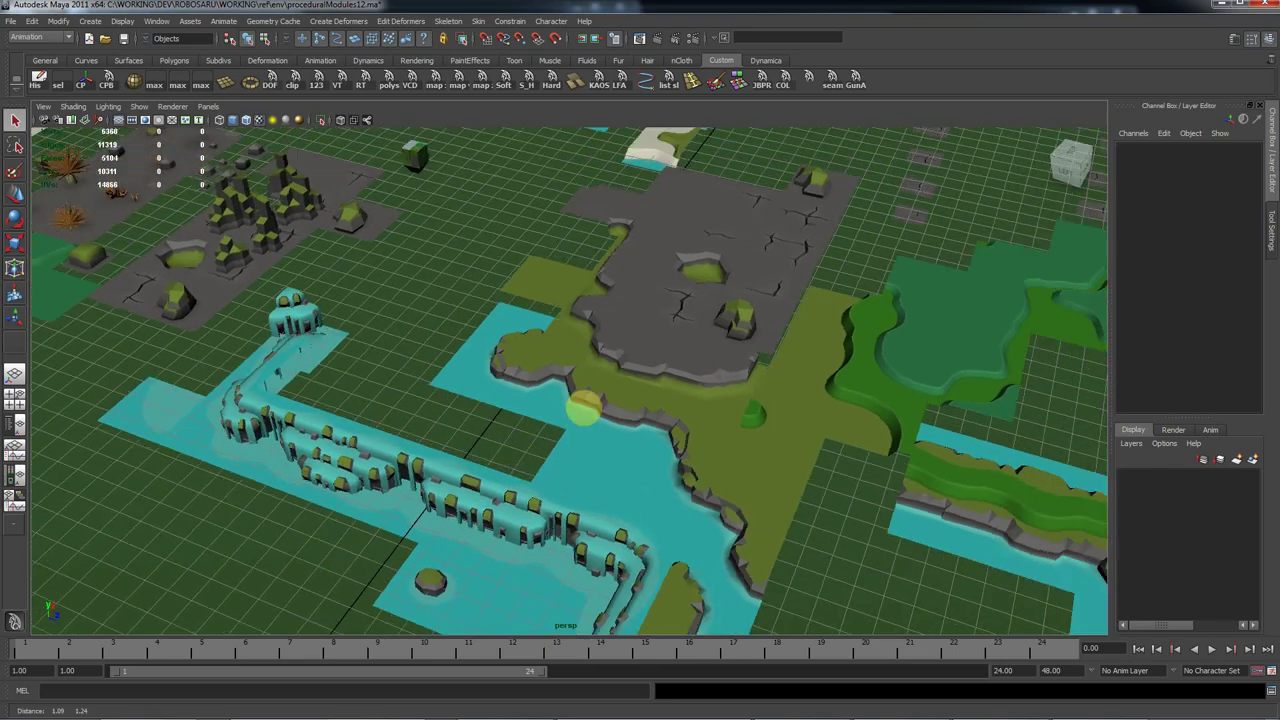
{"action": "scroll", "coordinate": [600, 412], "scroll_direction": "down", "scroll_amount": 5}
{"action": "middle_click_drag", "start_coordinate": [880, 300], "coordinate": [677, 418], "text": "alt"}
{"action": "middle_click_drag", "start_coordinate": [1003, 364], "coordinate": [803, 386], "text": "alt"}
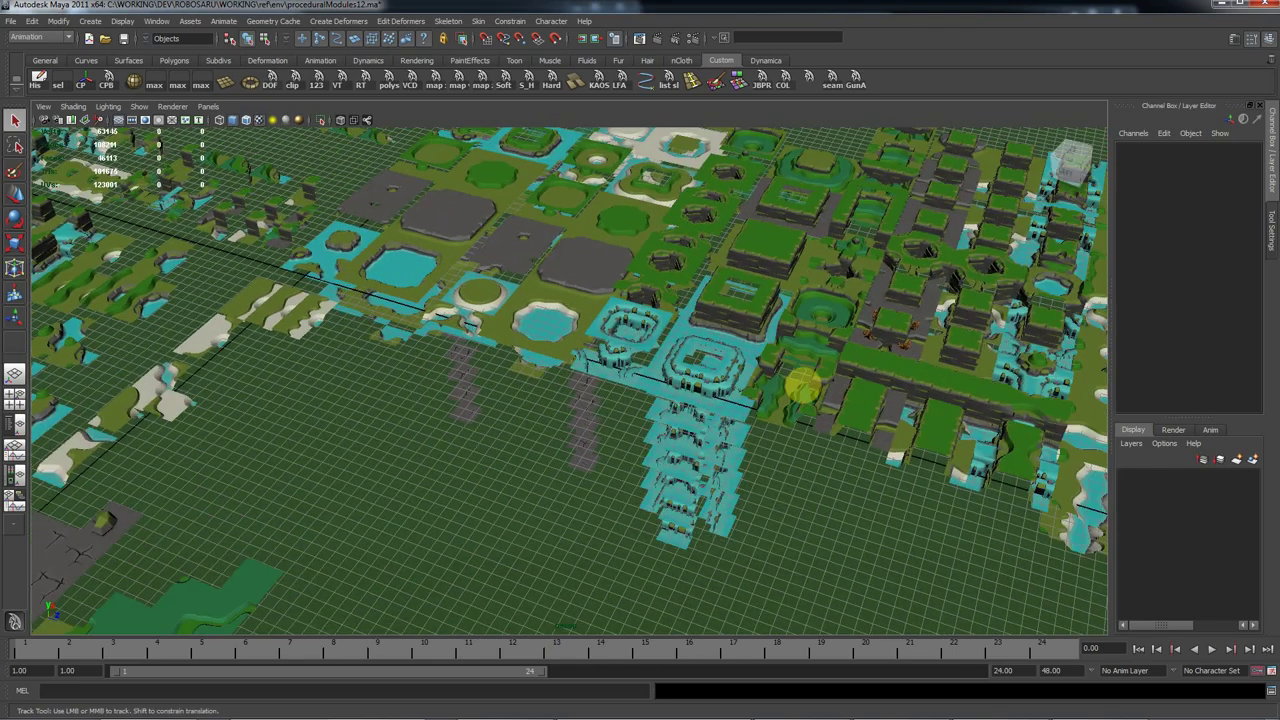
{"action": "left_click_drag", "start_coordinate": [785, 460], "coordinate": [720, 362], "text": "alt"}
{"action": "middle_click_drag", "start_coordinate": [723, 353], "coordinate": [731, 315], "text": "alt"}
{"action": "right_click_drag", "start_coordinate": [730, 313], "coordinate": [788, 263], "text": "alt"}
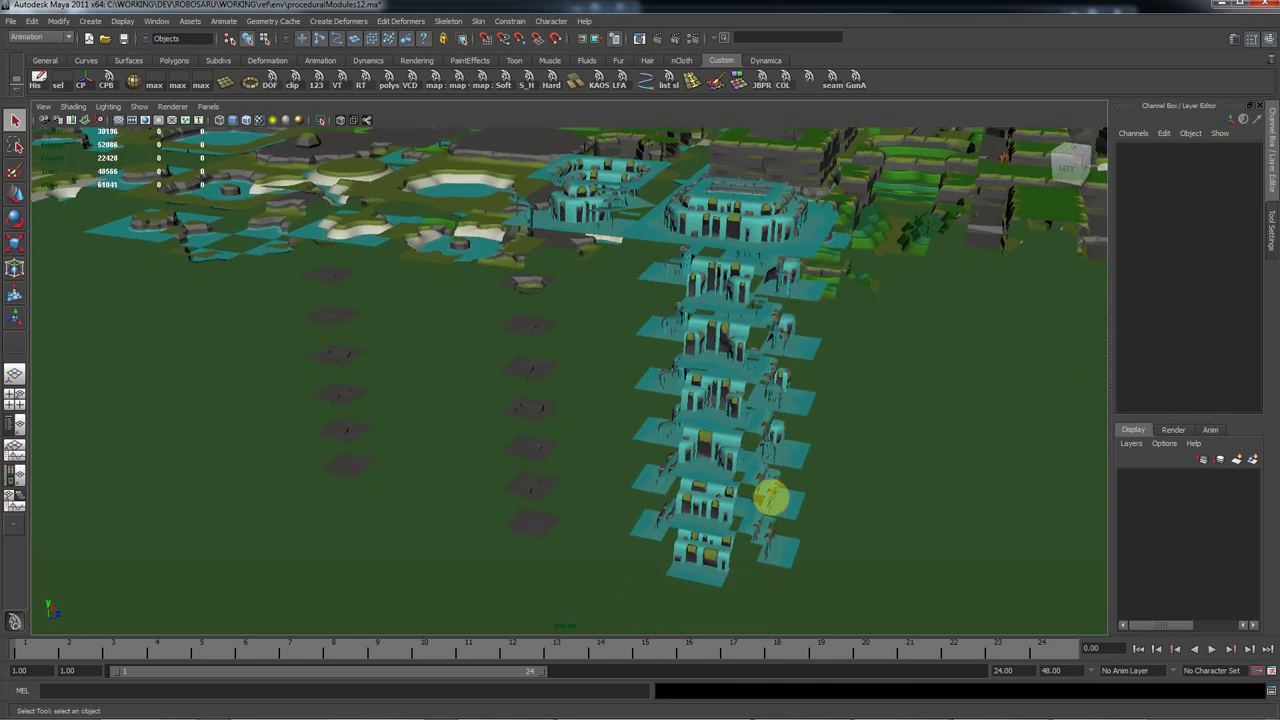
- Isolate the grey rock base module together with its stacked boulder, pit and crack variants, and restore the full scene
{"action": "left_click", "coordinate": [783, 271]}
{"action": "left_click_drag", "start_coordinate": [783, 271], "coordinate": [766, 263], "text": "alt"}
{"action": "middle_click_drag", "start_coordinate": [766, 263], "coordinate": [603, 374], "text": "alt"}
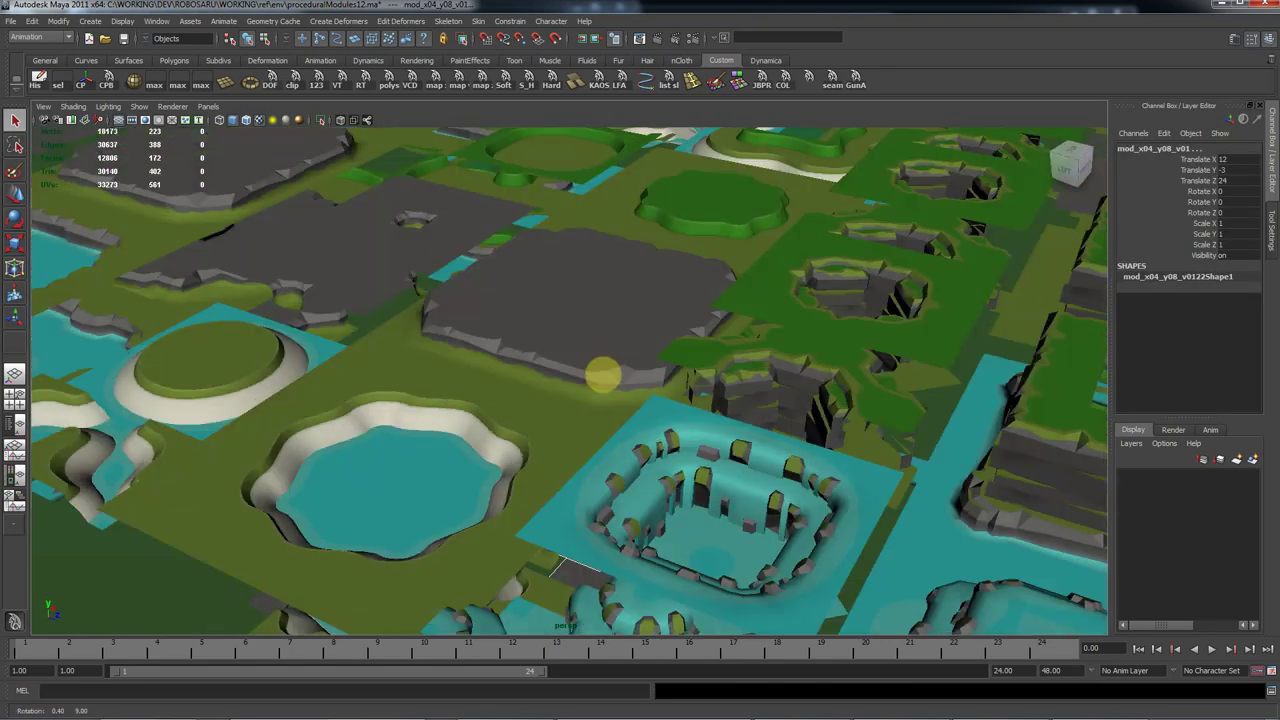
{"action": "left_click", "coordinate": [580, 287], "text": "shift"}
{"action": "left_click_drag", "start_coordinate": [580, 287], "coordinate": [510, 319], "text": "alt"}
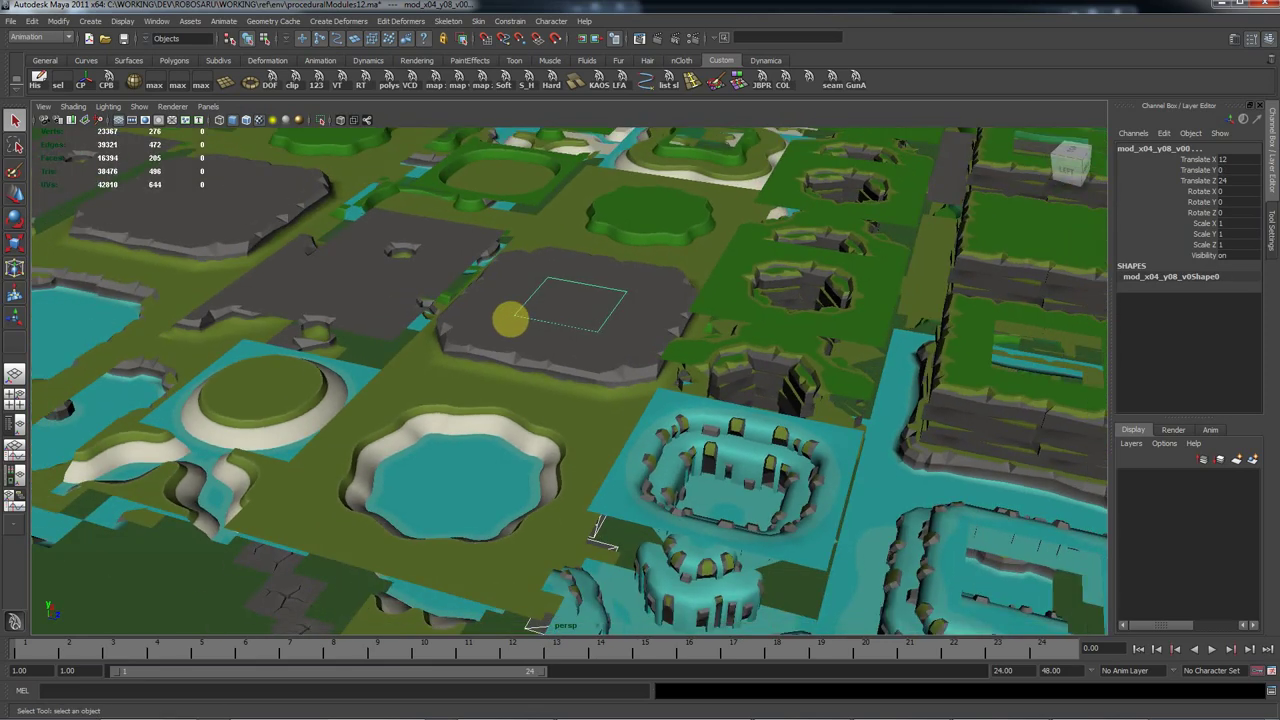
{"action": "key", "text": "ctrl+1"}
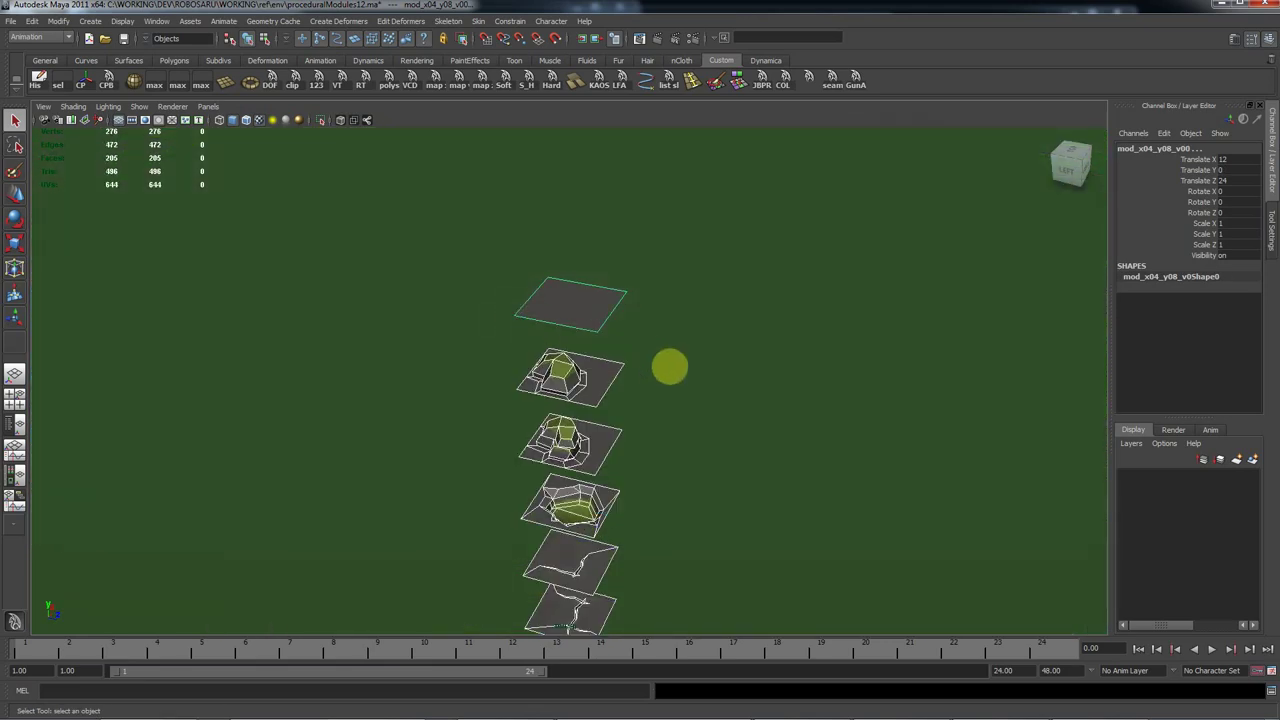
{"action": "key", "text": "ctrl+1"}
- Examine the variant stacks hanging beneath the tileset layout from several sides, and clear the module selection
{"action": "left_click_drag", "start_coordinate": [749, 386], "coordinate": [720, 323], "text": "alt"}
{"action": "right_click_drag", "start_coordinate": [720, 323], "coordinate": [335, 190], "text": "alt"}
{"action": "middle_click_drag", "start_coordinate": [732, 370], "coordinate": [700, 262], "text": "alt"}
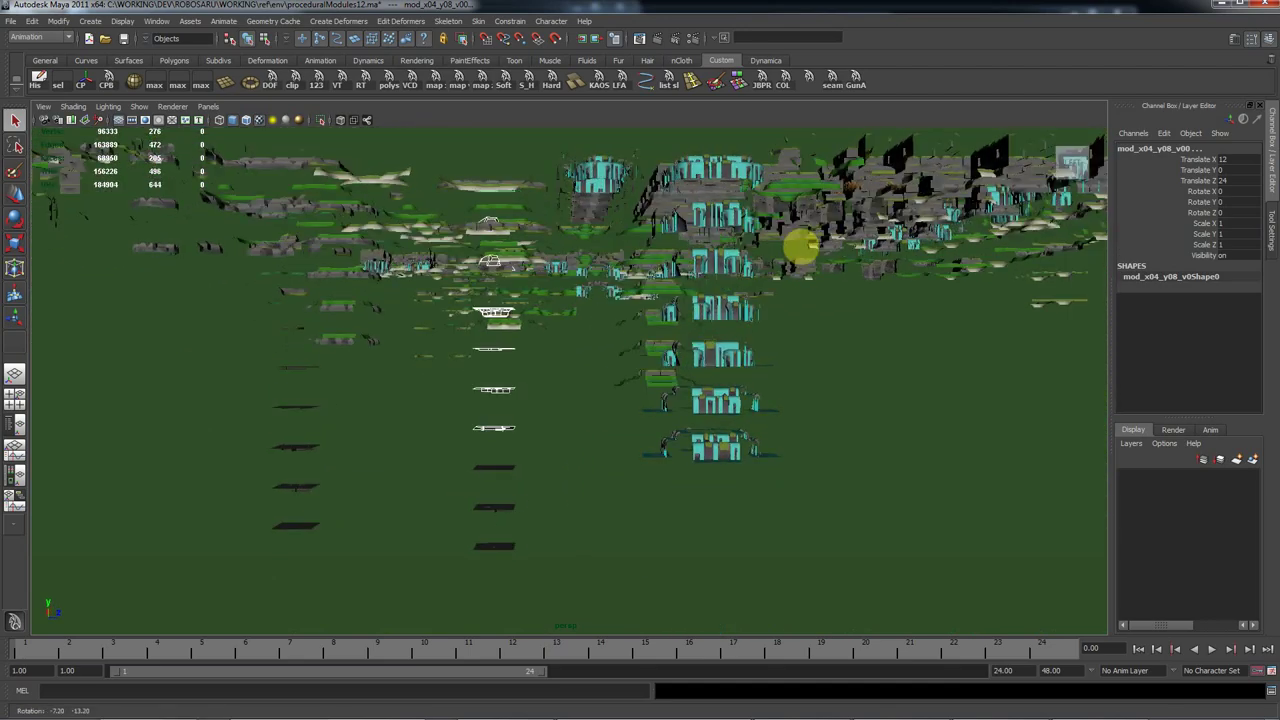
{"action": "left_click_drag", "start_coordinate": [801, 246], "coordinate": [743, 283], "text": "alt"}
{"action": "middle_click_drag", "start_coordinate": [743, 283], "coordinate": [912, 274], "text": "alt"}
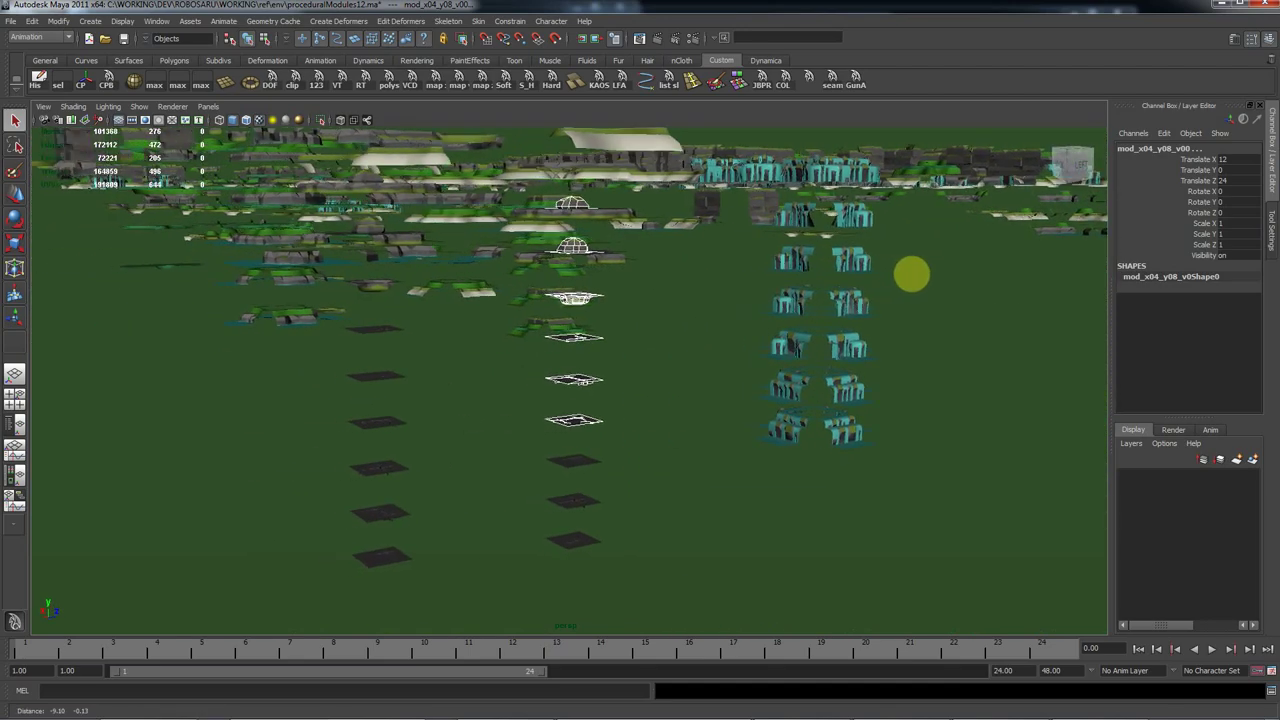
{"action": "left_click_drag", "start_coordinate": [737, 291], "coordinate": [840, 338], "text": "alt"}
{"action": "middle_click_drag", "start_coordinate": [560, 322], "coordinate": [800, 335], "text": "alt"}
{"action": "left_click_drag", "start_coordinate": [711, 343], "coordinate": [735, 315], "text": "alt"}
{"action": "middle_click_drag", "start_coordinate": [595, 318], "coordinate": [624, 316], "text": "alt"}
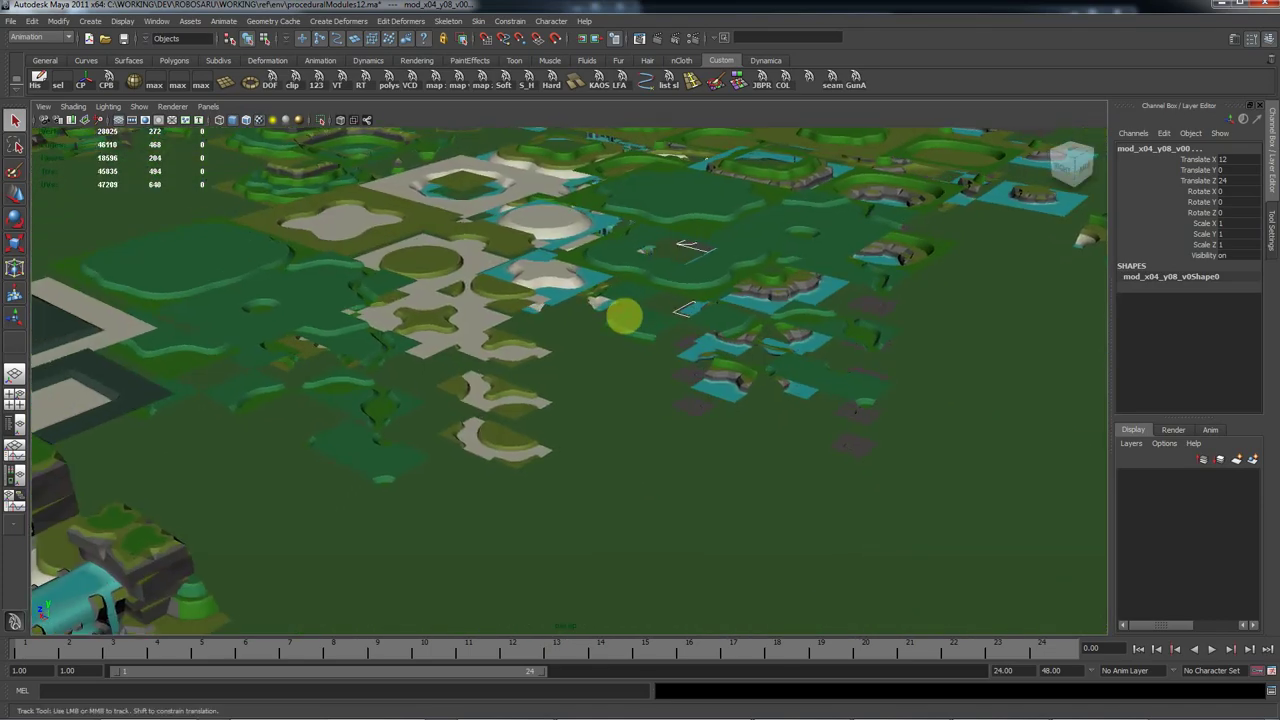
{"action": "left_click_drag", "start_coordinate": [624, 316], "coordinate": [590, 346], "text": "alt"}
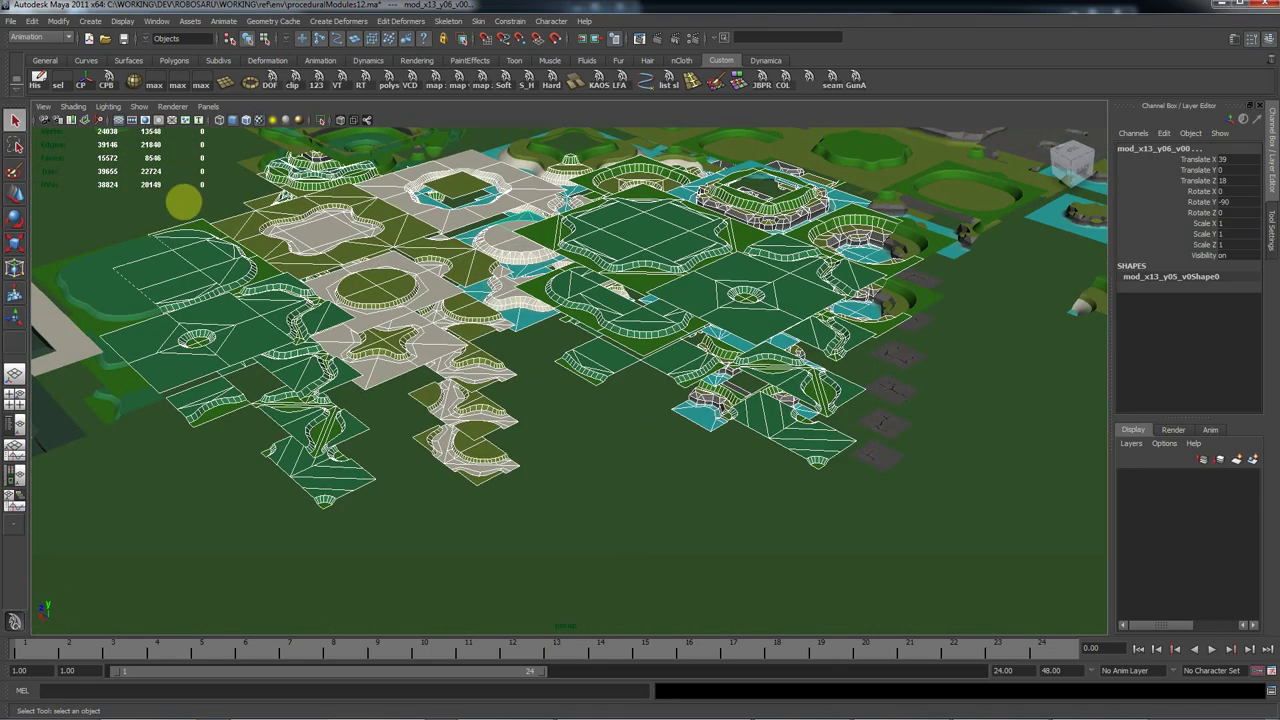
{"action": "left_click", "coordinate": [559, 506]}
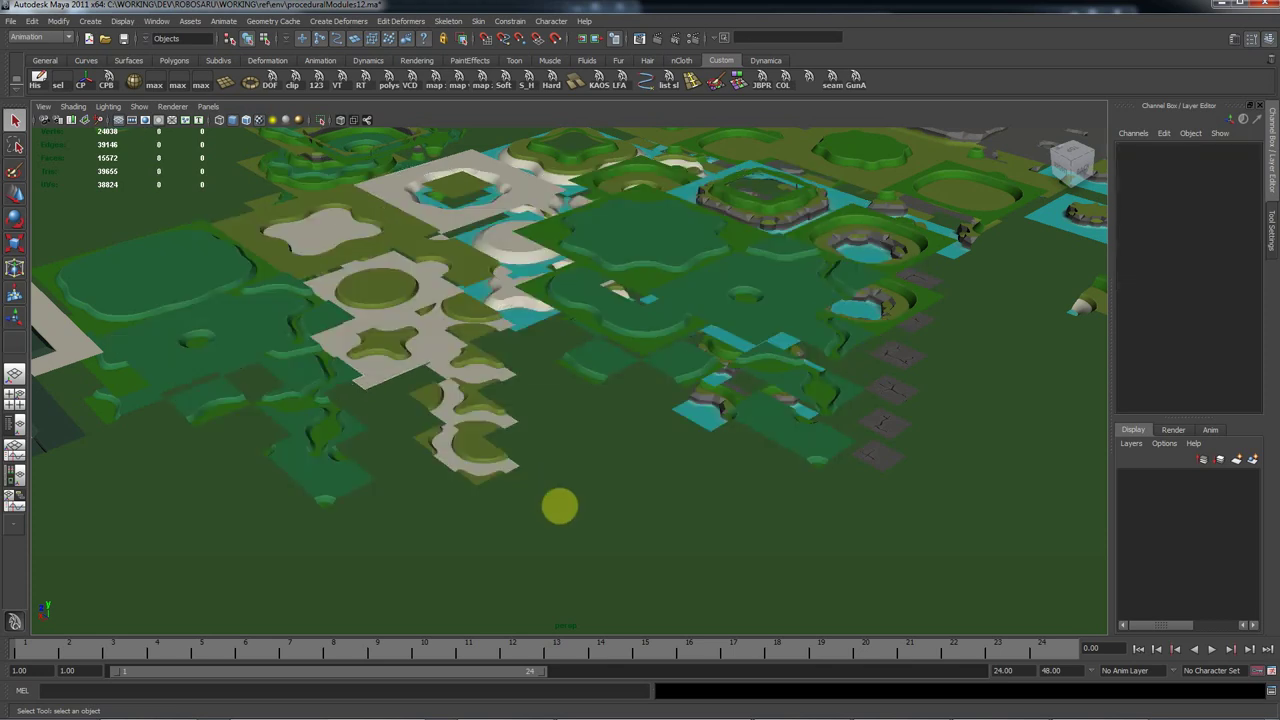
- Examine the cliff, pit, pool and plateau modules across the main tileset layout
{"action": "left_click_drag", "start_coordinate": [553, 506], "coordinate": [632, 479], "text": "alt"}
{"action": "mouse_move", "coordinate": [632, 479]}
{"action": "middle_mouse_down", "text": "alt"}
{"action": "mouse_move", "coordinate": [631, 494]}
{"action": "mouse_move", "coordinate": [720, 506]}
{"action": "mouse_move", "coordinate": [627, 458]}
{"action": "middle_mouse_up", "text": "alt"}
{"action": "left_click_drag", "start_coordinate": [627, 458], "coordinate": [581, 474], "text": "alt"}
{"action": "left_click_drag", "start_coordinate": [836, 312], "coordinate": [545, 370], "text": "alt"}
{"action": "left_click_drag", "start_coordinate": [664, 386], "coordinate": [606, 380], "text": "alt"}
{"action": "middle_click_drag", "start_coordinate": [606, 380], "coordinate": [691, 429], "text": "alt"}
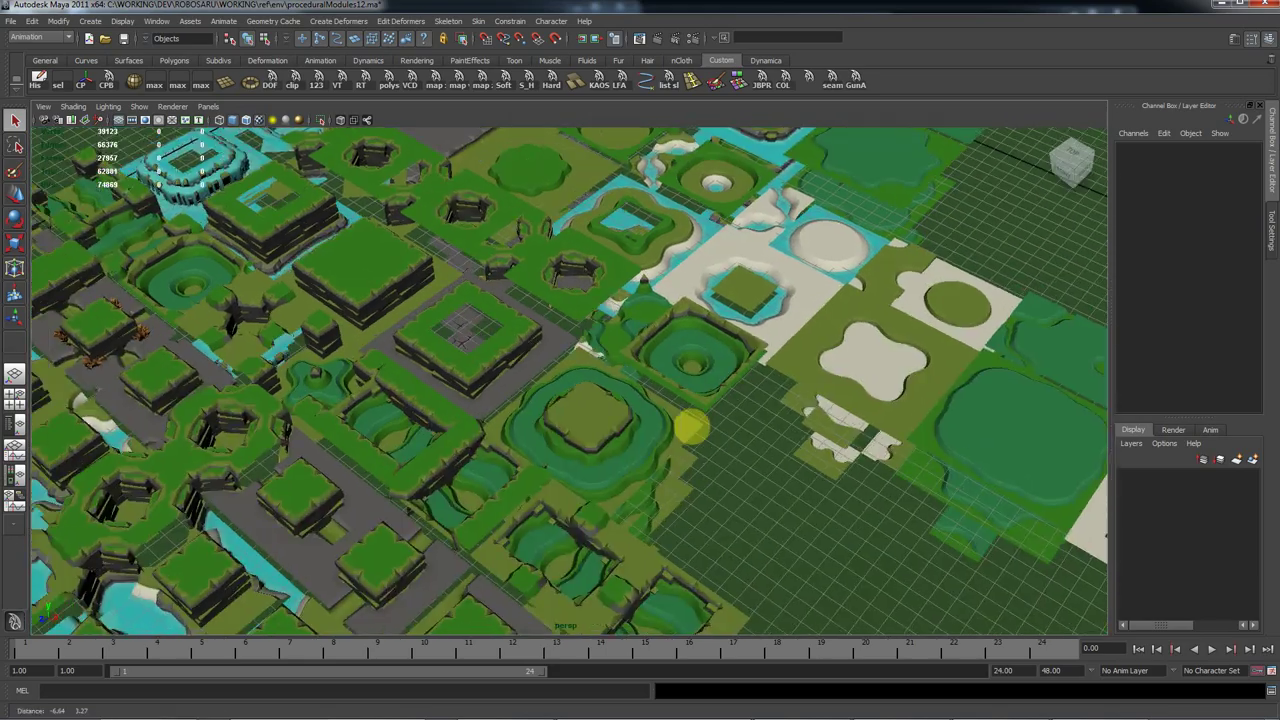
{"action": "right_click_drag", "start_coordinate": [691, 429], "coordinate": [683, 429], "text": "alt"}
{"action": "mouse_move", "coordinate": [683, 429]}
{"action": "left_mouse_down", "text": "alt"}
{"action": "mouse_move", "coordinate": [558, 406]}
{"action": "mouse_move", "coordinate": [700, 380]}
{"action": "mouse_move", "coordinate": [672, 436]}
{"action": "left_mouse_up", "text": "alt"}
{"action": "middle_click_drag", "start_coordinate": [672, 436], "coordinate": [529, 171], "text": "alt"}
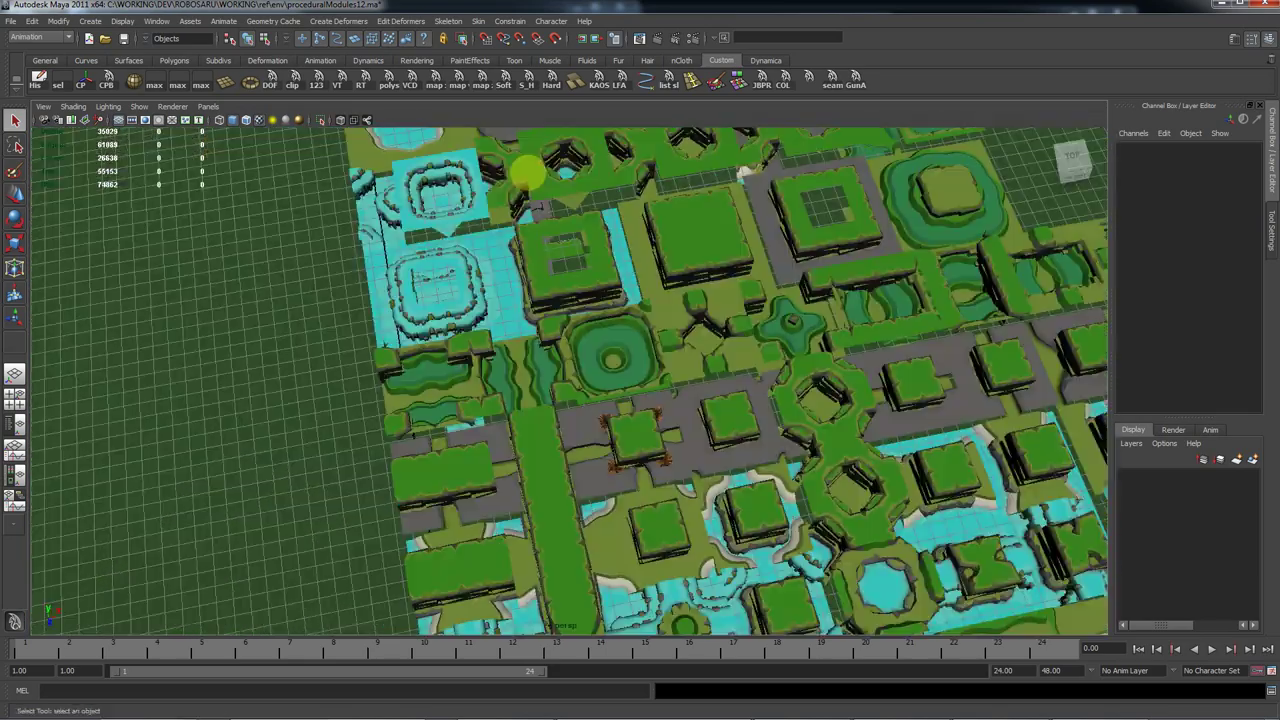
- Select the vertices on a corner module of the stepped green pool and try moving them to demonstrate the instanced corners
{"action": "middle_click_drag", "start_coordinate": [720, 390], "coordinate": [631, 300], "text": "alt"}
{"action": "right_click_drag", "start_coordinate": [631, 300], "coordinate": [690, 310], "text": "alt"}
{"action": "middle_click_drag", "start_coordinate": [517, 280], "coordinate": [538, 393], "text": "alt"}
{"action": "right_click_drag", "start_coordinate": [504, 312], "coordinate": [453, 312]}
{"action": "left_click_drag", "start_coordinate": [460, 290], "coordinate": [527, 381]}
{"action": "middle_click_drag", "start_coordinate": [486, 372], "coordinate": [538, 370], "text": "alt"}
{"action": "right_click_drag", "start_coordinate": [574, 363], "coordinate": [645, 366], "text": "alt"}
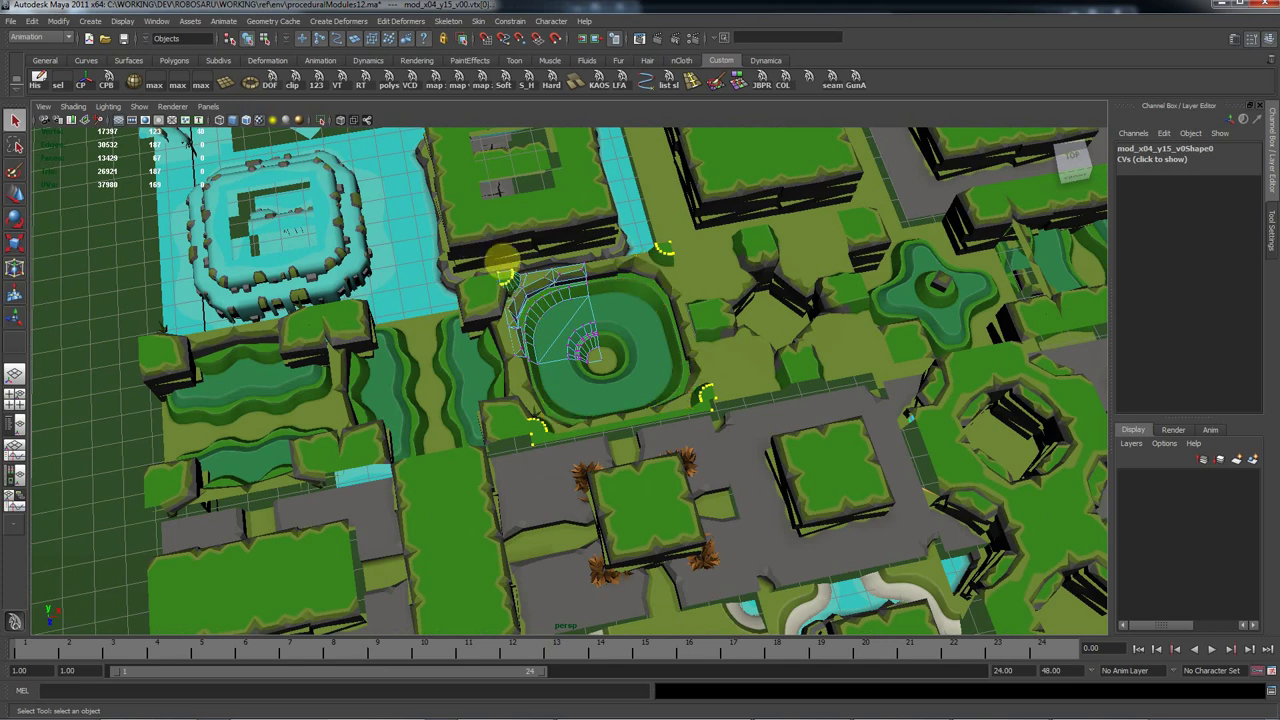
{"action": "key", "text": "w"}
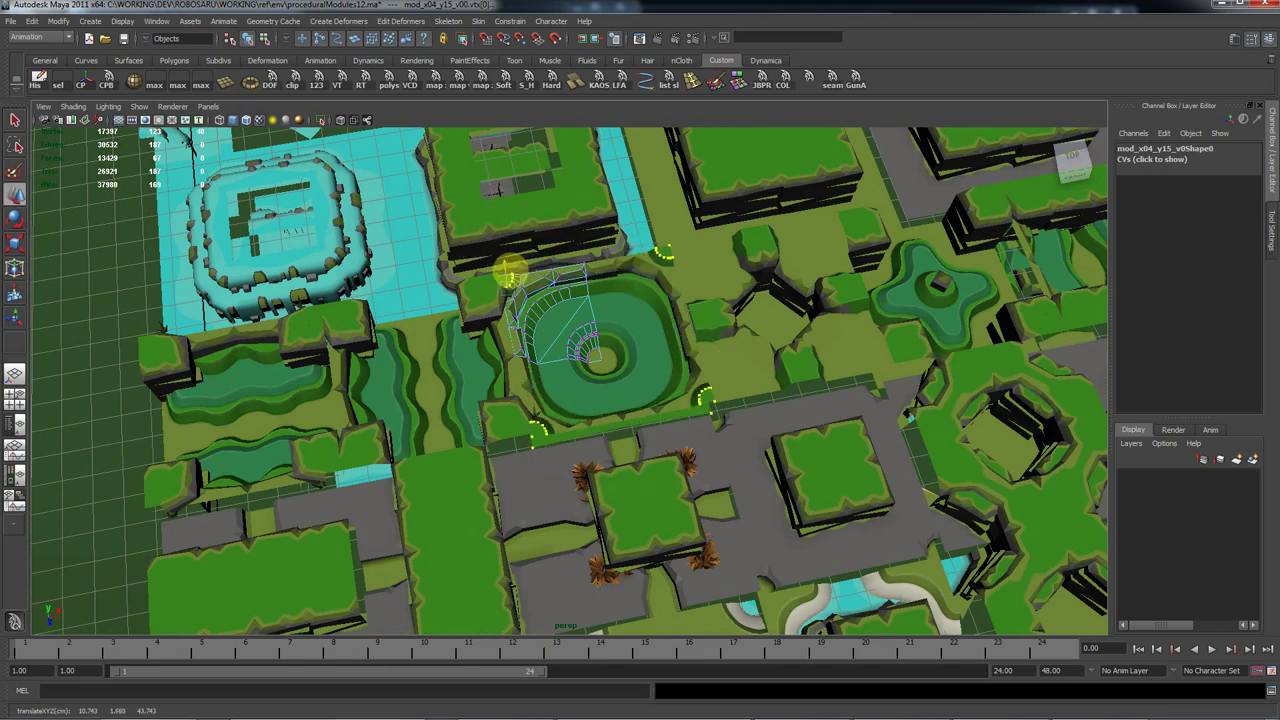
- Select the four corner modules of the stepped green pool one after another to show its individual pieces
{"action": "left_click", "coordinate": [663, 366]}
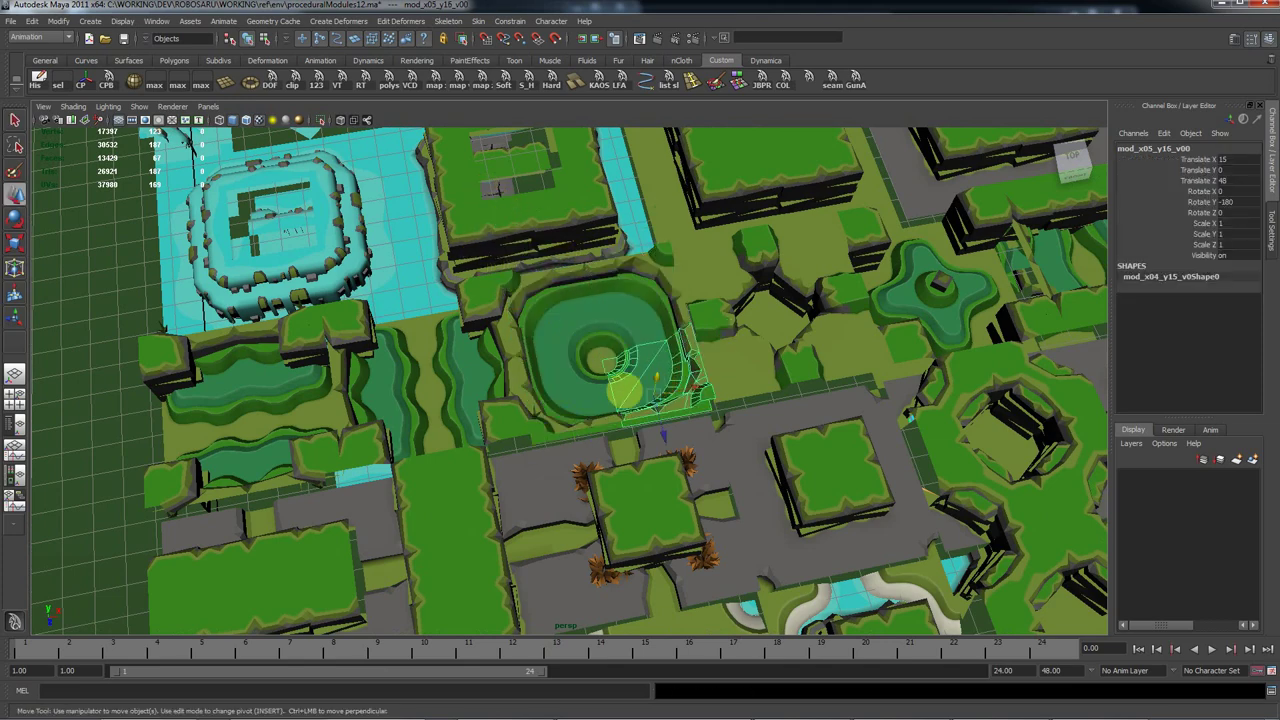
{"action": "left_click", "coordinate": [572, 388]}
{"action": "left_click", "coordinate": [557, 314]}
{"action": "left_click", "coordinate": [649, 299]}
- Try moving vertices on a cliff corner module between the grass-rimmed pits to demonstrate how its instances deform
{"action": "middle_click_drag", "start_coordinate": [619, 246], "coordinate": [550, 360], "text": "alt"}
{"action": "left_click", "coordinate": [490, 188]}
{"action": "right_click_drag", "start_coordinate": [487, 187], "coordinate": [445, 187]}
{"action": "double_click", "coordinate": [497, 208]}
{"action": "middle_click_drag", "start_coordinate": [476, 194], "coordinate": [472, 220], "text": "alt"}
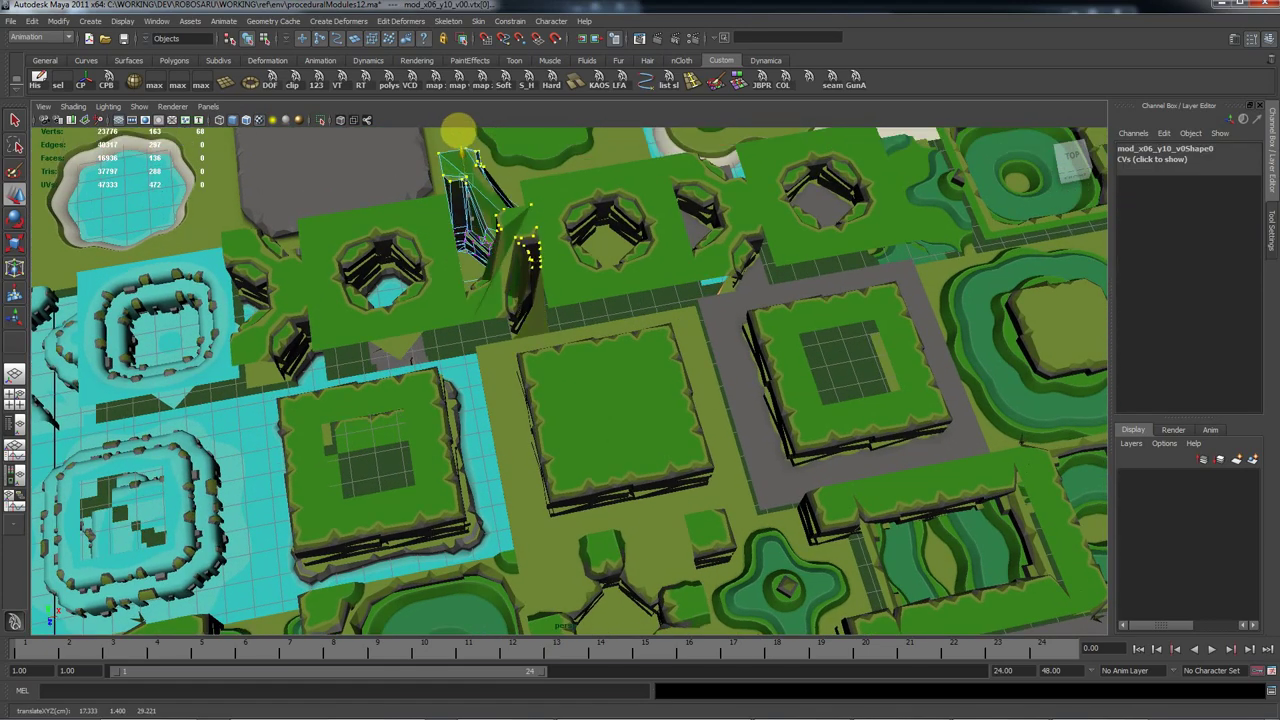
- Raise the corner module's vertices on the large square grass plateau to demonstrate its instances, and undo the move
{"action": "left_click", "coordinate": [572, 398]}
{"action": "right_click", "coordinate": [540, 369]}
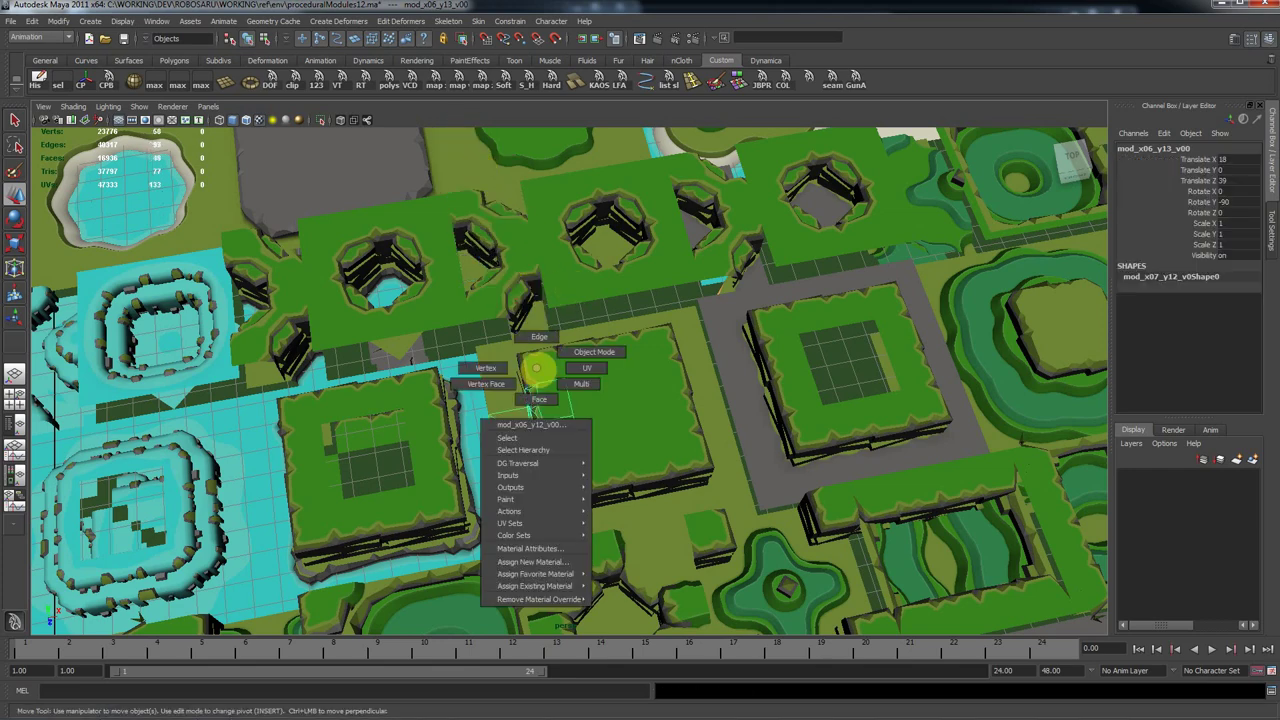
{"action": "left_click", "coordinate": [542, 366]}
{"action": "right_click_drag", "start_coordinate": [543, 364], "coordinate": [527, 361]}
{"action": "double_click", "coordinate": [536, 368]}
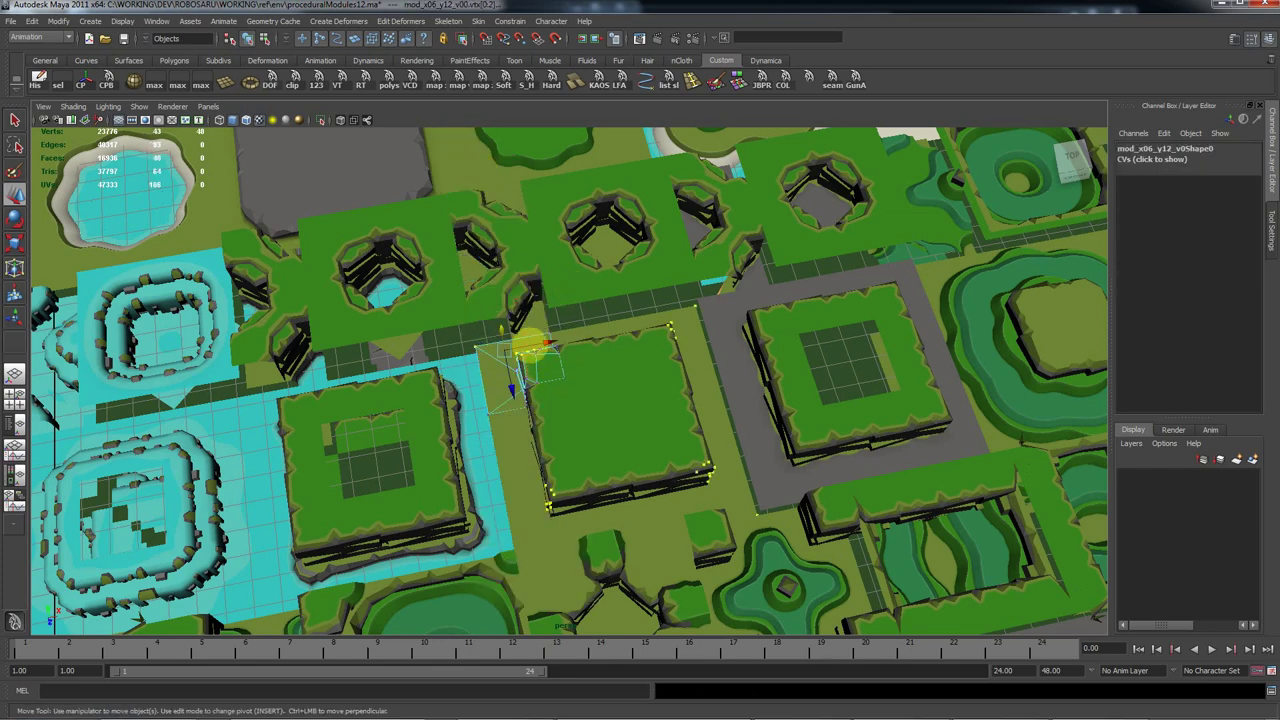
{"action": "left_click_drag", "start_coordinate": [502, 331], "coordinate": [497, 273]}
{"action": "key", "text": "ctrl+z"}
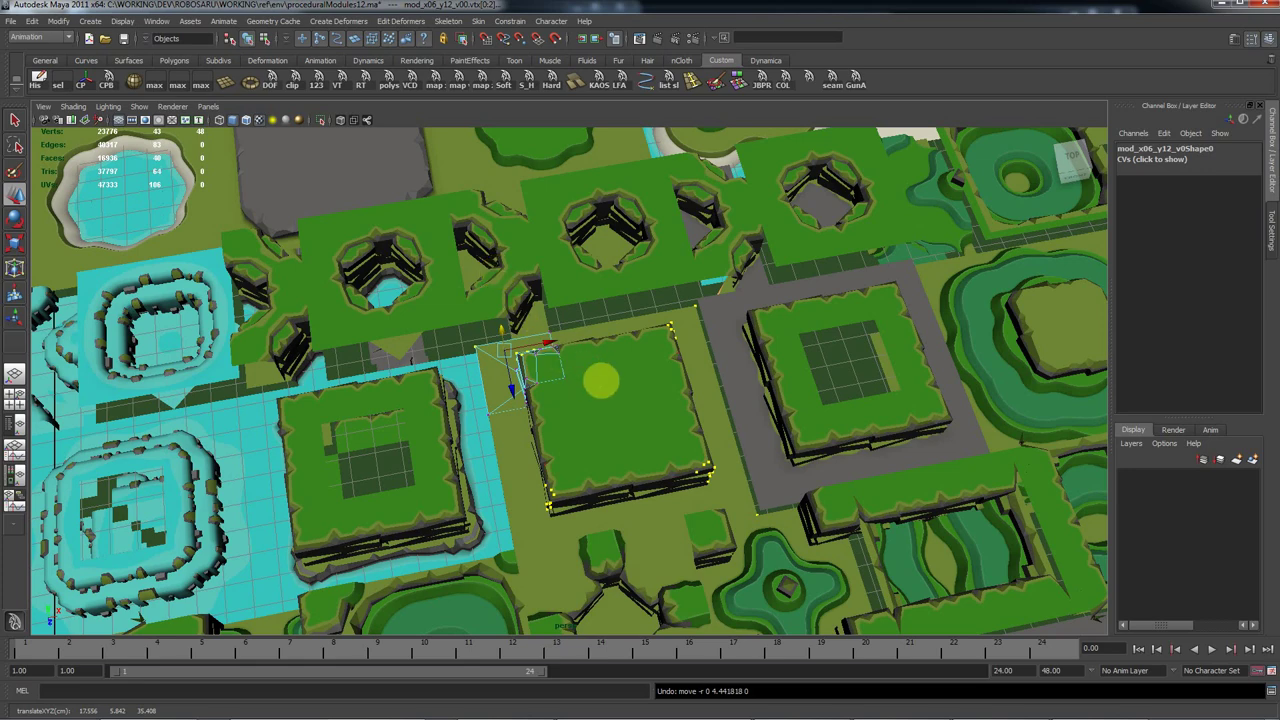
- Select the border vertices of the two cliff modules at the open end of the wide grass plateau to show their matching edges
{"action": "right_click_drag", "start_coordinate": [627, 380], "coordinate": [526, 378], "text": "alt"}
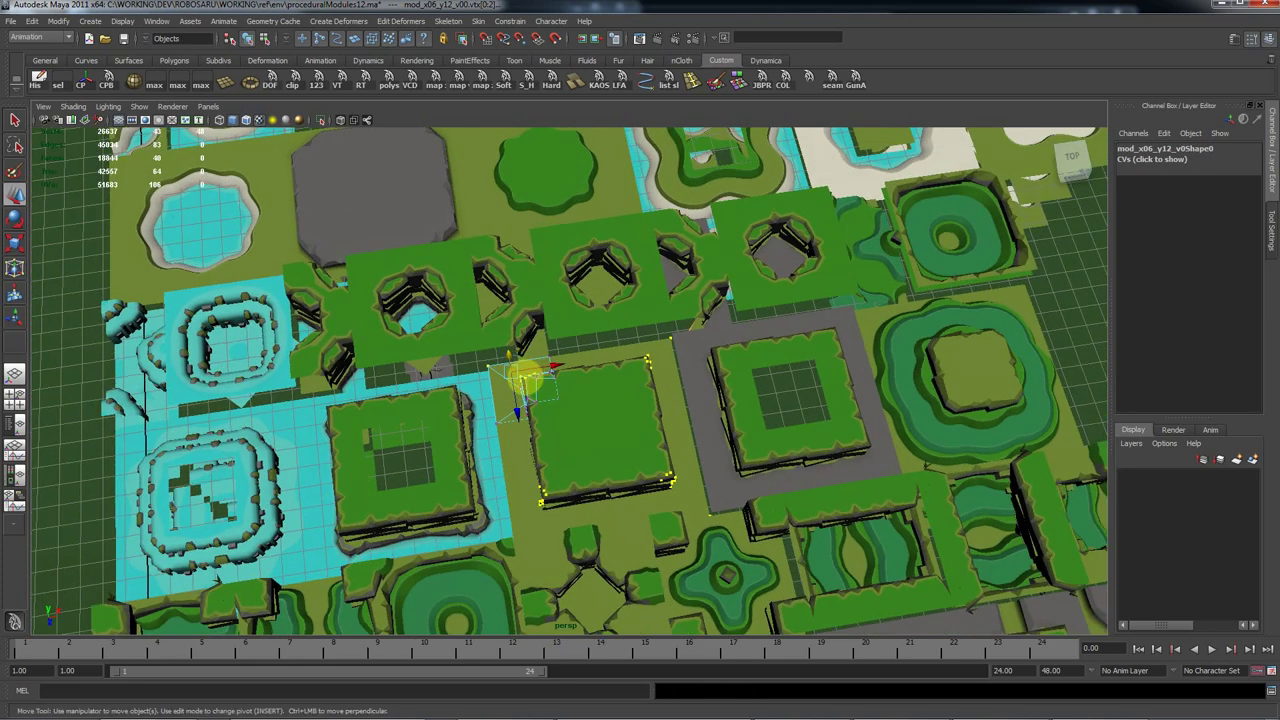
{"action": "middle_click_drag", "start_coordinate": [526, 378], "coordinate": [525, 381], "text": "alt"}
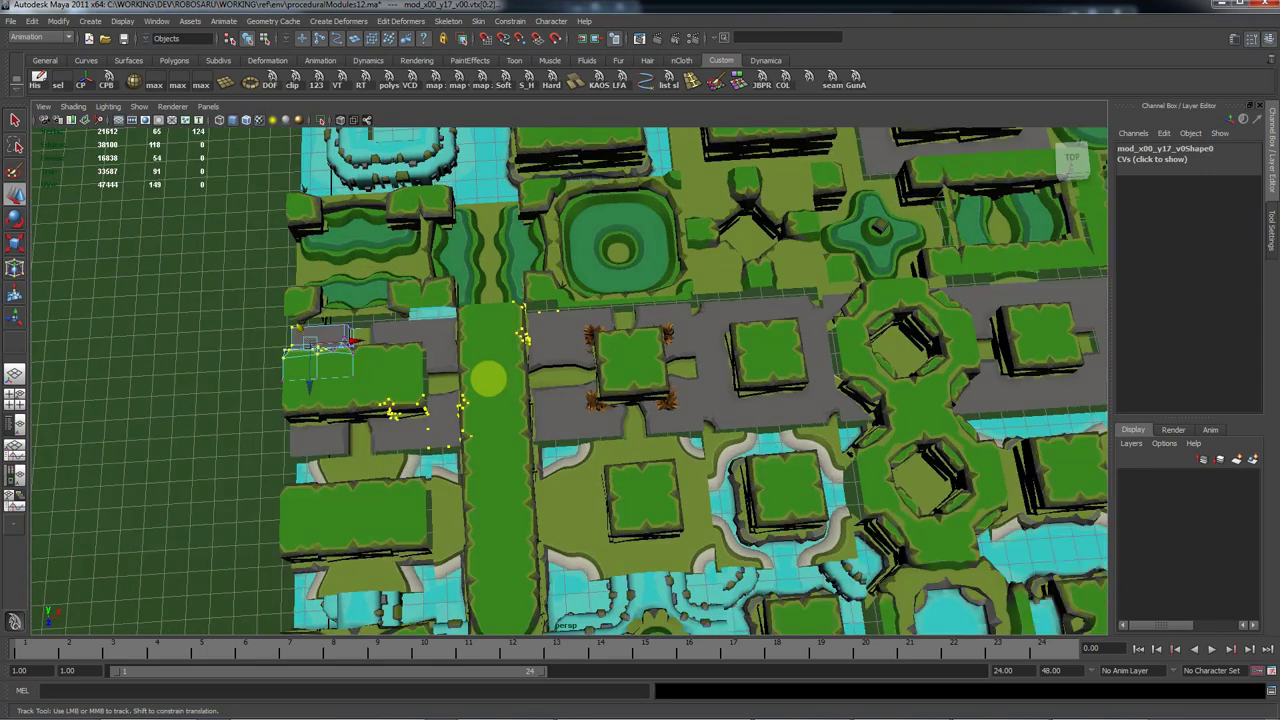
{"action": "middle_click_drag", "start_coordinate": [489, 374], "coordinate": [743, 366], "text": "alt"}
{"action": "left_click_drag", "start_coordinate": [743, 366], "coordinate": [666, 385], "text": "alt"}
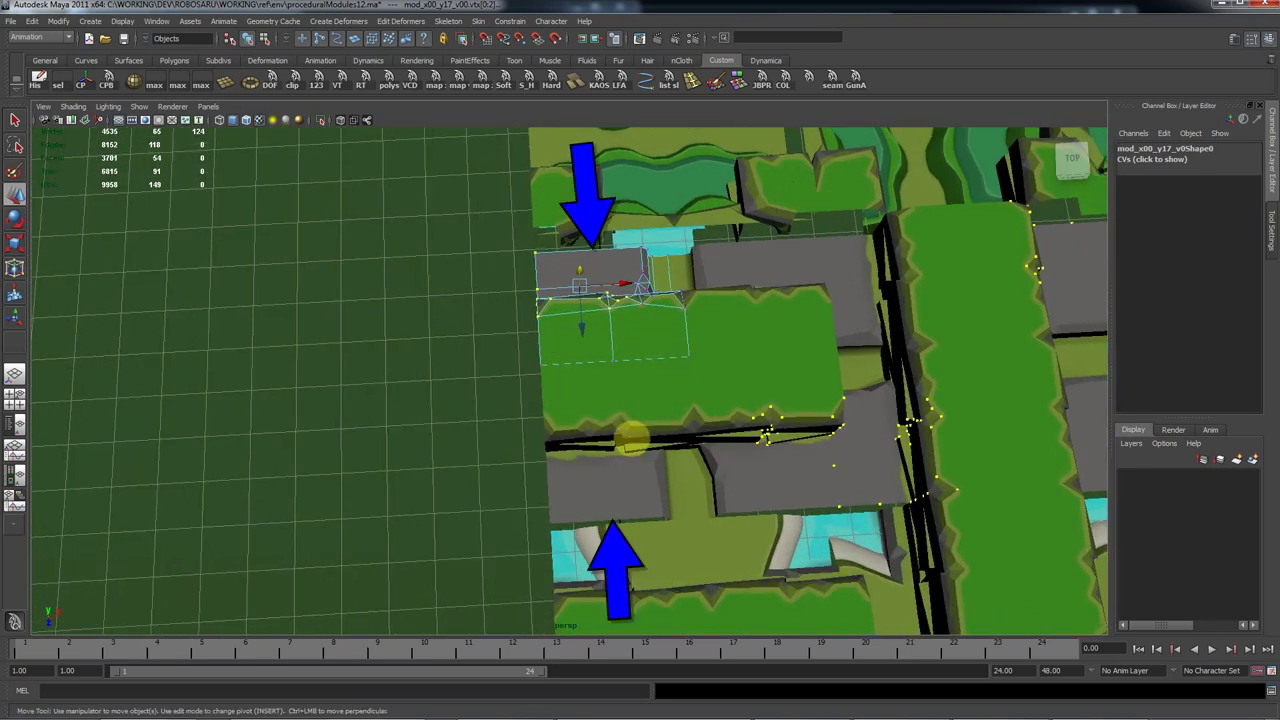
{"action": "left_click", "coordinate": [610, 432]}
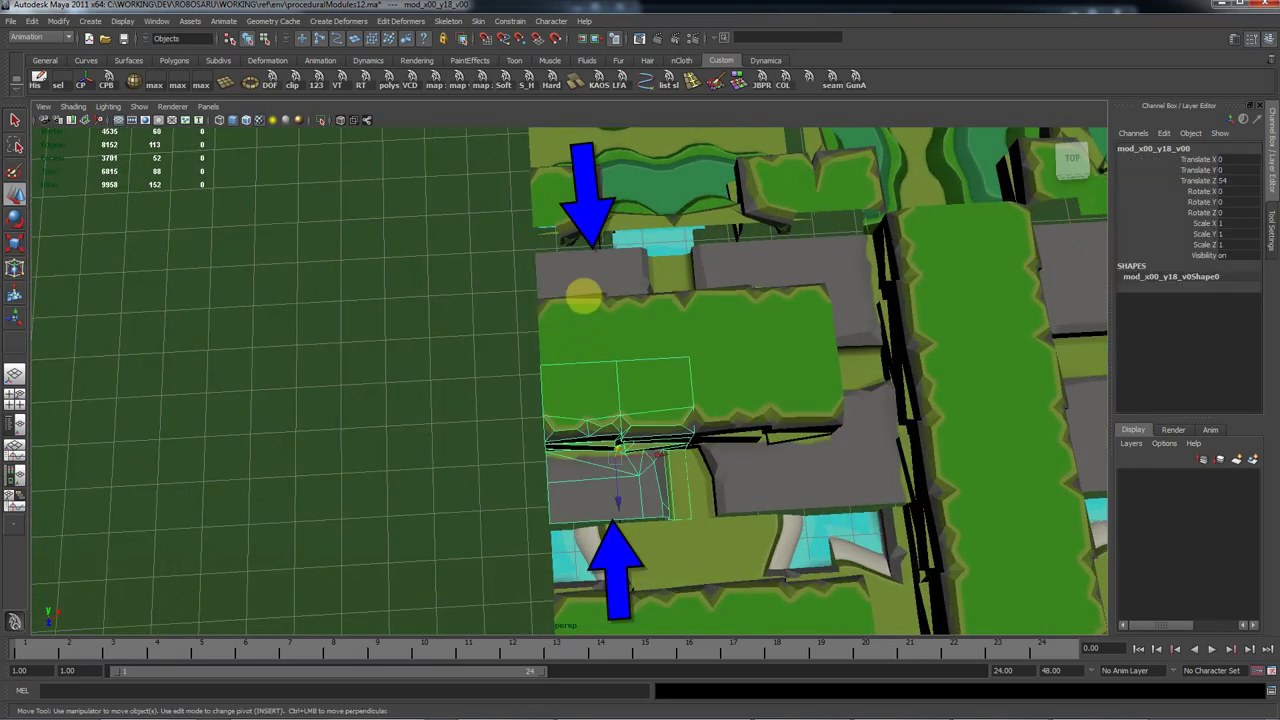
{"action": "left_click", "coordinate": [558, 405]}
{"action": "right_click_drag", "start_coordinate": [556, 402], "coordinate": [490, 382]}
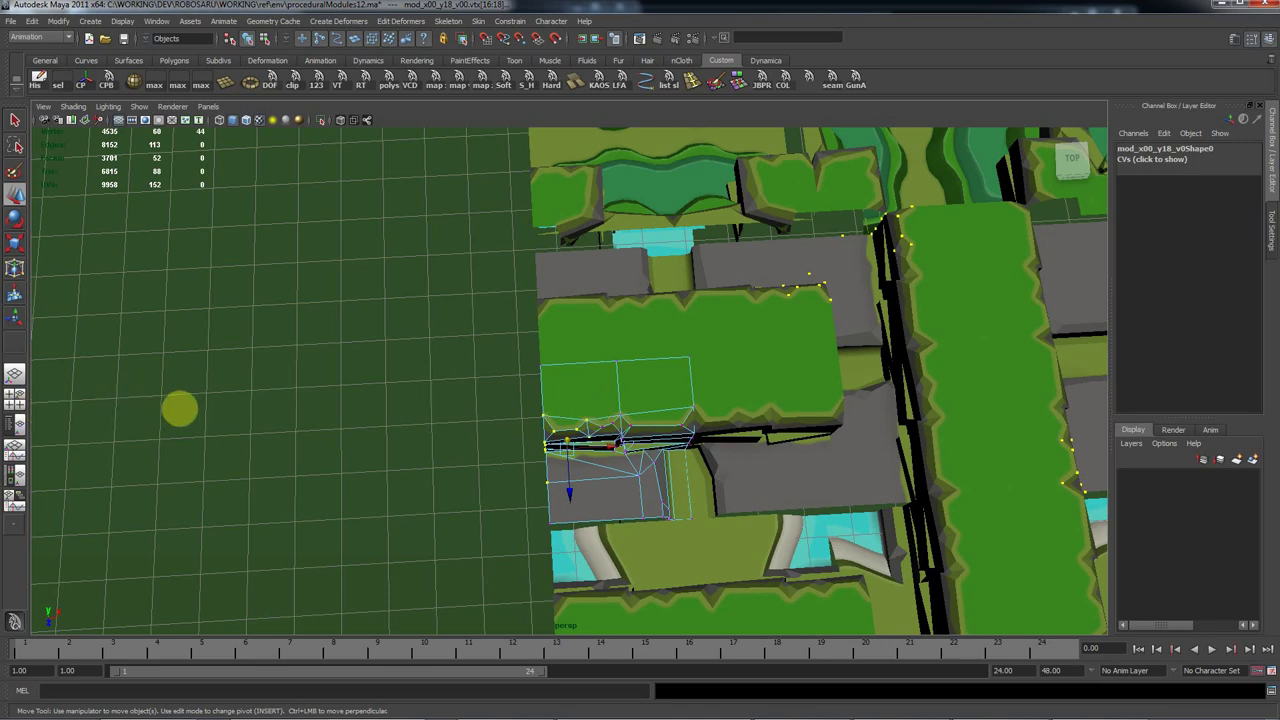
- Clear the vertex selection and delete the sand-rimmed island and pool modules at the edge of the second tile block
{"action": "mouse_move", "coordinate": [835, 489]}
{"action": "right_mouse_down", "text": "alt"}
{"action": "mouse_move", "coordinate": [603, 486]}
{"action": "mouse_move", "coordinate": [509, 463]}
{"action": "mouse_move", "coordinate": [840, 500]}
{"action": "mouse_move", "coordinate": [748, 471]}
{"action": "mouse_move", "coordinate": [708, 474]}
{"action": "mouse_move", "coordinate": [829, 457]}
{"action": "mouse_move", "coordinate": [818, 484]}
{"action": "right_mouse_up", "text": "alt"}
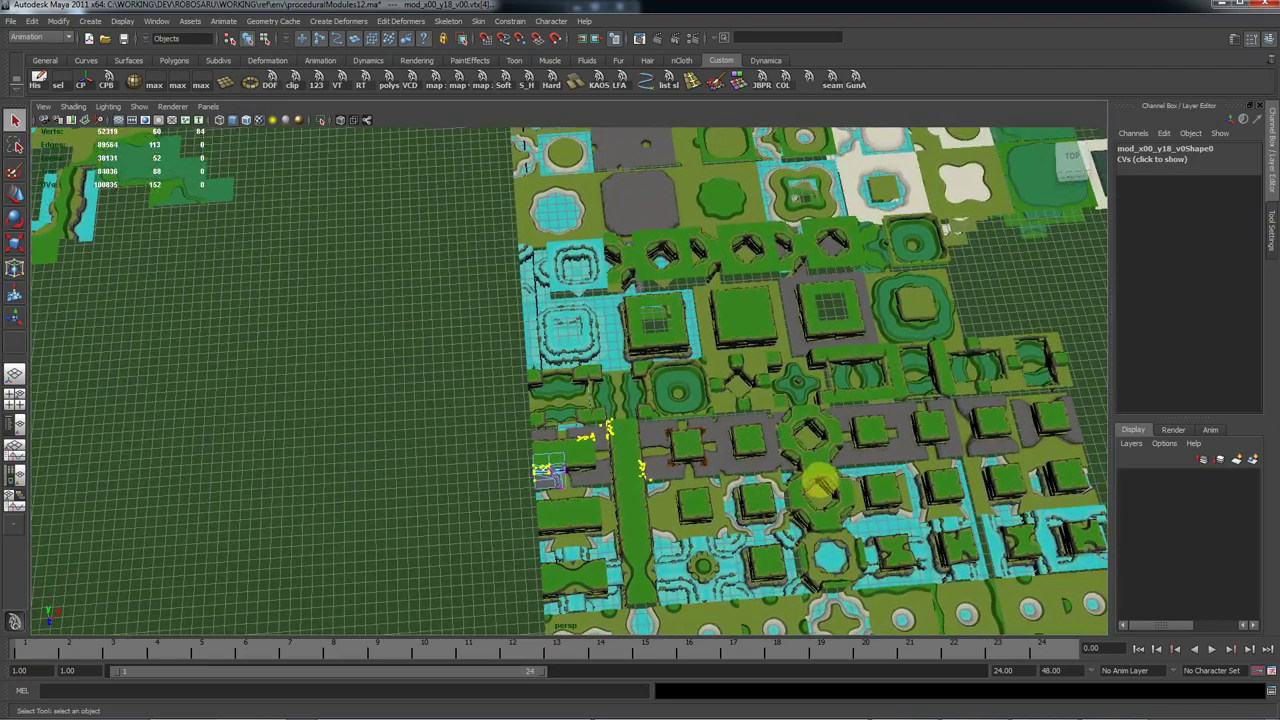
{"action": "middle_click_drag", "start_coordinate": [832, 301], "coordinate": [757, 474], "text": "alt"}
{"action": "left_click", "coordinate": [378, 466]}
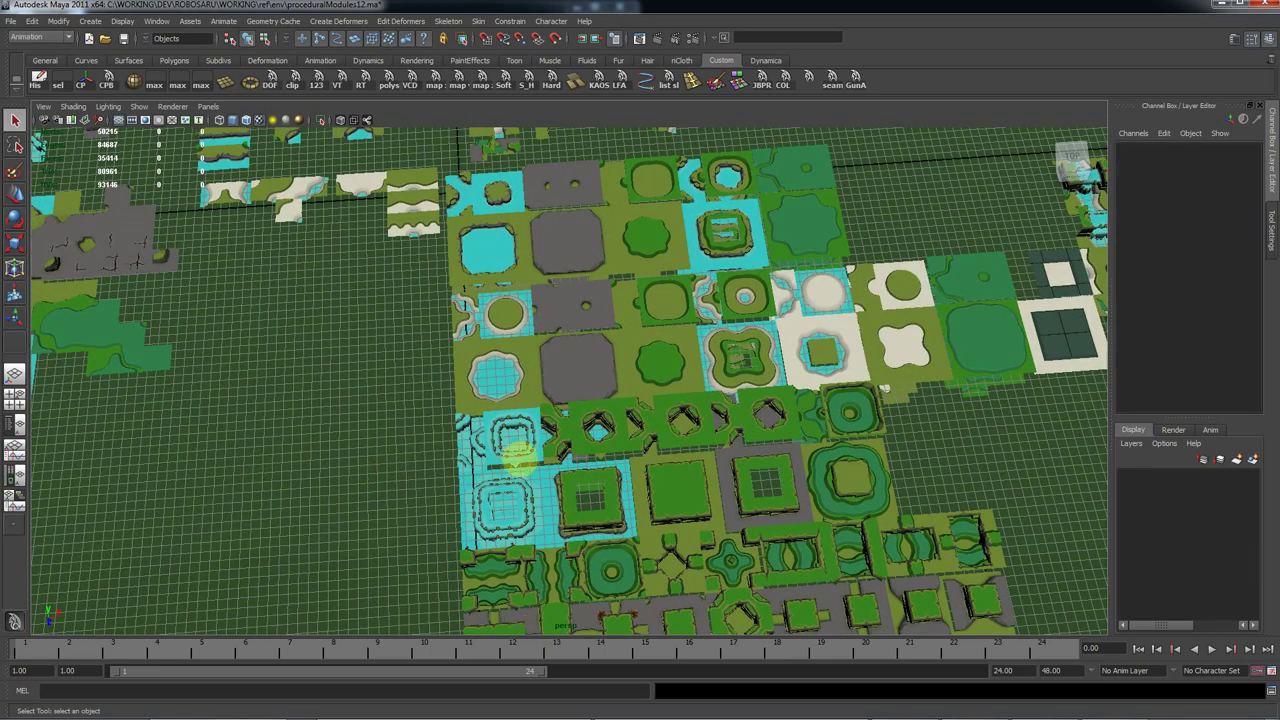
{"action": "middle_click_drag", "start_coordinate": [538, 372], "coordinate": [649, 415], "text": "alt"}
{"action": "right_click_drag", "start_coordinate": [649, 415], "coordinate": [854, 434], "text": "alt"}
{"action": "left_click_drag", "start_coordinate": [854, 434], "coordinate": [803, 469], "text": "alt"}
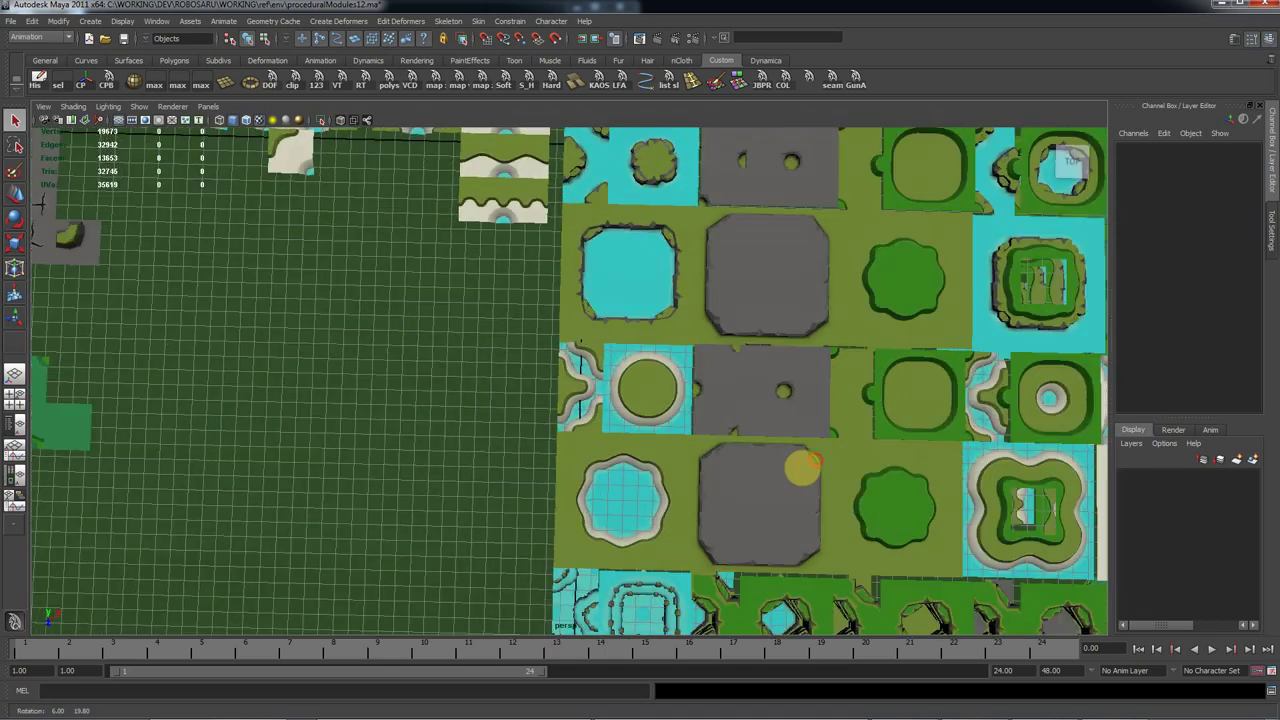
{"action": "right_click_drag", "start_coordinate": [805, 482], "coordinate": [848, 509], "text": "alt"}
{"action": "middle_click_drag", "start_coordinate": [848, 509], "coordinate": [778, 465], "text": "alt"}
{"action": "left_click_drag", "start_coordinate": [778, 465], "coordinate": [795, 471], "text": "alt"}
{"action": "left_click_drag", "start_coordinate": [457, 306], "coordinate": [679, 550]}
{"action": "key", "text": "Delete"}
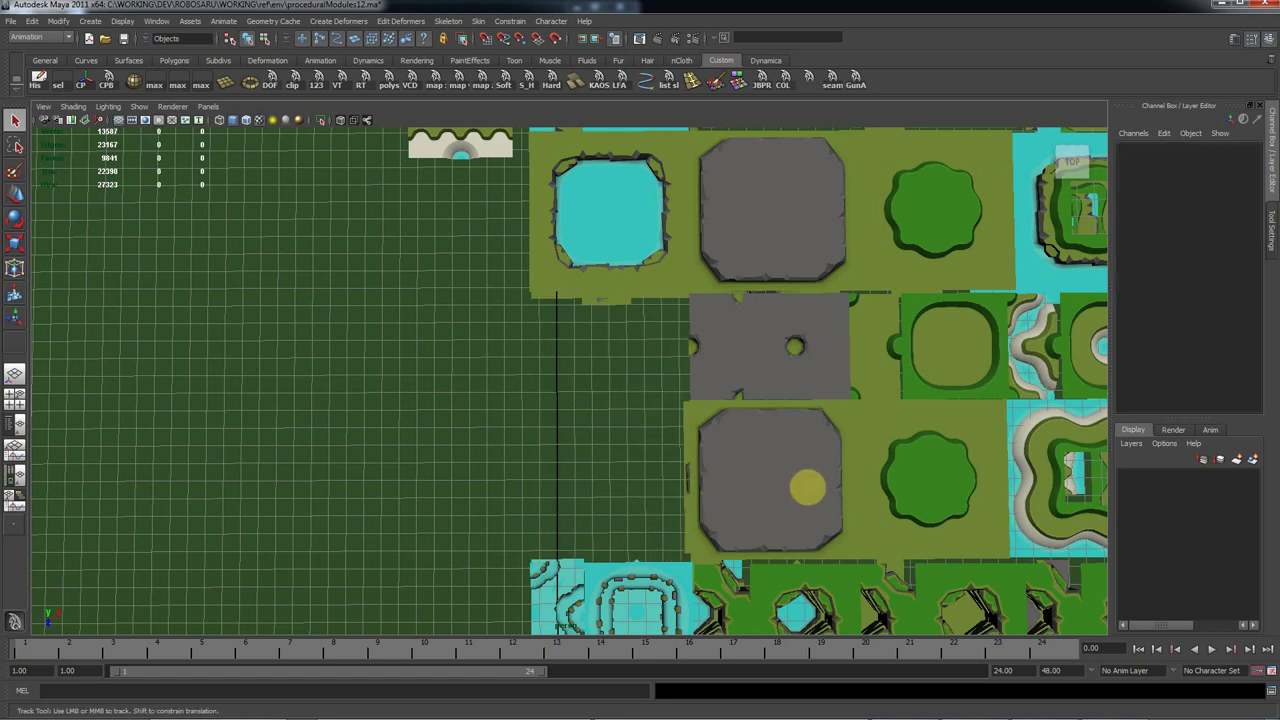
- Load the tiledTools.mel script from the mayaTools folder into the Script Editor
{"action": "left_click_drag", "start_coordinate": [808, 485], "coordinate": [749, 429], "text": "alt"}
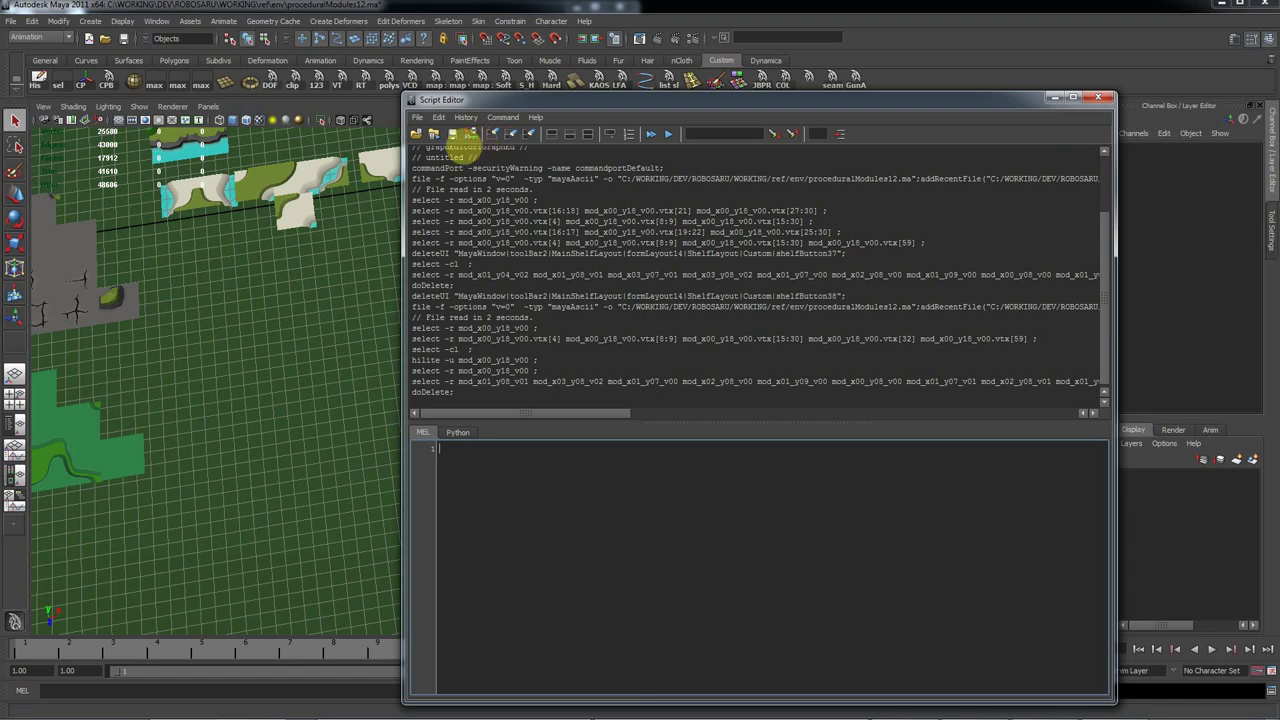
{"action": "left_click", "coordinate": [419, 135]}
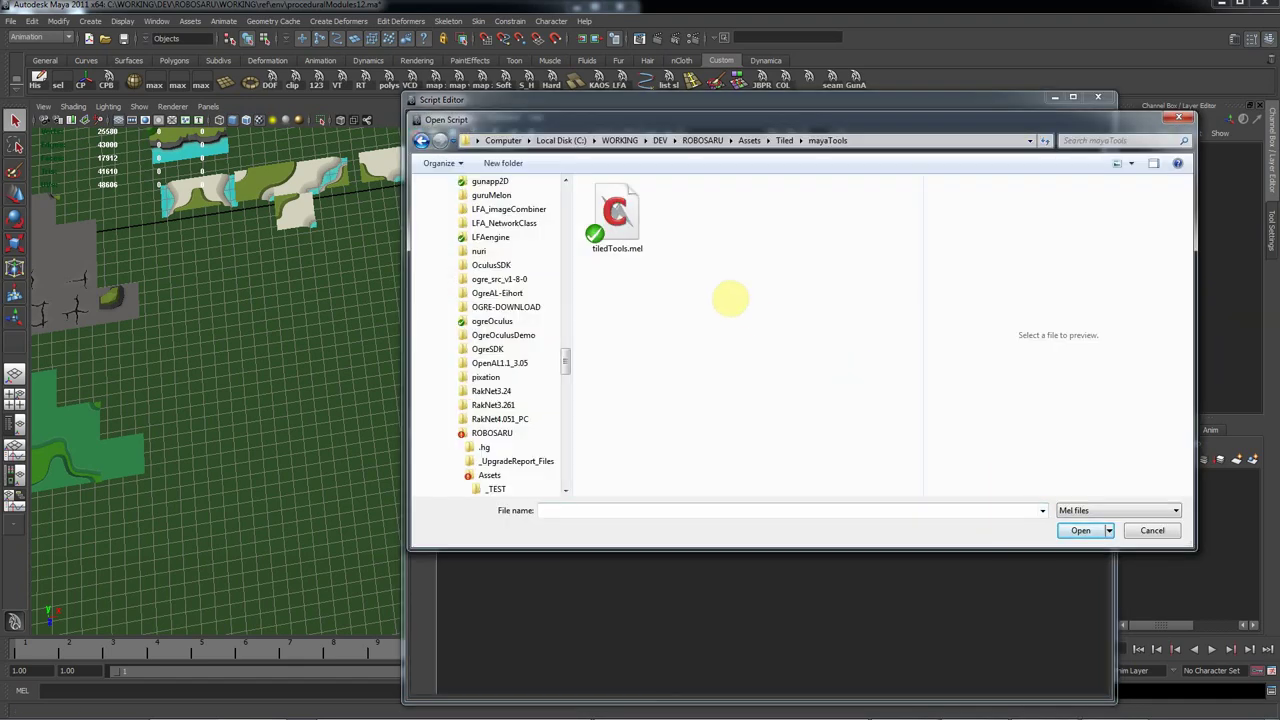
{"action": "left_click", "coordinate": [617, 210]}
{"action": "left_click", "coordinate": [1082, 528]}
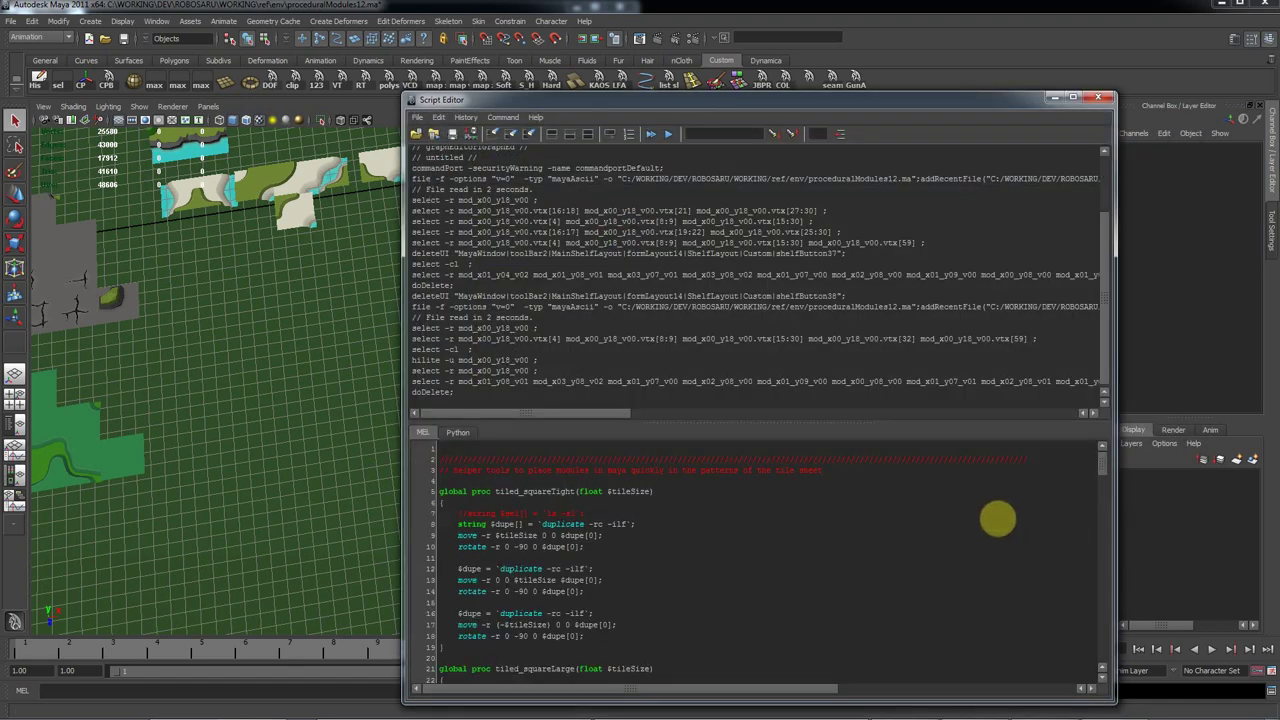
- Go to the tiledTools call at the end of the script and point out its tile size value of 3
{"action": "left_click_drag", "start_coordinate": [1104, 477], "coordinate": [1120, 669]}
{"action": "mouse_move", "coordinate": [678, 631]}
{"action": "left_mouse_down"}
{"action": "mouse_move", "coordinate": [432, 632]}
{"action": "mouse_move", "coordinate": [500, 634]}
{"action": "left_mouse_up"}
{"action": "left_click", "coordinate": [490, 632]}
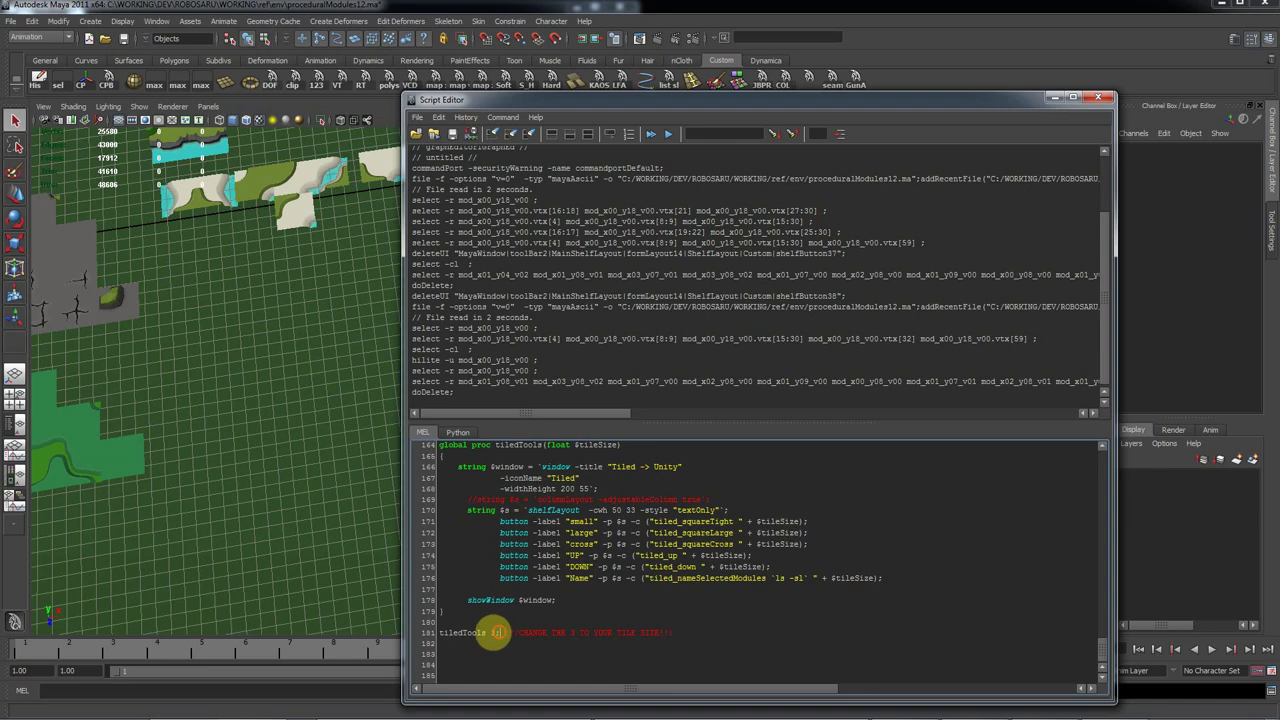
{"action": "middle_click_drag", "start_coordinate": [321, 326], "coordinate": [295, 443], "text": "alt"}
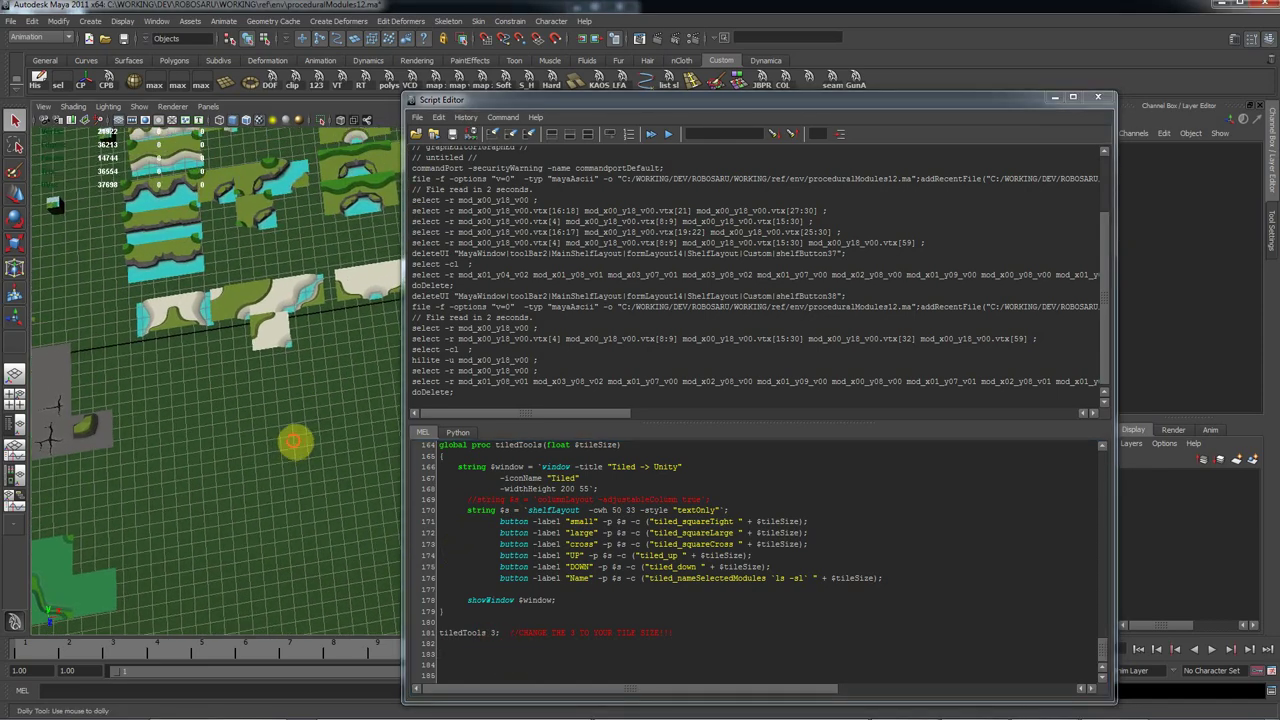
{"action": "right_click_drag", "start_coordinate": [313, 446], "coordinate": [254, 376], "text": "alt"}
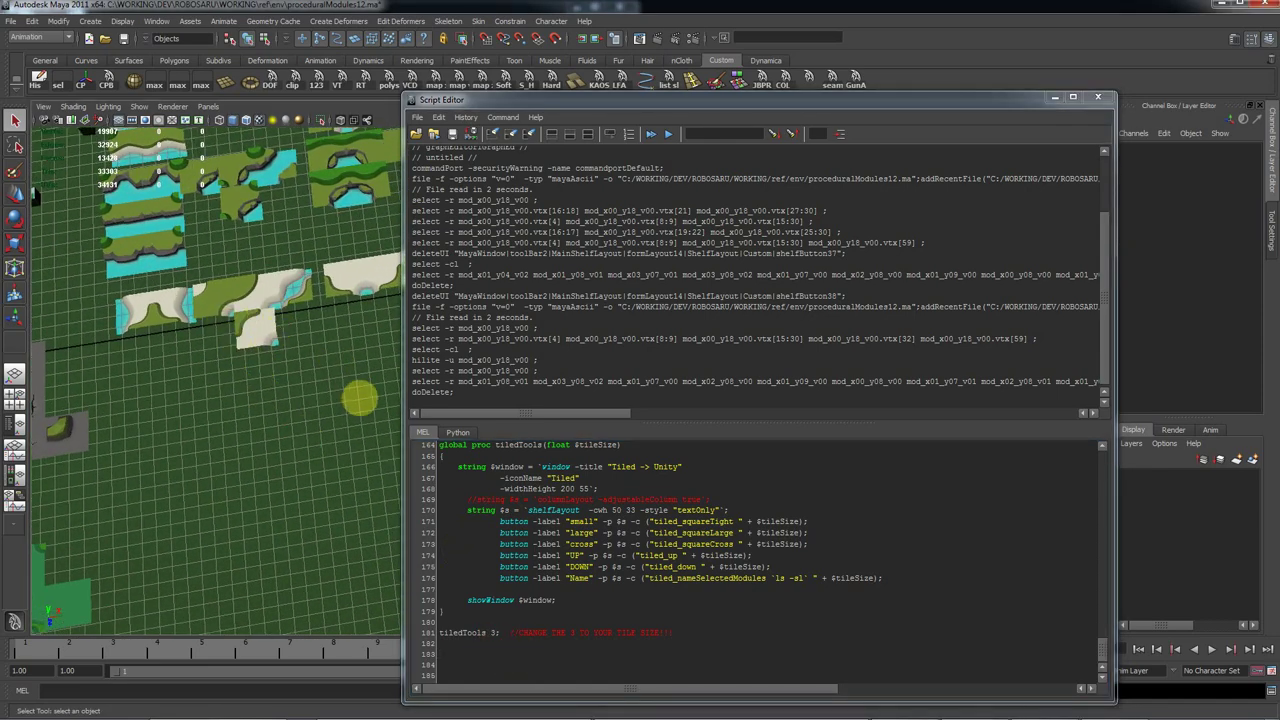
{"action": "middle_click_drag", "start_coordinate": [360, 398], "coordinate": [206, 408], "text": "alt"}
{"action": "left_click", "coordinate": [278, 354]}
{"action": "left_click", "coordinate": [299, 413]}
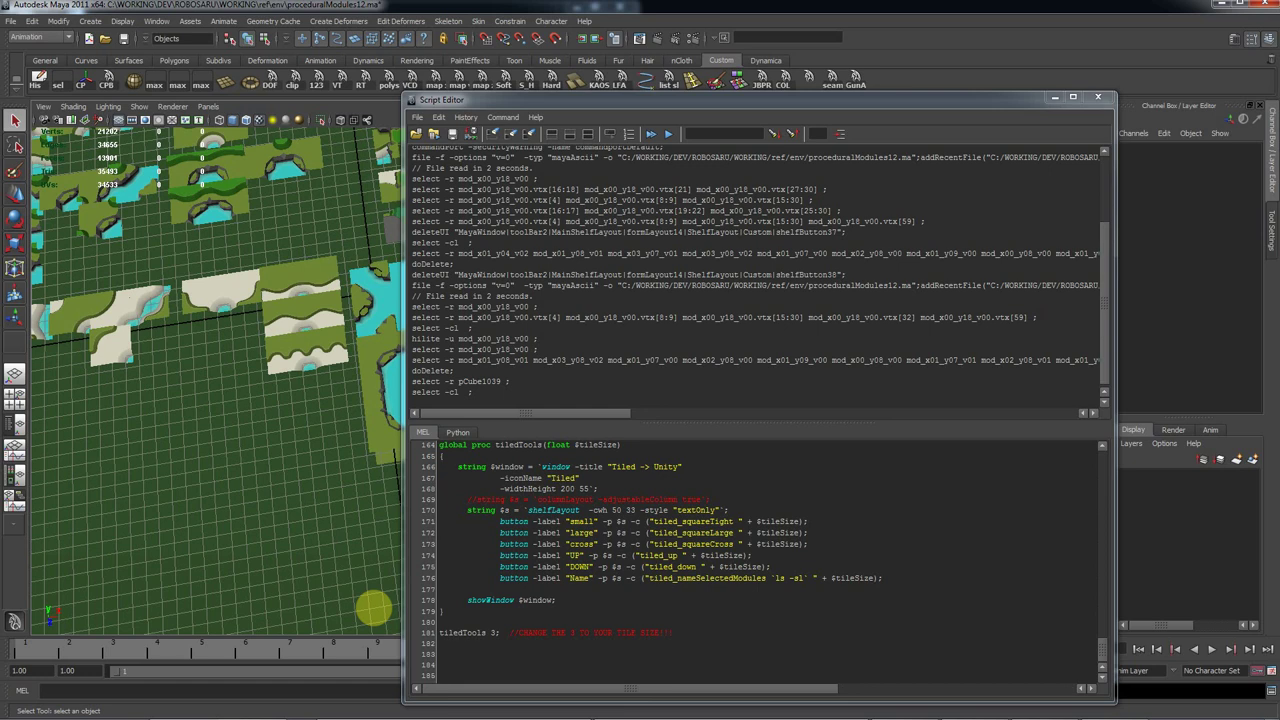
- Add the entire tiledTools script to the Custom shelf as a reusable shelf script and close the Script Editor
{"action": "left_click", "coordinate": [592, 599]}
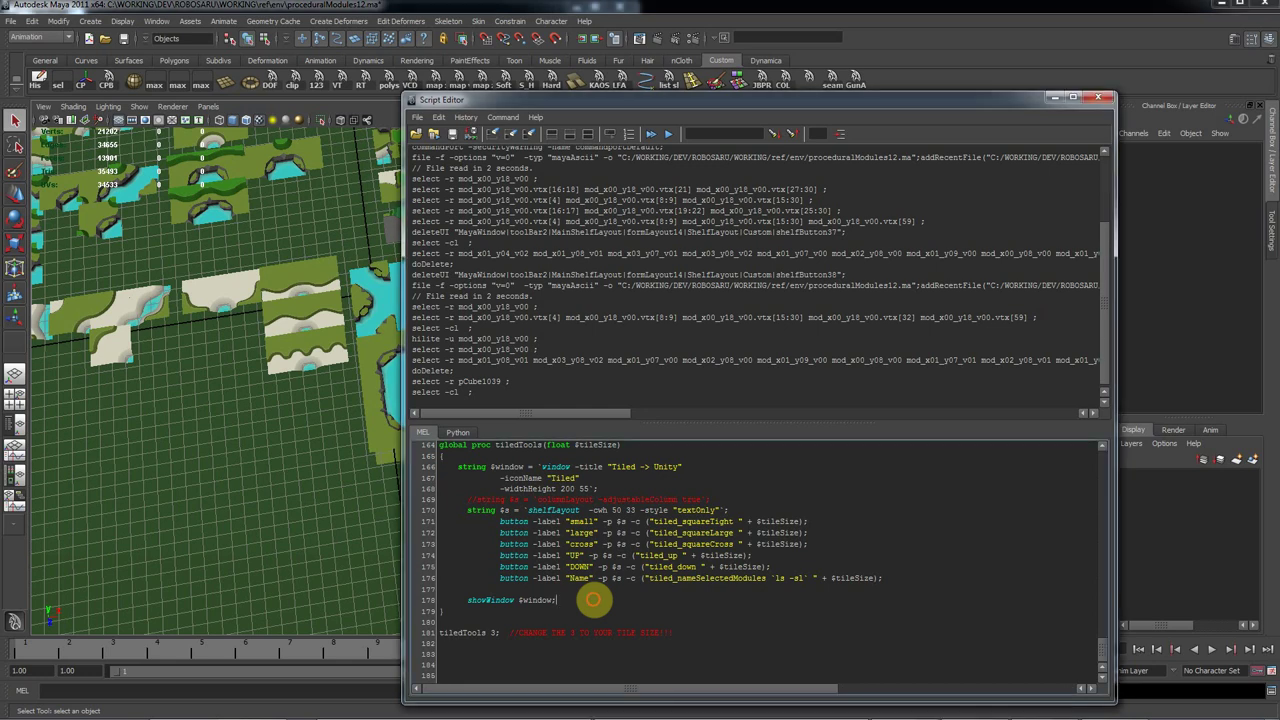
{"action": "key", "text": "ctrl+a"}
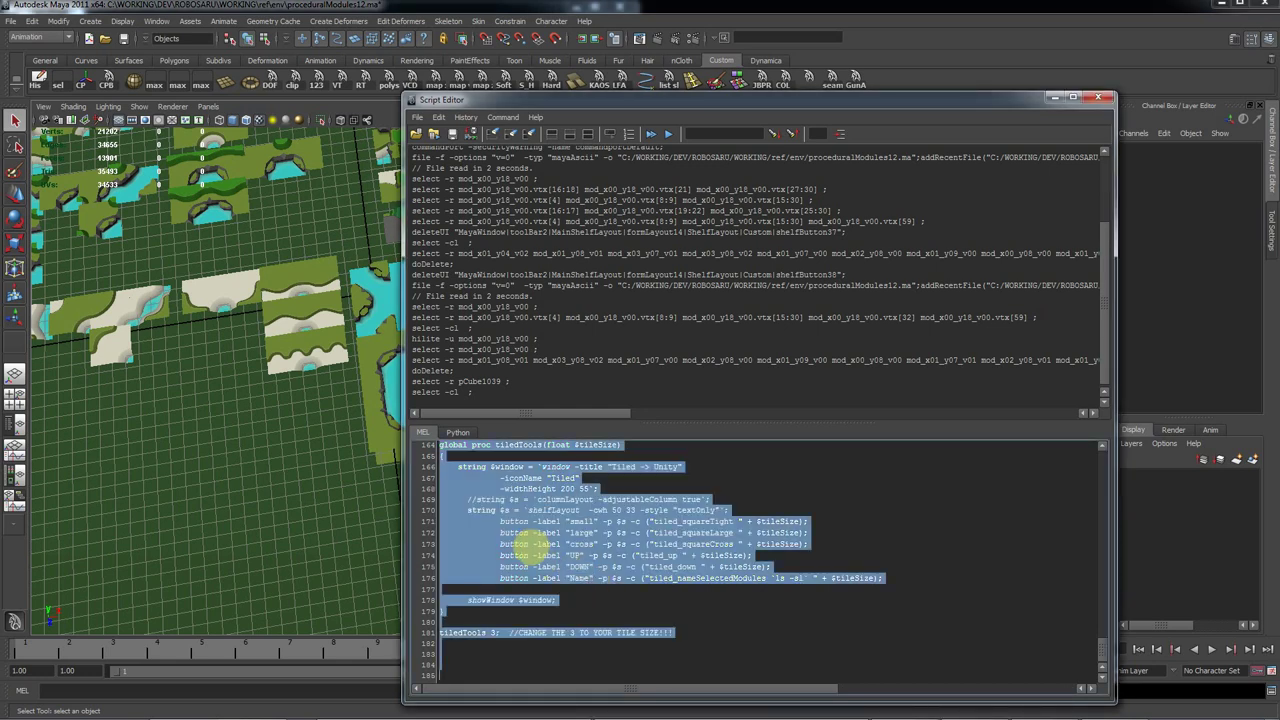
{"action": "left_click_drag", "start_coordinate": [777, 101], "coordinate": [777, 123]}
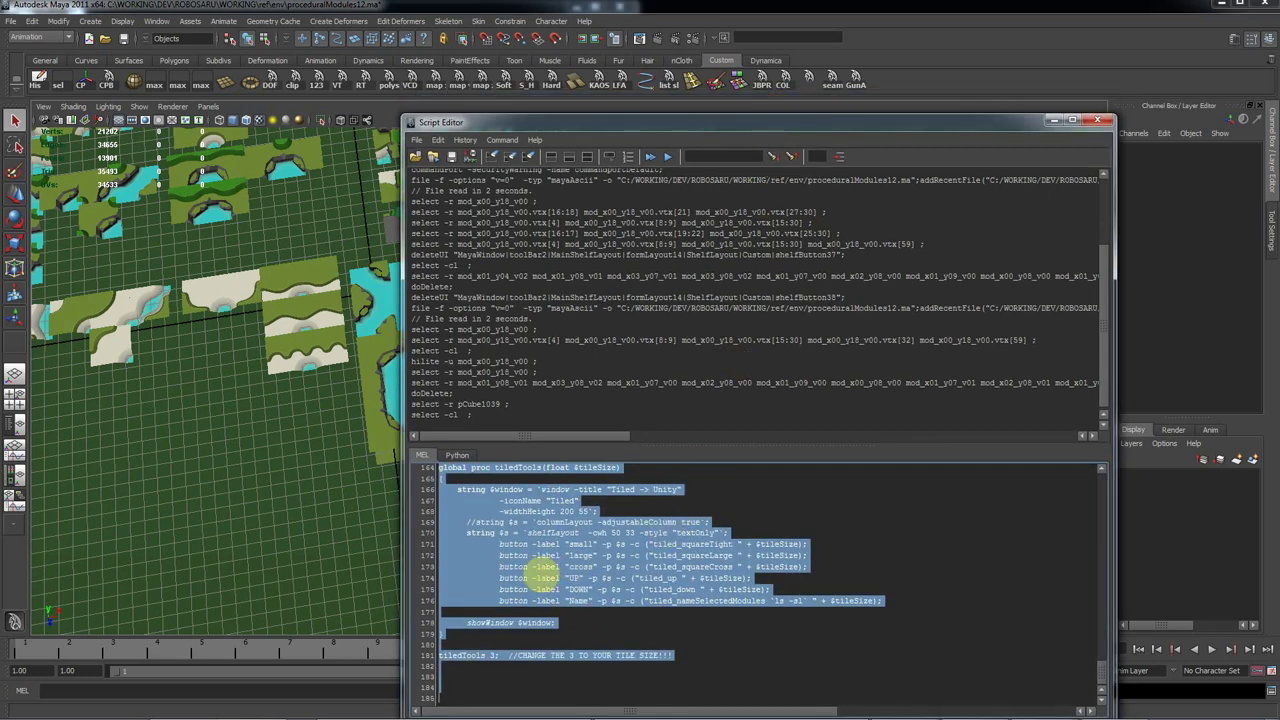
{"action": "left_click_drag", "start_coordinate": [541, 572], "coordinate": [893, 88]}
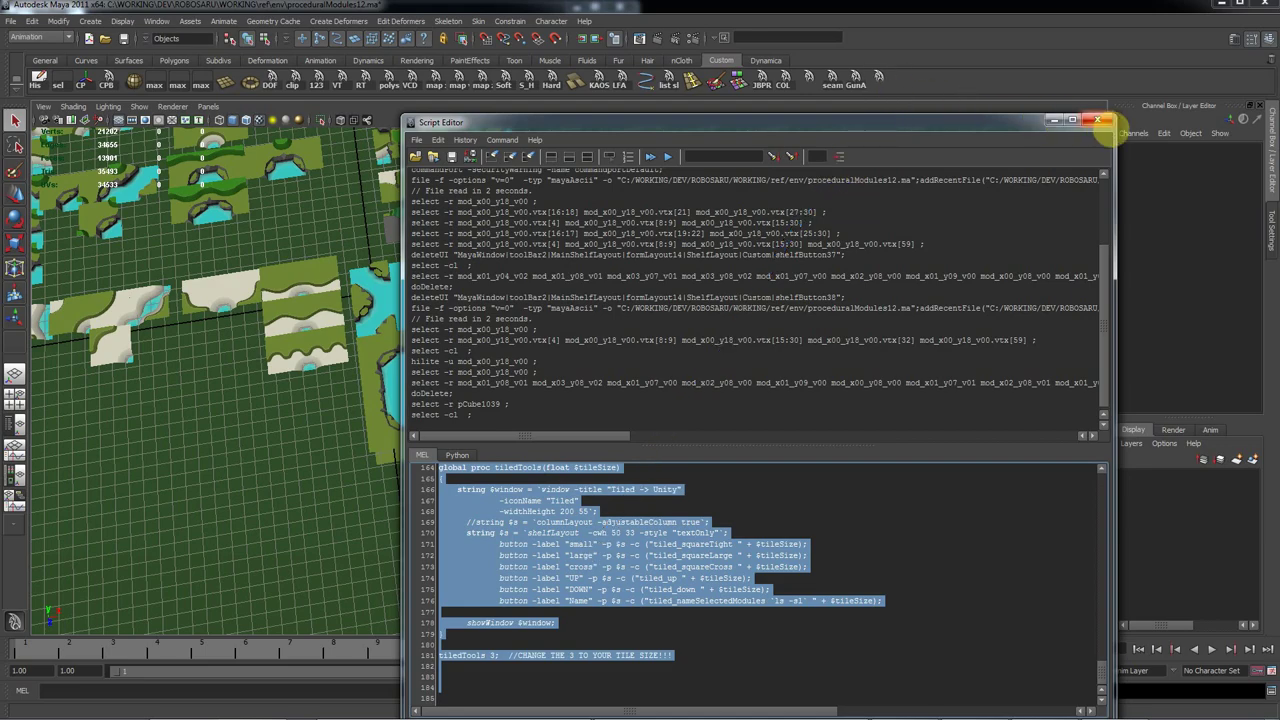
{"action": "left_click", "coordinate": [1098, 121]}
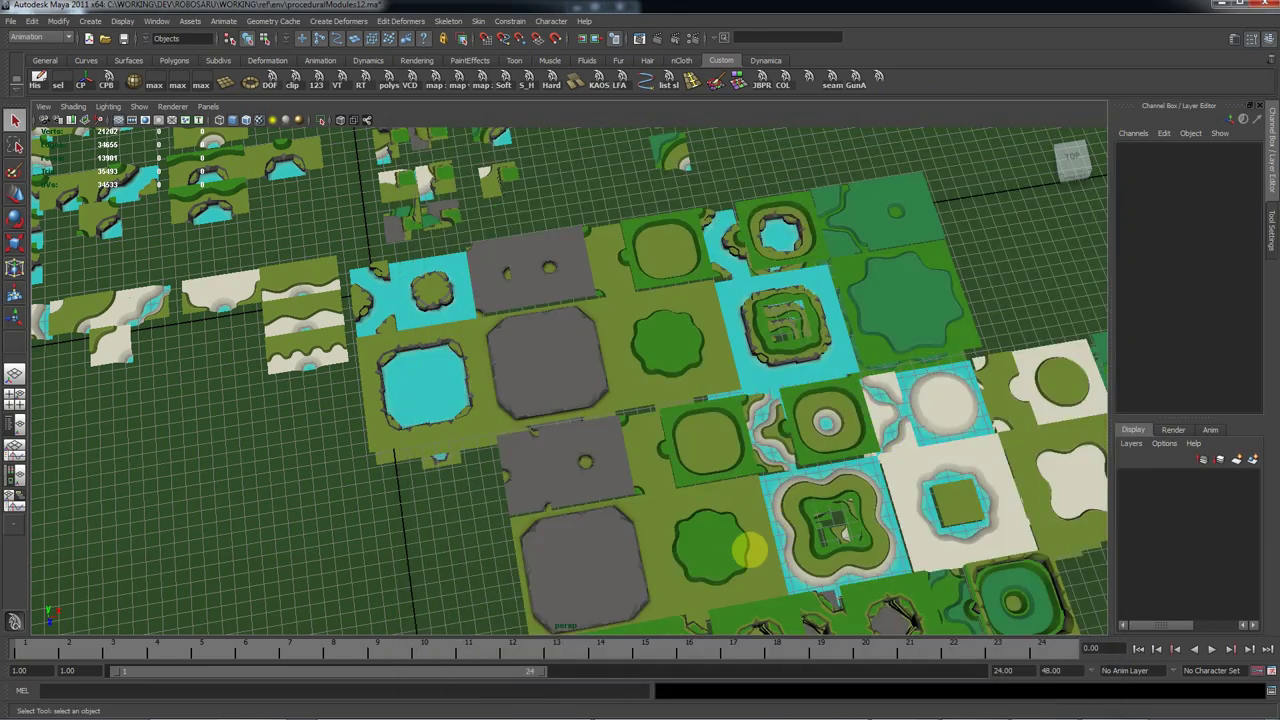
- Copy the L-shaped run of grass shoreline modules from the example terrain and move it to the empty grid beside the tile blocks
{"action": "right_click_drag", "start_coordinate": [765, 490], "coordinate": [43, 458], "text": "alt"}
{"action": "middle_click_drag", "start_coordinate": [283, 367], "coordinate": [705, 570], "text": "alt"}
{"action": "right_click_drag", "start_coordinate": [705, 570], "coordinate": [880, 545], "text": "alt"}
{"action": "left_click", "coordinate": [725, 400]}
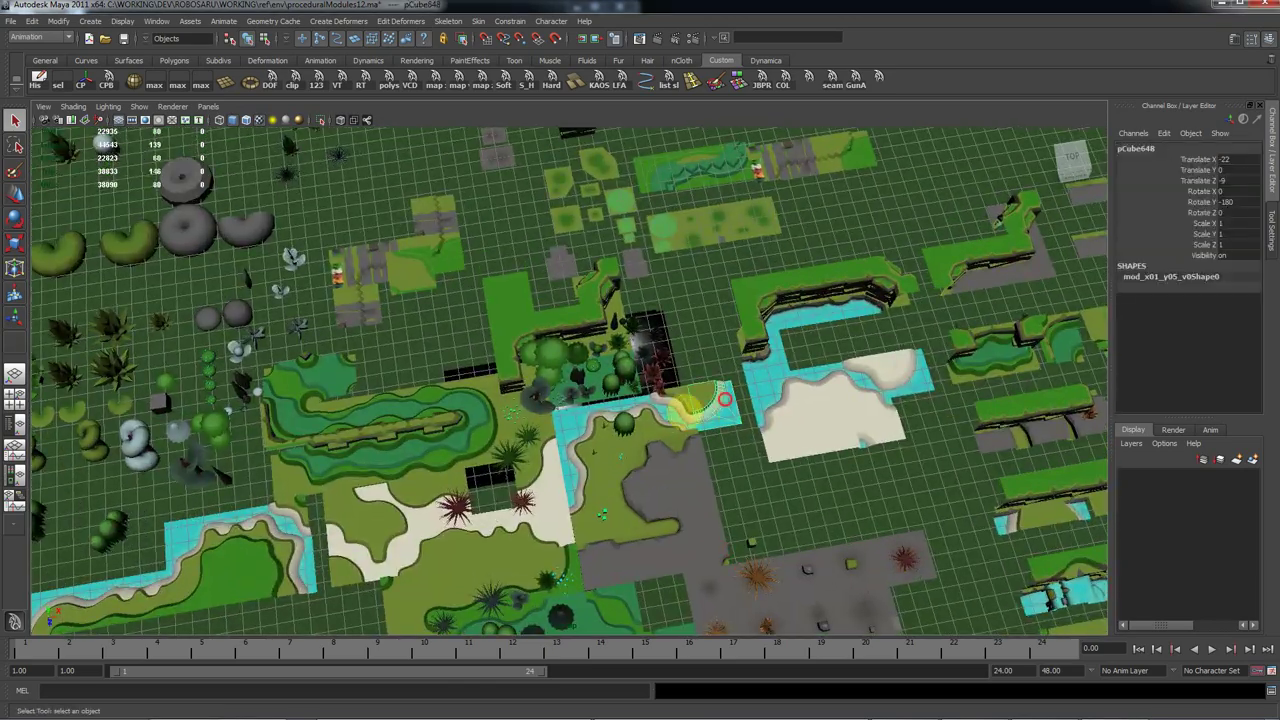
{"action": "left_click", "coordinate": [590, 418]}
{"action": "middle_click_drag", "start_coordinate": [834, 529], "coordinate": [538, 204], "text": "alt"}
{"action": "right_click_drag", "start_coordinate": [685, 315], "coordinate": [427, 298], "text": "alt"}
{"action": "key", "text": "w"}
{"action": "left_click_drag", "start_coordinate": [443, 335], "coordinate": [550, 612]}
{"action": "middle_click_drag", "start_coordinate": [669, 612], "coordinate": [517, 369], "text": "alt"}
{"action": "left_click_drag", "start_coordinate": [380, 334], "coordinate": [700, 429]}
{"action": "right_click_drag", "start_coordinate": [700, 429], "coordinate": [840, 420], "text": "alt"}
- Launch the tiledTools window and build a small square from the water-and-grass corner module snapped to X 3, Z 15
{"action": "left_click", "coordinate": [884, 76]}
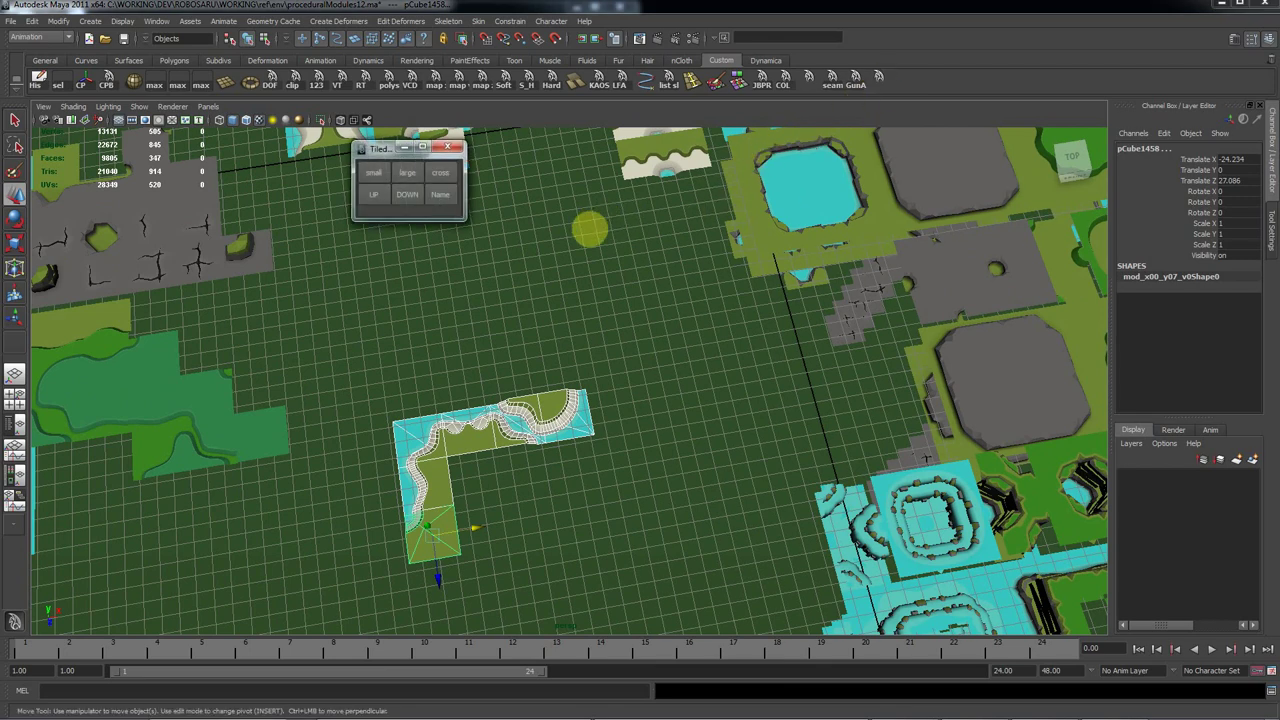
{"action": "left_click_drag", "start_coordinate": [379, 148], "coordinate": [446, 215]}
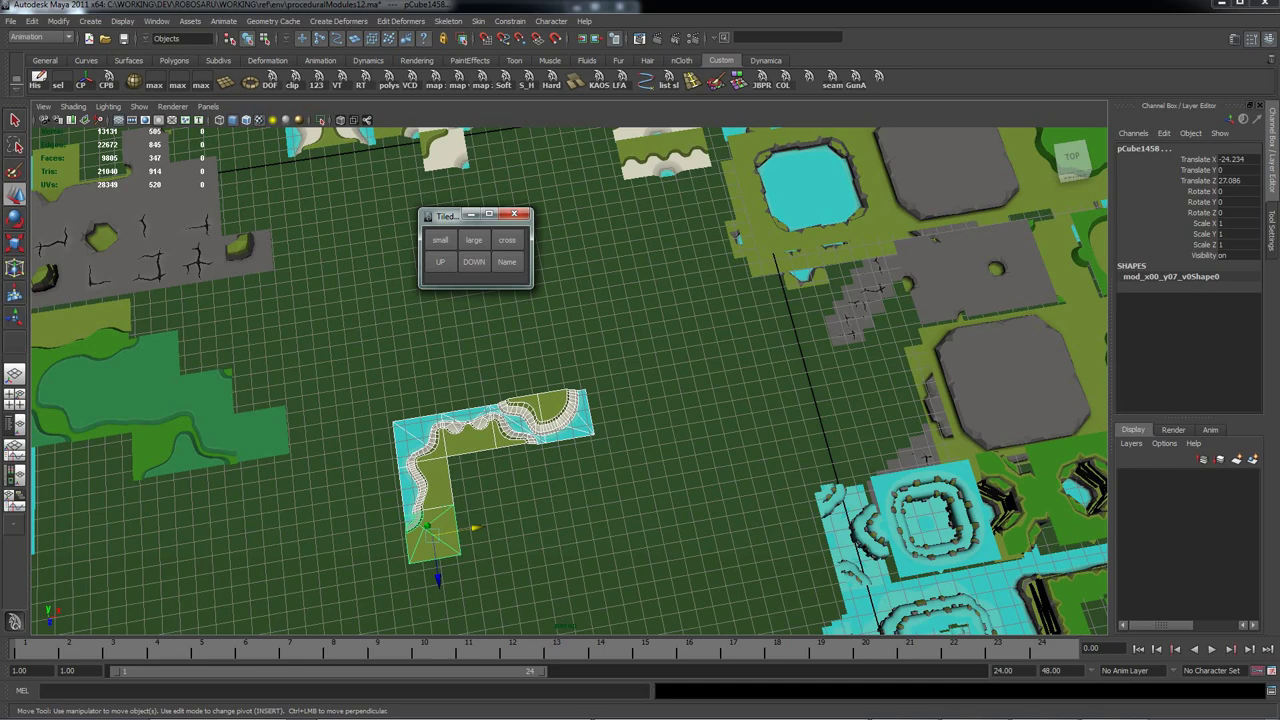
{"action": "left_click", "coordinate": [421, 439]}
{"action": "left_click_drag", "start_coordinate": [421, 439], "coordinate": [636, 342]}
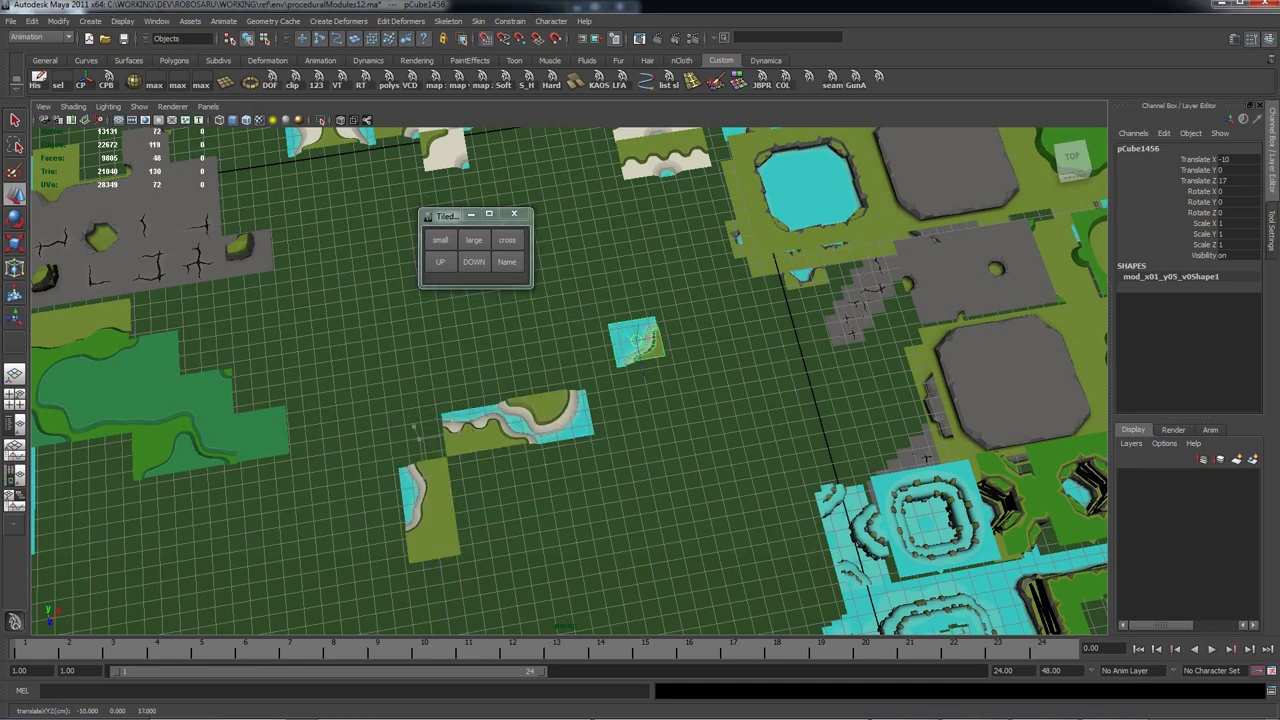
{"action": "middle_click_drag", "start_coordinate": [636, 342], "coordinate": [579, 354], "text": "alt"}
{"action": "right_click_drag", "start_coordinate": [579, 354], "coordinate": [600, 356], "text": "alt"}
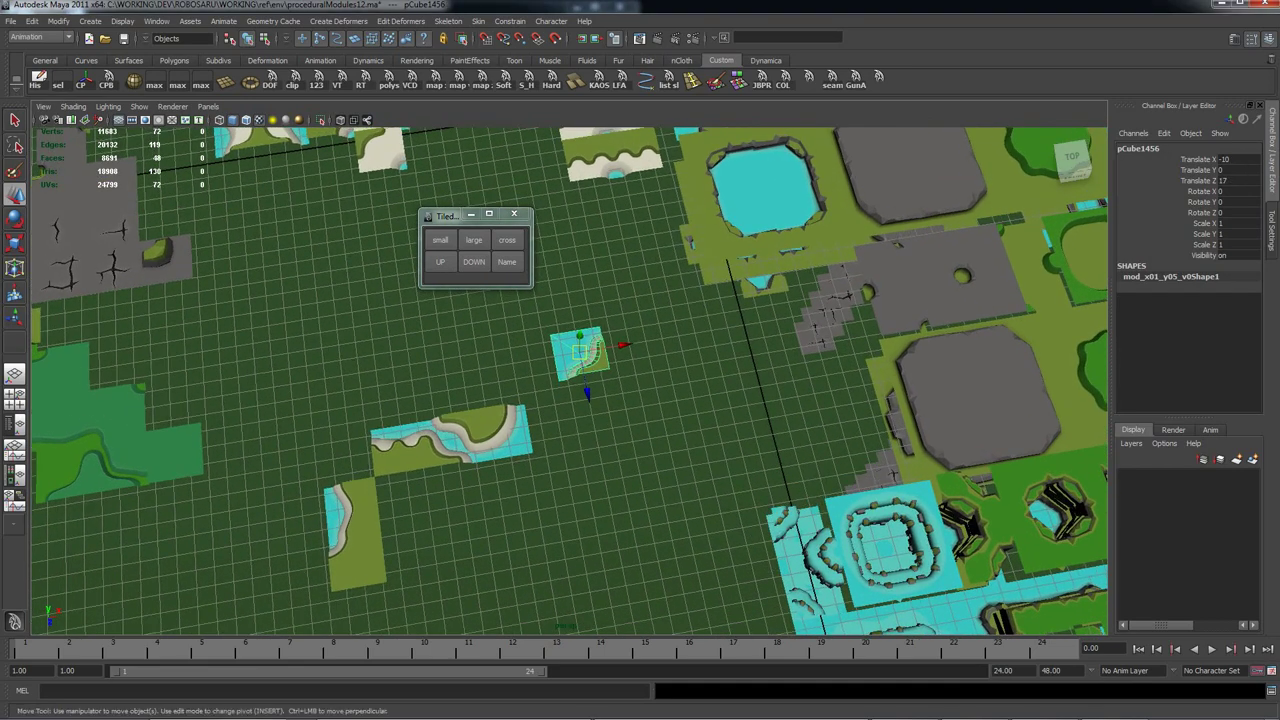
{"action": "left_click_drag", "start_coordinate": [600, 356], "coordinate": [588, 392], "text": "alt"}
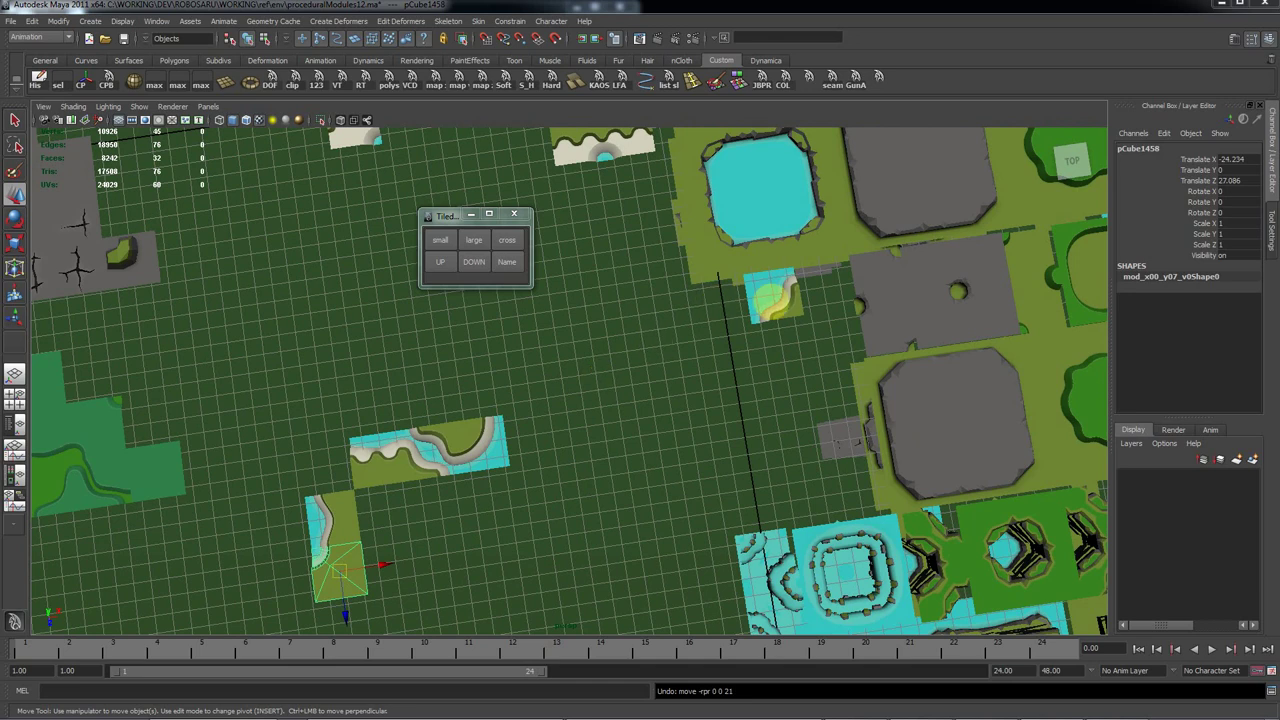
{"action": "left_click", "coordinate": [772, 301]}
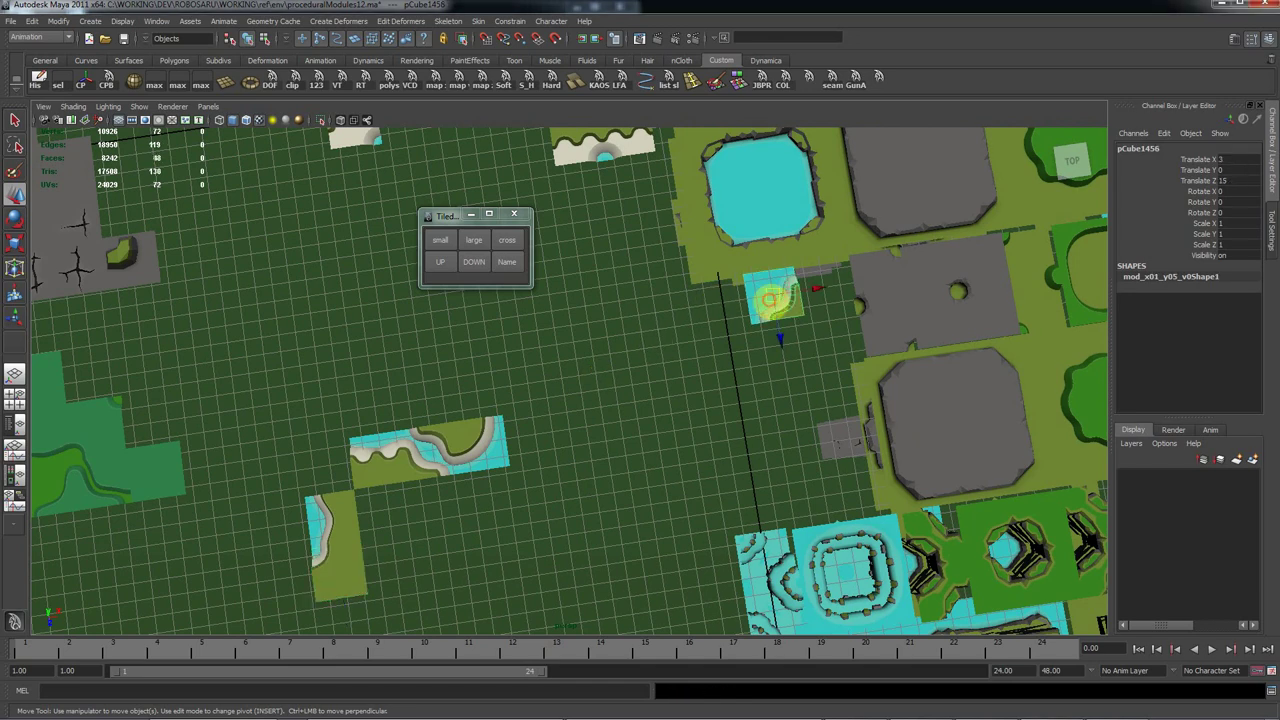
{"action": "left_click", "coordinate": [439, 241]}
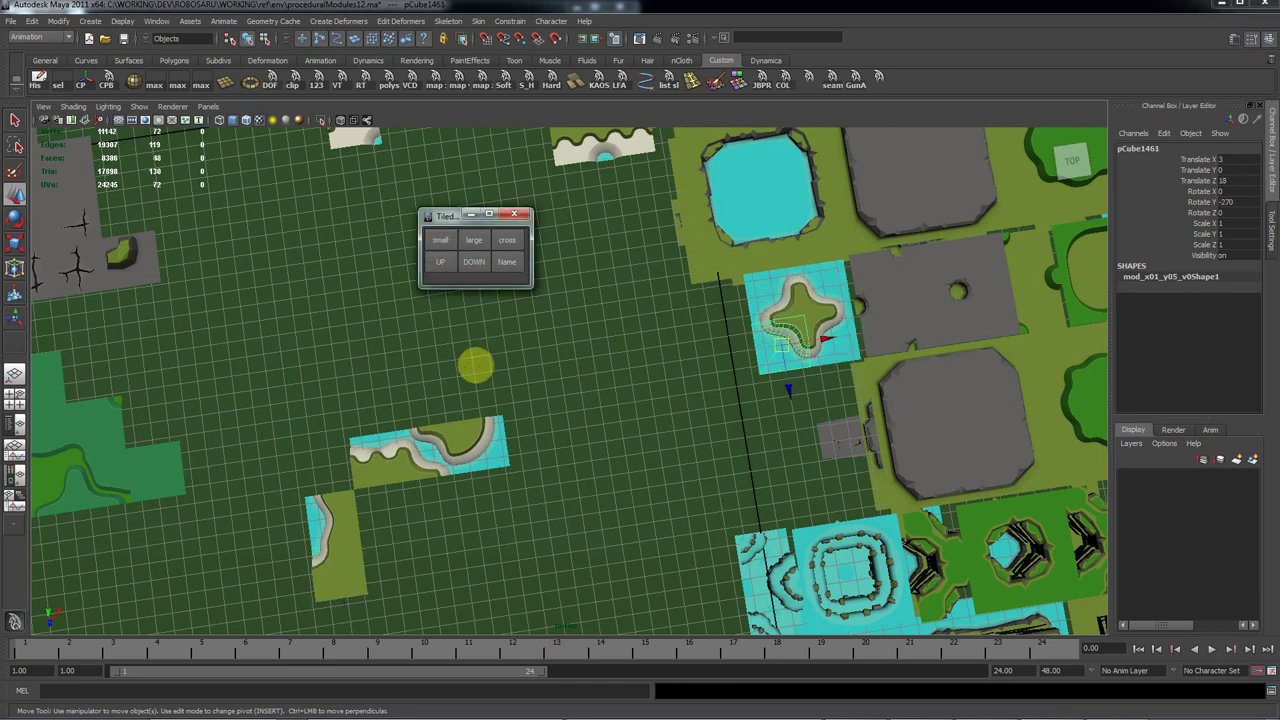
- Snap the grass inner-corner module to X 0, Z 21, rotate it 180 degrees and replicate it as a large square
{"action": "left_click", "coordinate": [348, 584]}
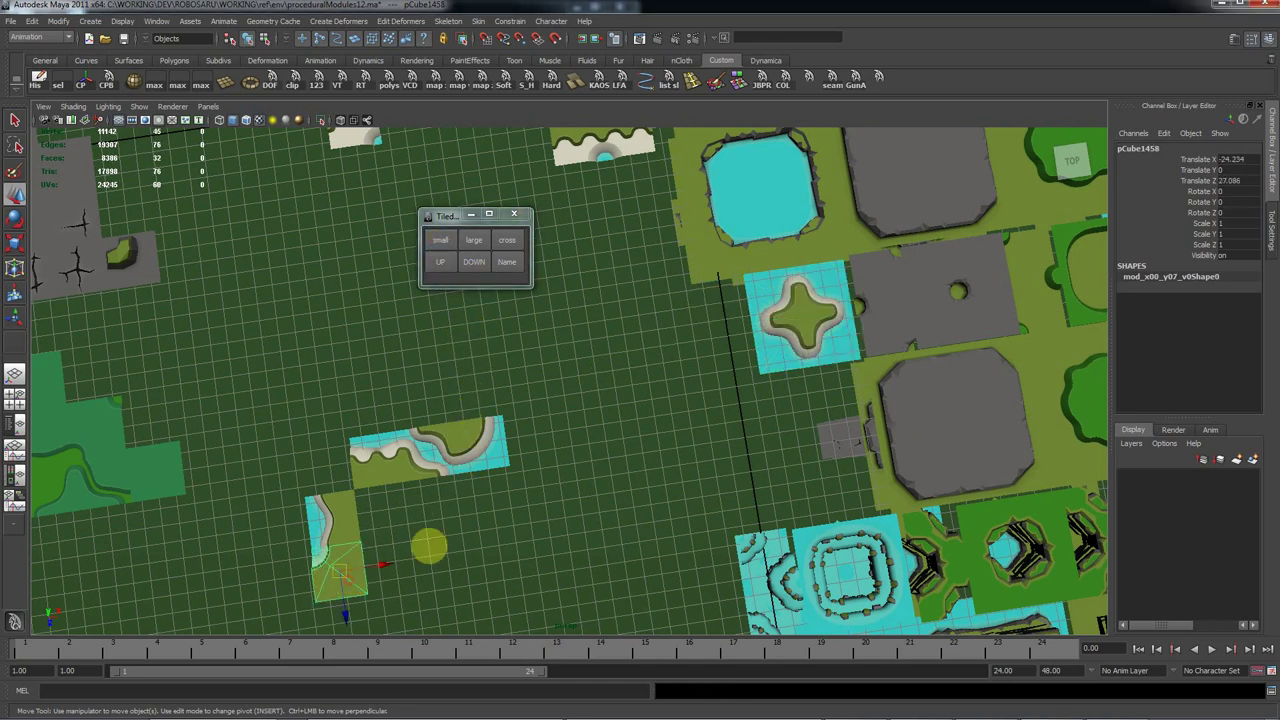
{"action": "key", "text": "x"}
{"action": "middle_click_drag", "start_coordinate": [685, 432], "coordinate": [737, 406]}
{"action": "key", "text": "e"}
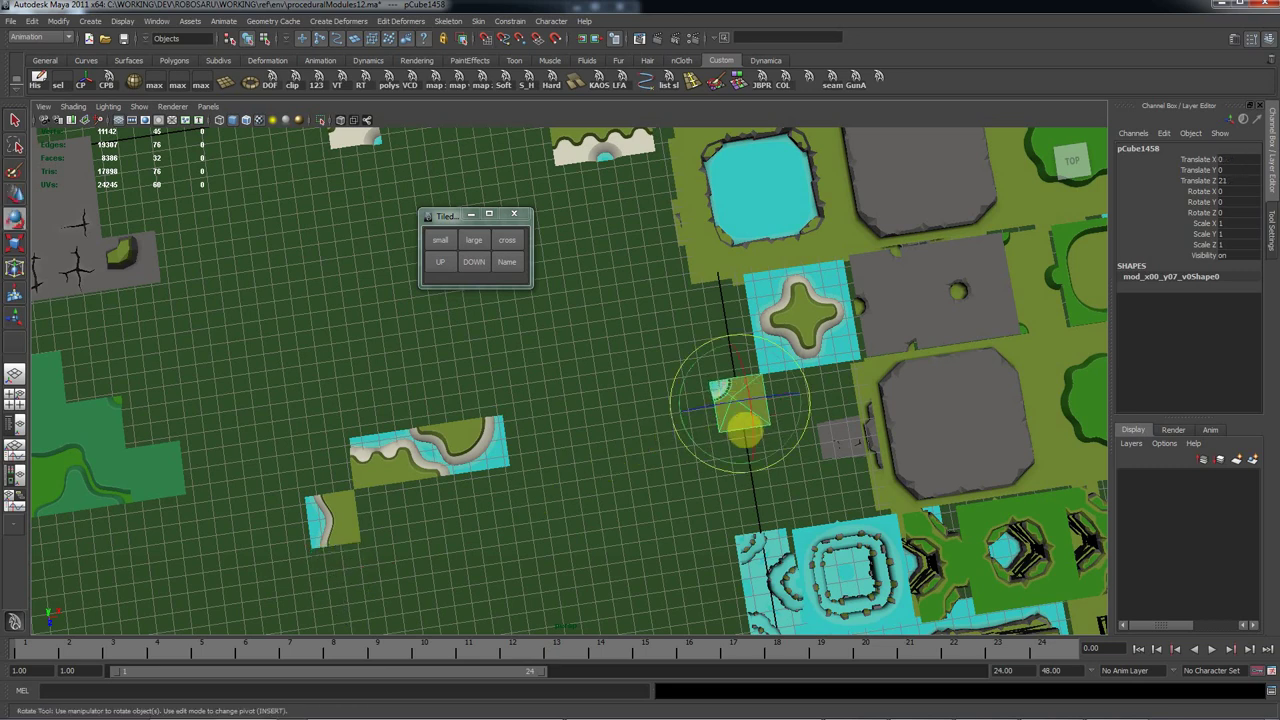
{"action": "left_click_drag", "start_coordinate": [731, 462], "coordinate": [551, 400]}
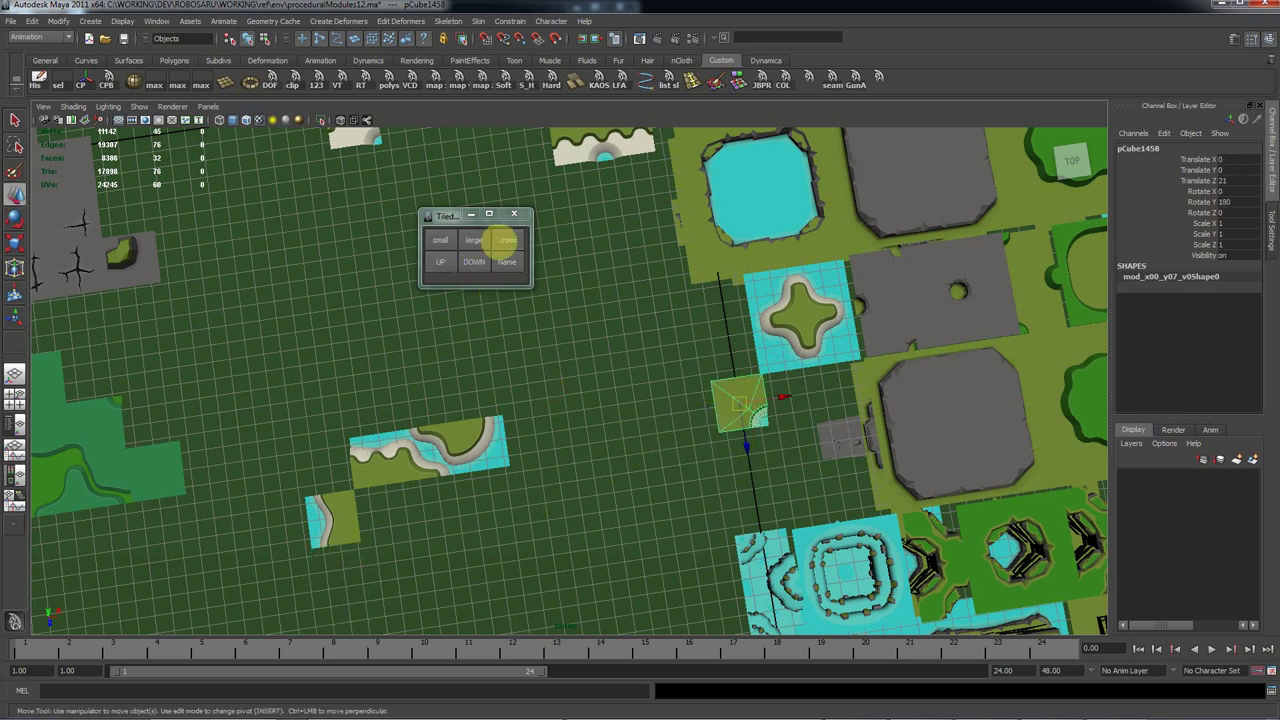
{"action": "left_click", "coordinate": [476, 240]}
- Rotate the wavy shoreline edge module 180 degrees, snap it between the large square's corners and replicate it around all four sides
{"action": "left_click", "coordinate": [378, 461]}
{"action": "key", "text": "e"}
{"action": "left_click_drag", "start_coordinate": [443, 405], "coordinate": [457, 351]}
{"action": "key", "text": "w"}
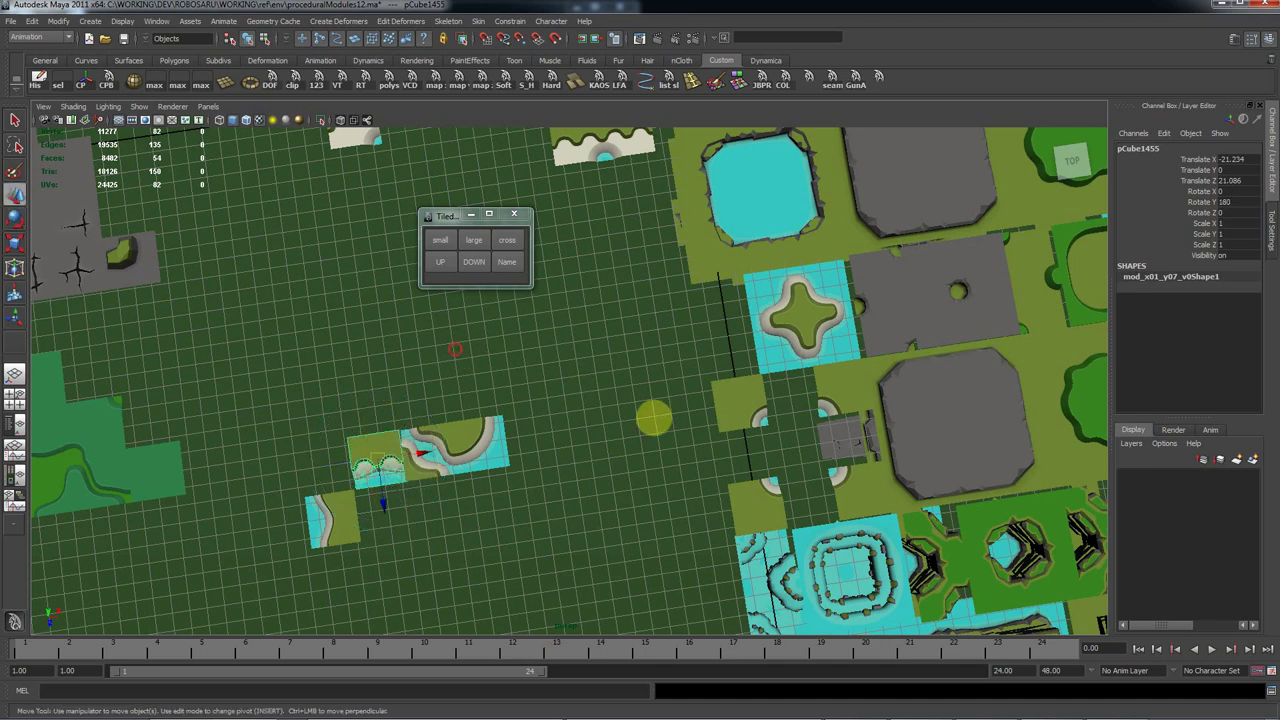
{"action": "key", "text": "x"}
{"action": "middle_click_drag", "start_coordinate": [682, 414], "coordinate": [792, 398]}
{"action": "left_click", "coordinate": [466, 245]}
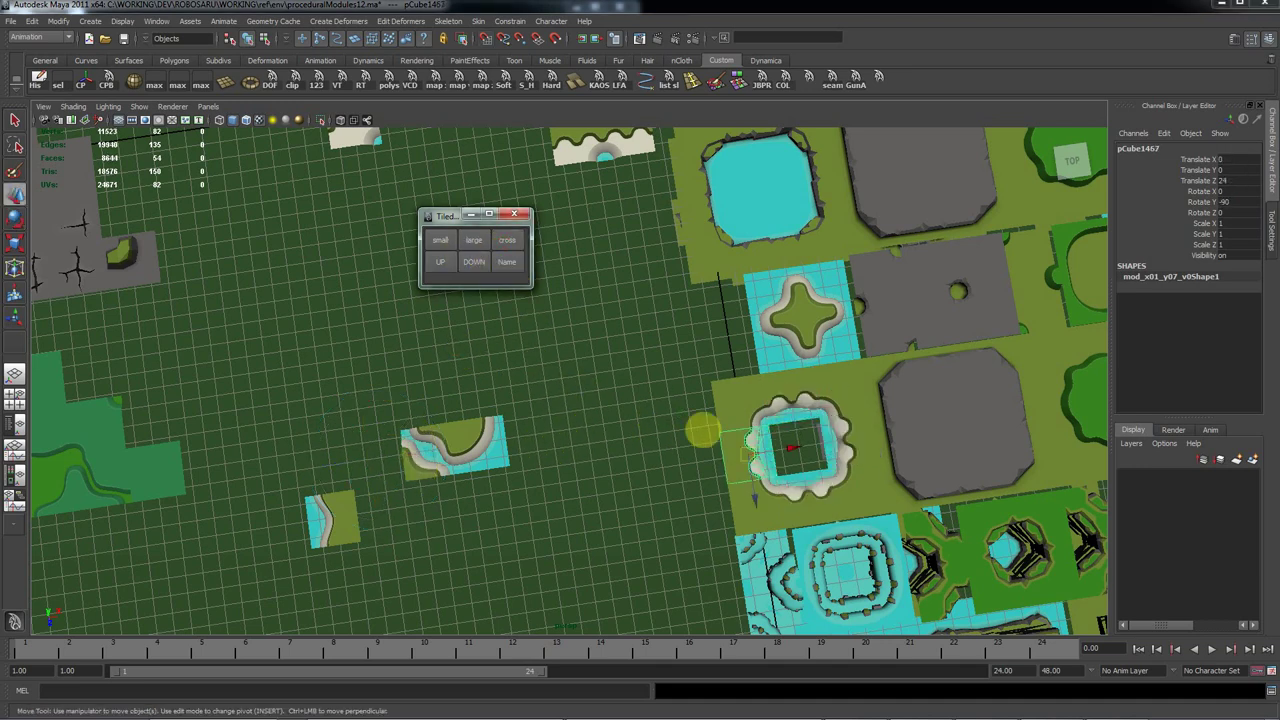
- Check two edge copies of the large square and select the inner corner's vertices to show that the copies are instances
{"action": "left_click", "coordinate": [765, 432]}
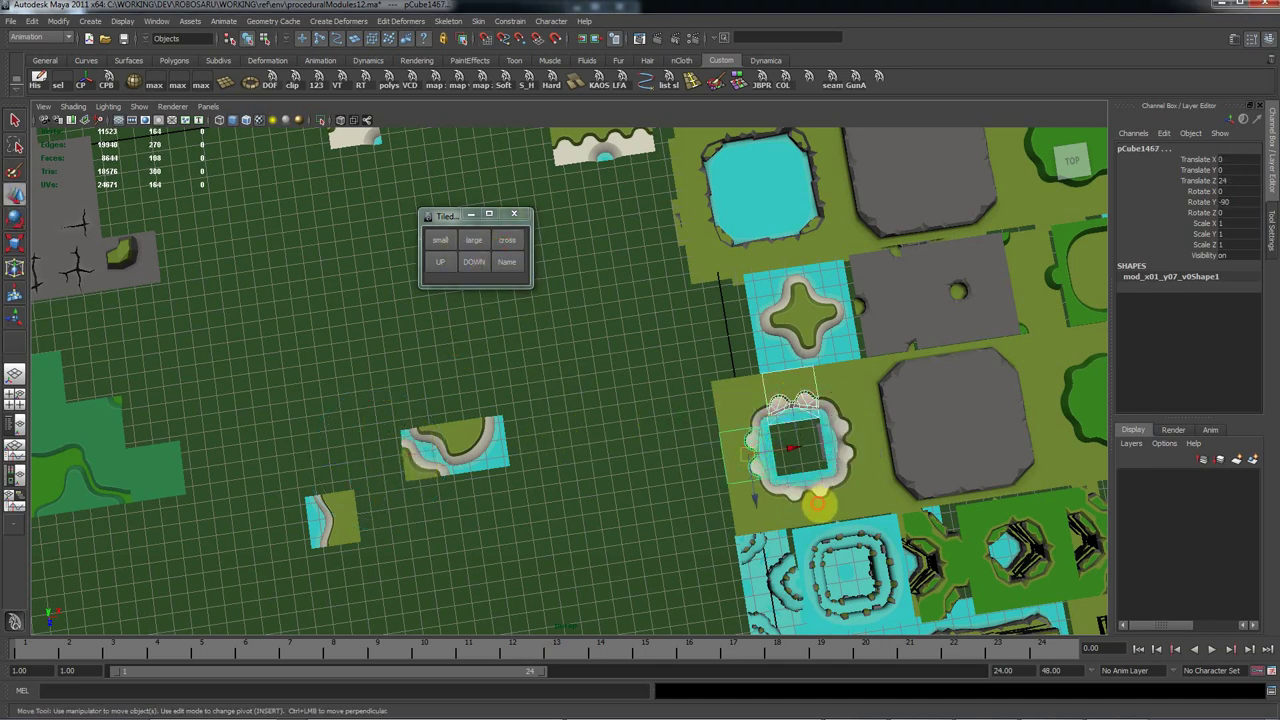
{"action": "left_click", "coordinate": [748, 403]}
{"action": "right_click_drag", "start_coordinate": [745, 397], "coordinate": [692, 393]}
{"action": "left_click_drag", "start_coordinate": [700, 364], "coordinate": [775, 431]}
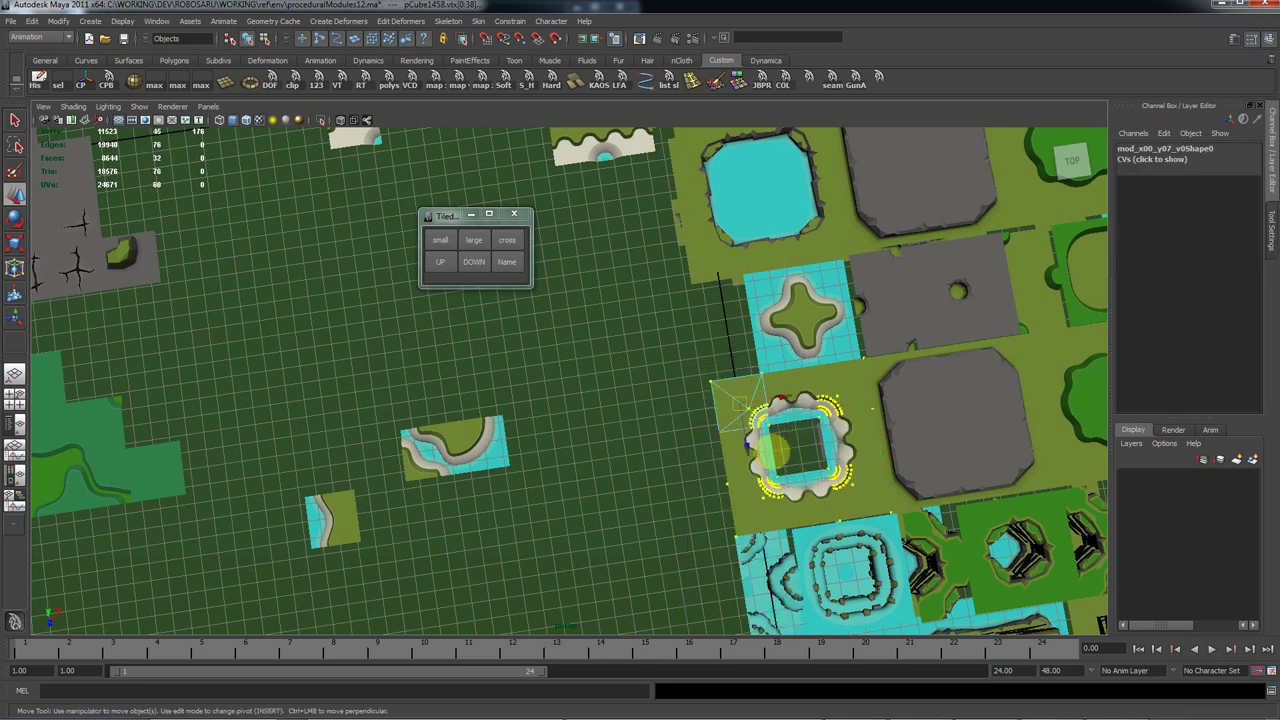
{"action": "left_click", "coordinate": [703, 391]}
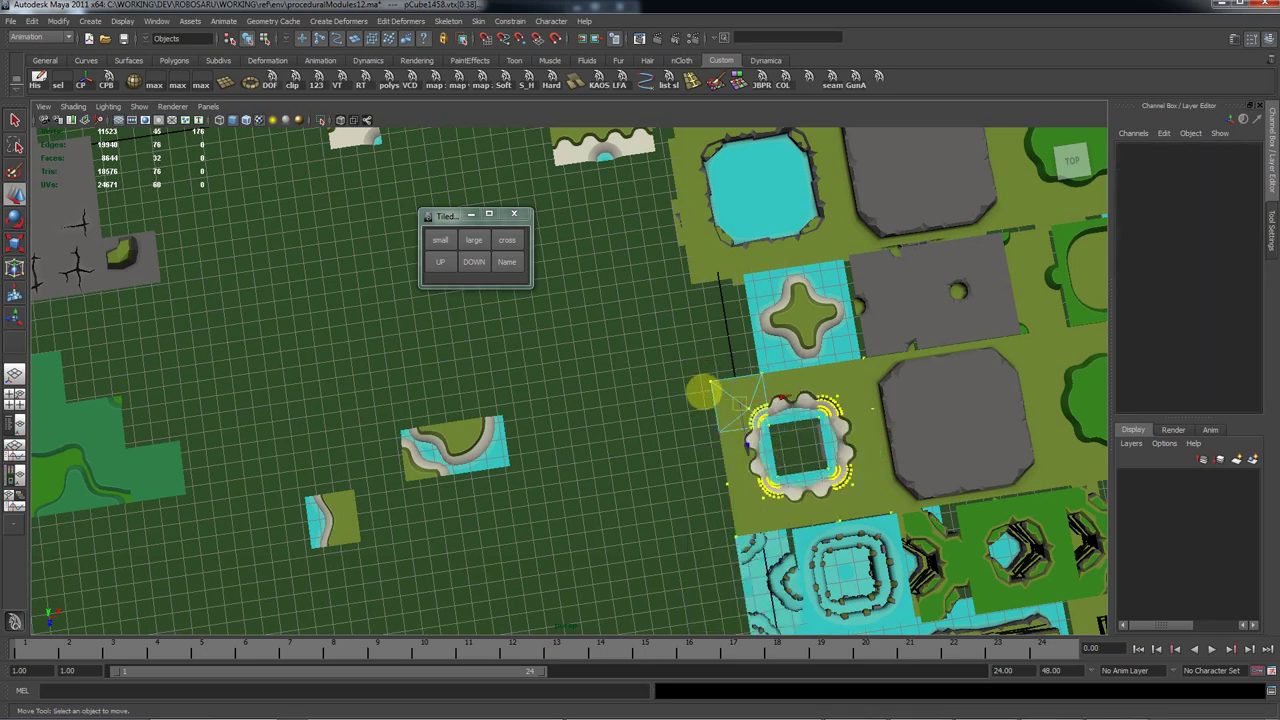
- Snap the rounded shoreline corner variant onto the matching corner of the small island square and rotate it 180 degrees to align
{"action": "middle_click_drag", "start_coordinate": [660, 437], "coordinate": [609, 406], "text": "alt"}
{"action": "right_click_drag", "start_coordinate": [609, 406], "coordinate": [651, 413], "text": "alt"}
{"action": "left_click_drag", "start_coordinate": [651, 414], "coordinate": [688, 438], "text": "alt"}
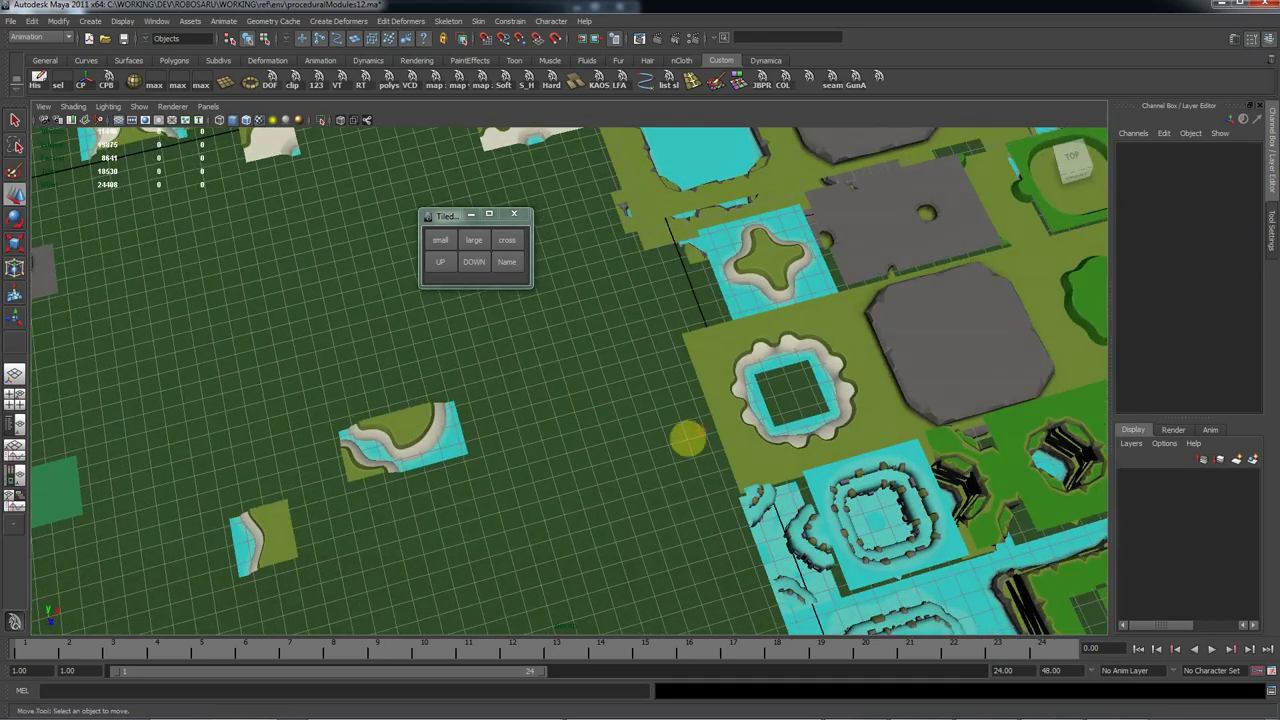
{"action": "left_click", "coordinate": [448, 444]}
{"action": "left_click_drag", "start_coordinate": [508, 431], "coordinate": [531, 474], "text": "alt"}
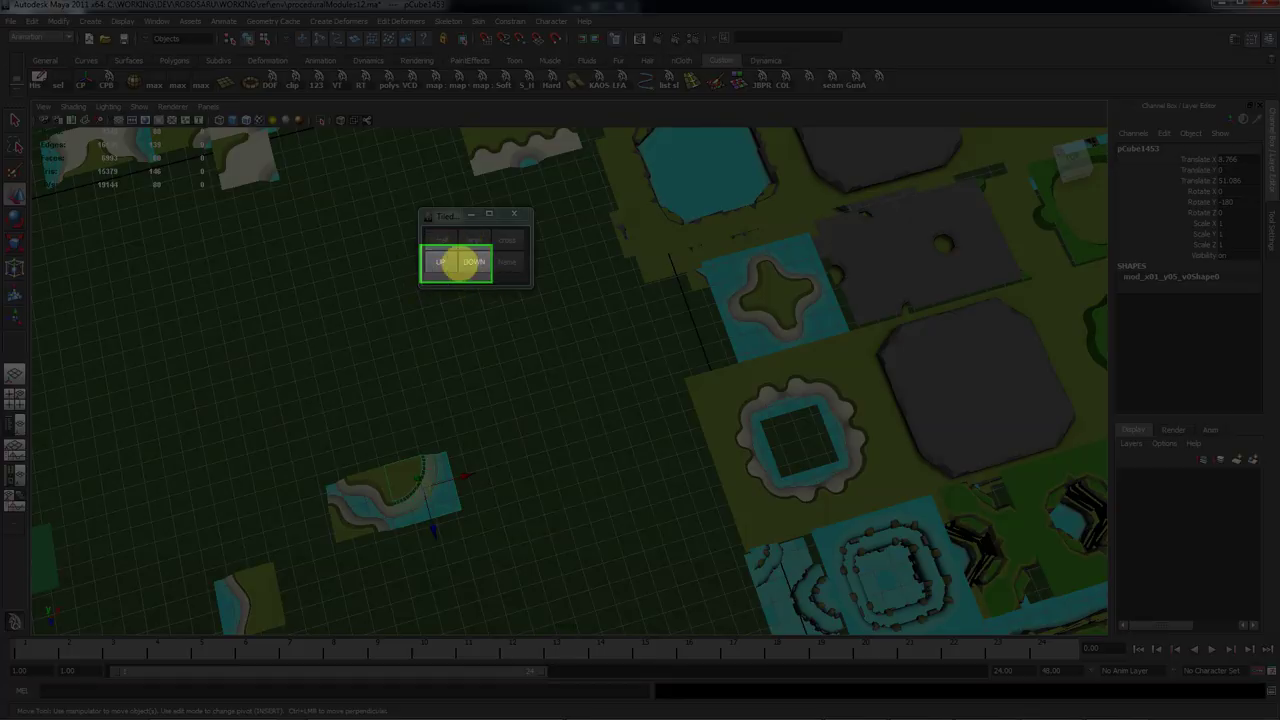
{"action": "middle_click_drag", "start_coordinate": [709, 337], "coordinate": [745, 327]}
{"action": "left_click_drag", "start_coordinate": [742, 325], "coordinate": [742, 284]}
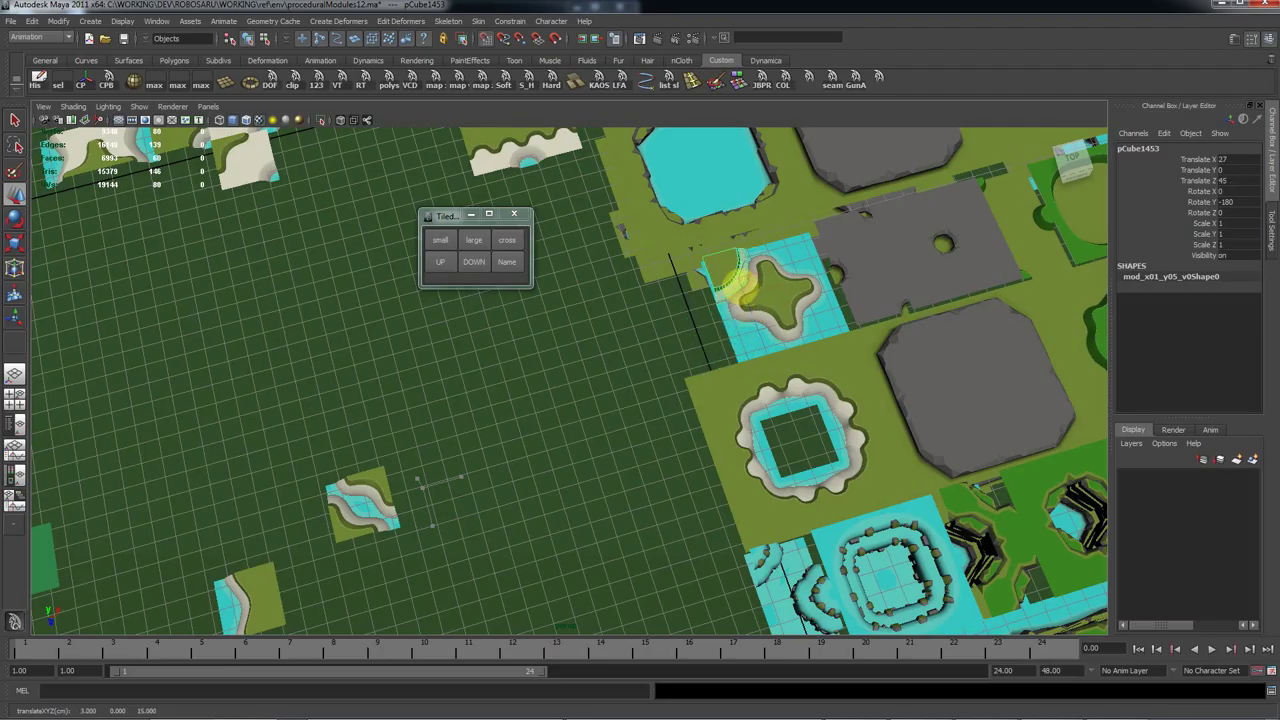
{"action": "key", "text": "e"}
{"action": "left_click_drag", "start_coordinate": [737, 337], "coordinate": [571, 303]}
{"action": "key", "text": "w"}
{"action": "key", "text": "f"}
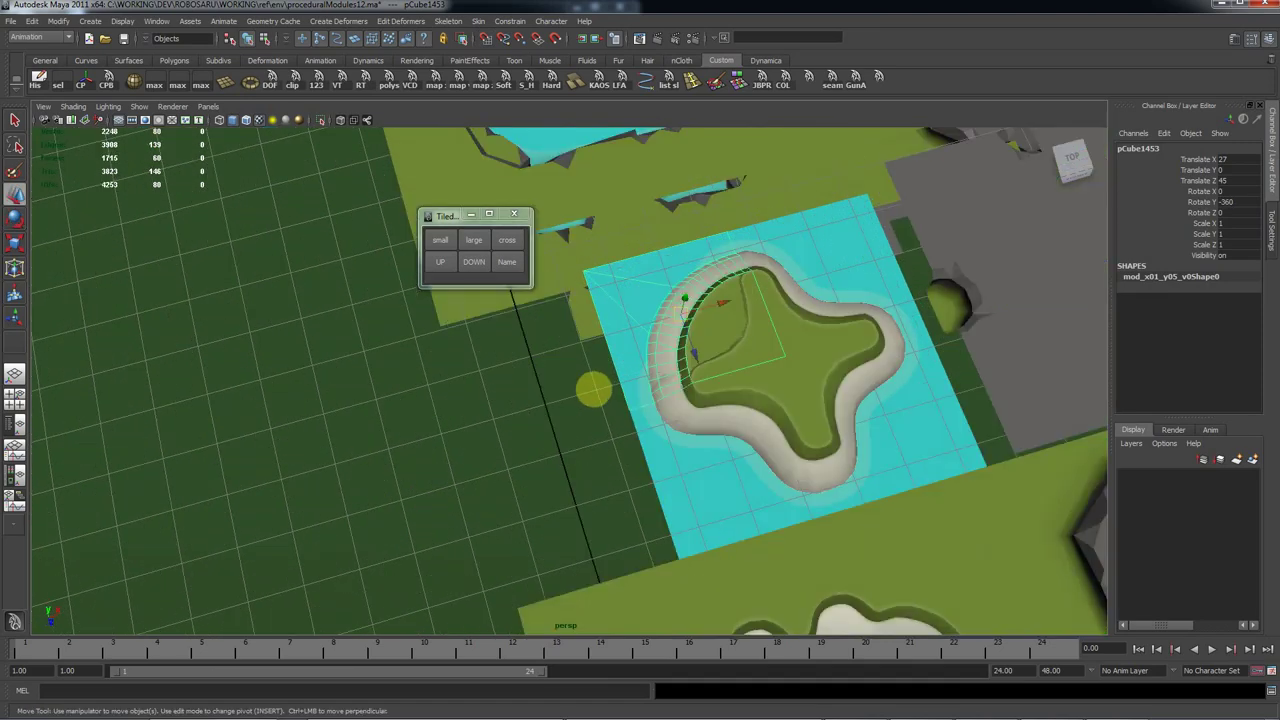
- Shift the rounded corner variant down and back up with the Tiled tools so it sits at Y -3
{"action": "left_click_drag", "start_coordinate": [591, 388], "coordinate": [731, 340], "text": "alt"}
{"action": "right_click_drag", "start_coordinate": [731, 340], "coordinate": [299, 323], "text": "alt"}
{"action": "left_click", "coordinate": [474, 262]}
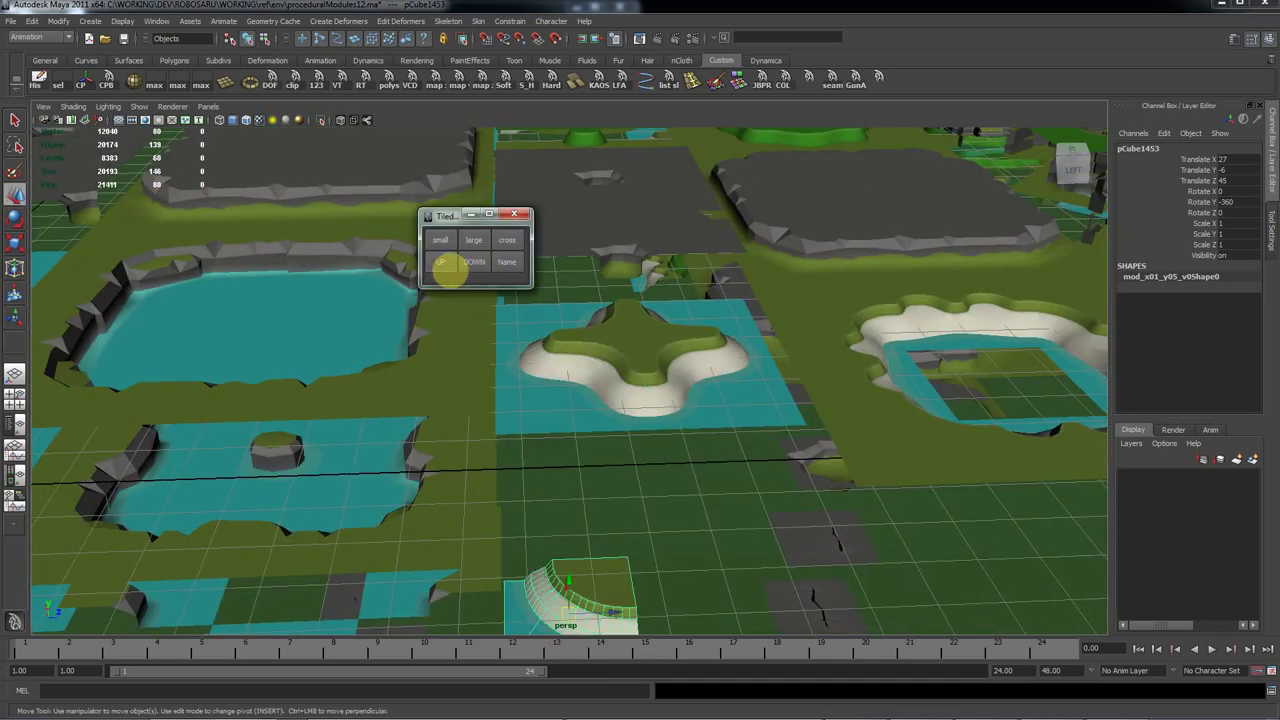
{"action": "left_click", "coordinate": [440, 262]}
- Snap the shoreline edge variant to X 3, Z 21 on the large square, rotate it 90 degrees and lower it one level
{"action": "mouse_move", "coordinate": [694, 363]}
{"action": "middle_mouse_down", "text": "alt"}
{"action": "mouse_move", "coordinate": [851, 406]}
{"action": "mouse_move", "coordinate": [691, 380]}
{"action": "mouse_move", "coordinate": [735, 370]}
{"action": "mouse_move", "coordinate": [714, 366]}
{"action": "middle_mouse_up", "text": "alt"}
{"action": "right_click_drag", "start_coordinate": [714, 366], "coordinate": [505, 360], "text": "alt"}
{"action": "right_click_drag", "start_coordinate": [700, 414], "coordinate": [637, 389], "text": "alt"}
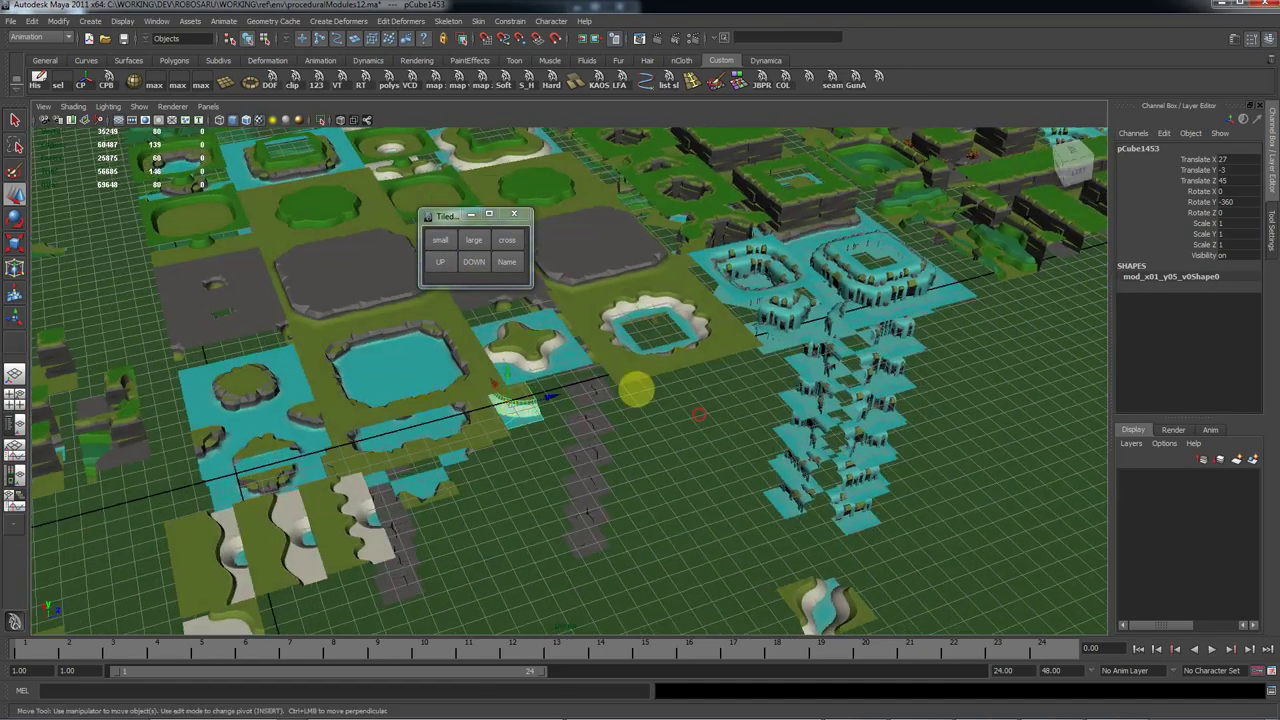
{"action": "middle_click_drag", "start_coordinate": [724, 448], "coordinate": [721, 506], "text": "alt"}
{"action": "left_click", "coordinate": [866, 602]}
{"action": "right_click_drag", "start_coordinate": [721, 506], "coordinate": [771, 521], "text": "alt"}
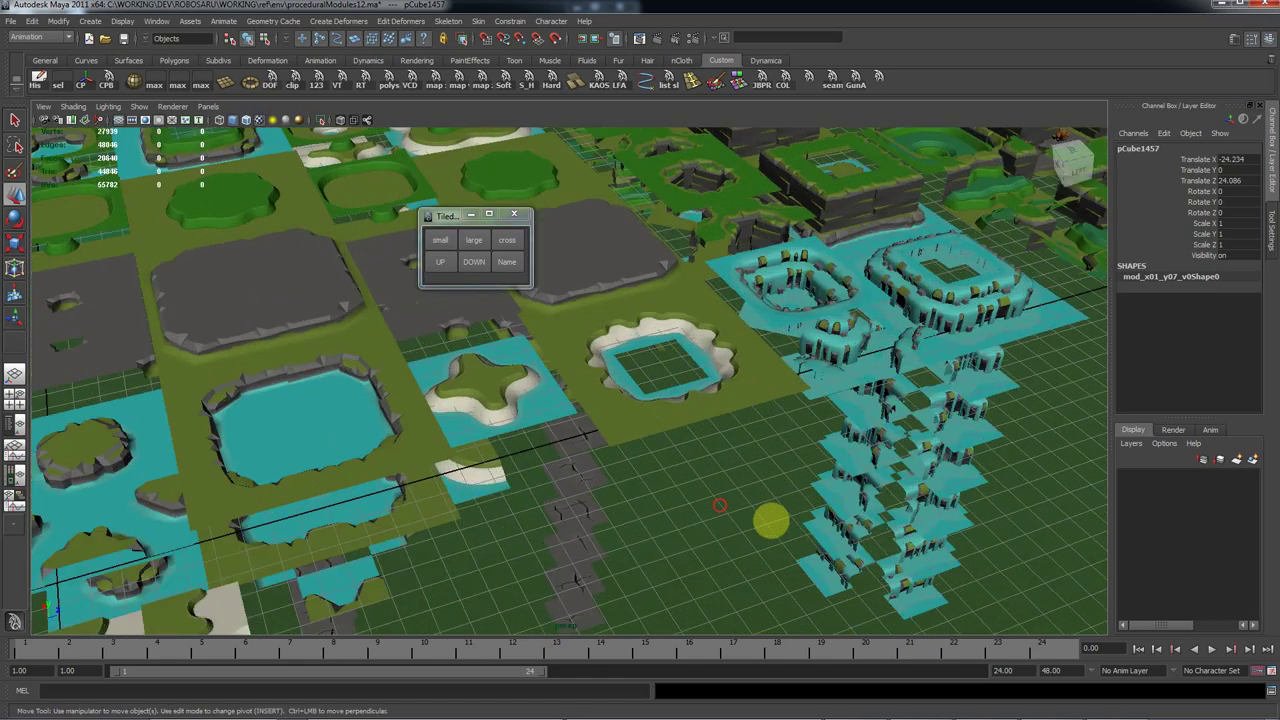
{"action": "middle_click_drag", "start_coordinate": [601, 390], "coordinate": [594, 388]}
{"action": "key", "text": "e"}
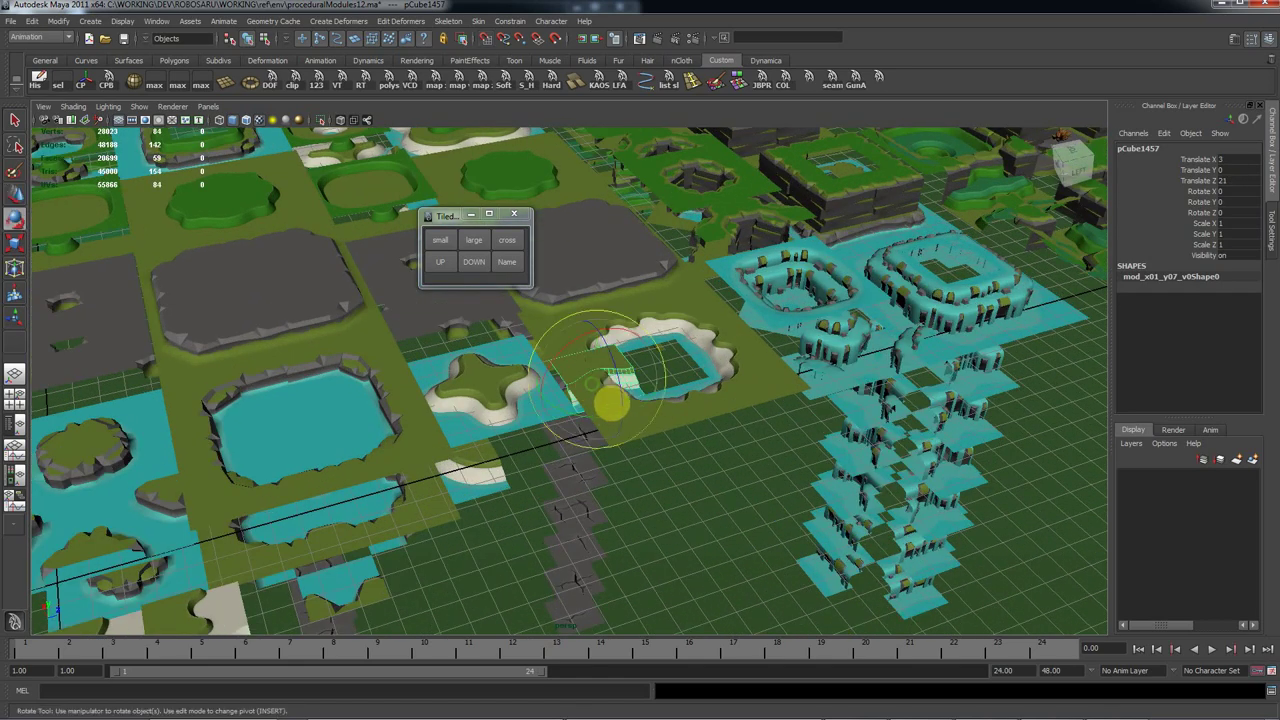
{"action": "left_click_drag", "start_coordinate": [595, 420], "coordinate": [671, 417]}
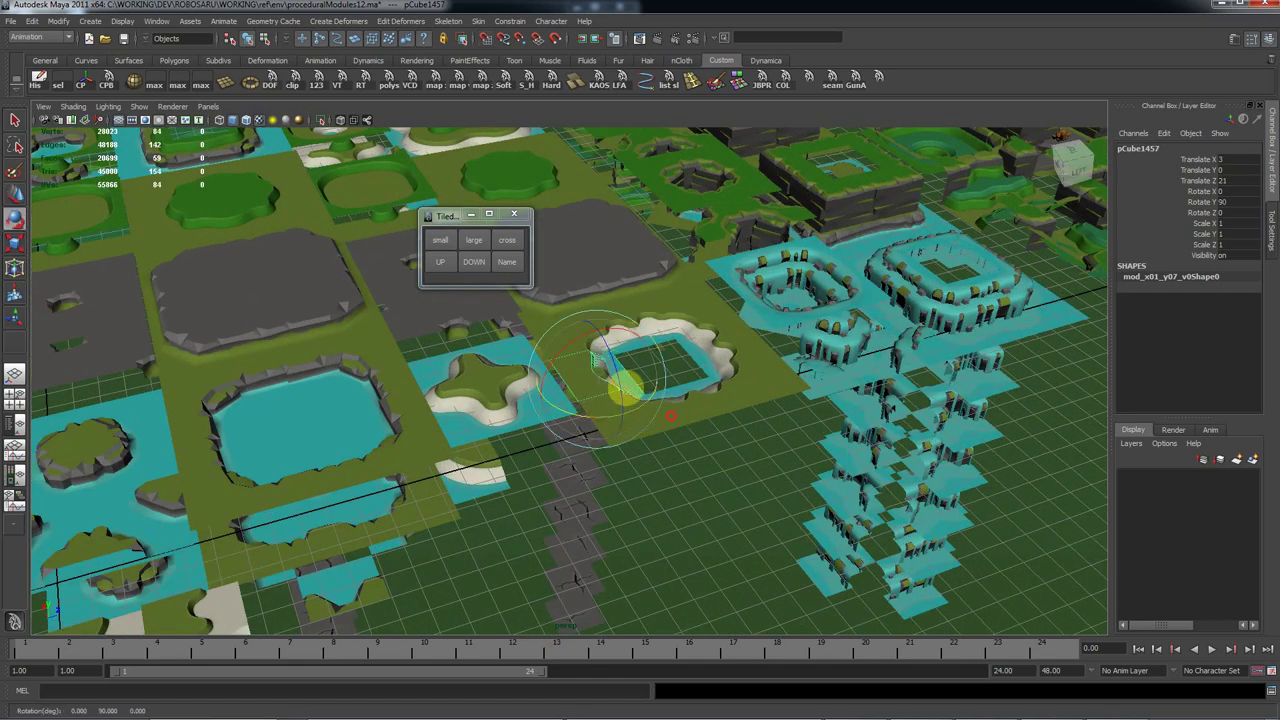
{"action": "key", "text": "w"}
{"action": "left_click", "coordinate": [476, 264]}
- Select the remaining double-shoreline module and snap it to the grid near the small island square
{"action": "middle_click_drag", "start_coordinate": [839, 539], "coordinate": [798, 418], "text": "alt"}
{"action": "right_click_drag", "start_coordinate": [798, 418], "coordinate": [685, 410], "text": "alt"}
{"action": "left_click", "coordinate": [770, 553]}
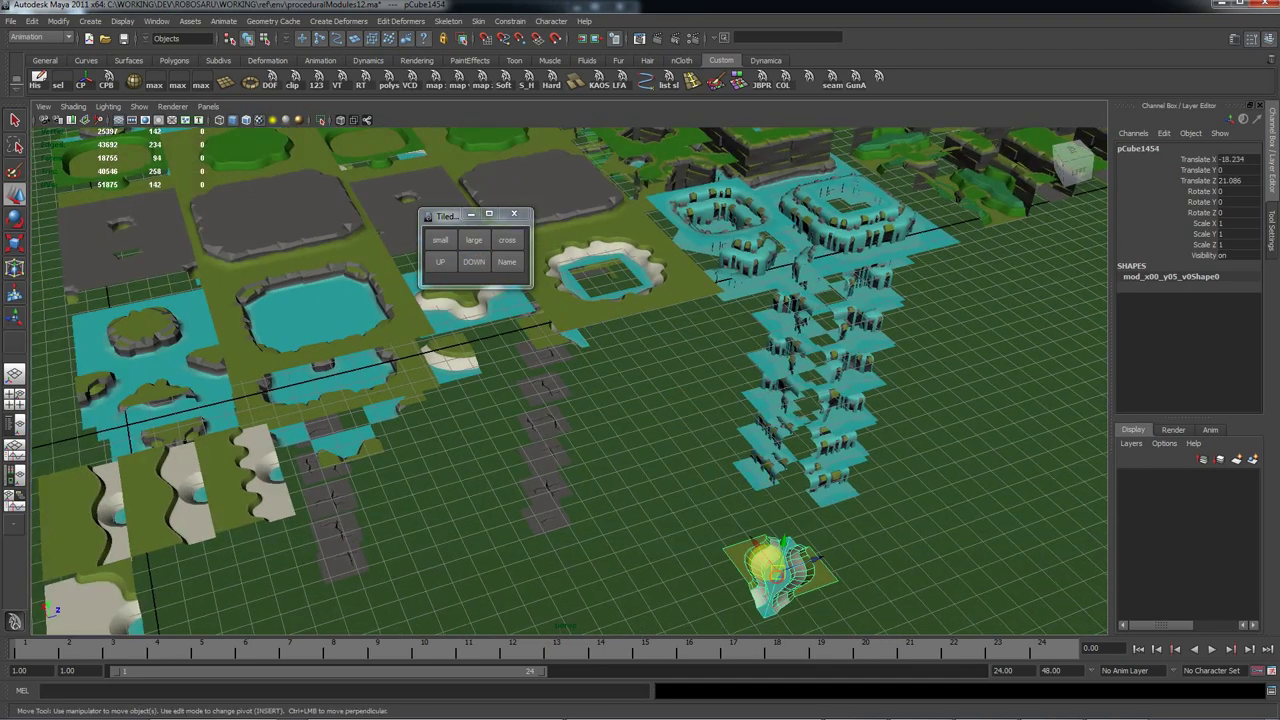
{"action": "middle_click_drag", "start_coordinate": [492, 366], "coordinate": [475, 359]}
- Survey the complete module layout from above and from the side, including the variants stacked below the main tile blocks
{"action": "left_click_drag", "start_coordinate": [700, 342], "coordinate": [933, 496], "text": "alt"}
{"action": "right_click_drag", "start_coordinate": [933, 496], "coordinate": [500, 394], "text": "alt"}
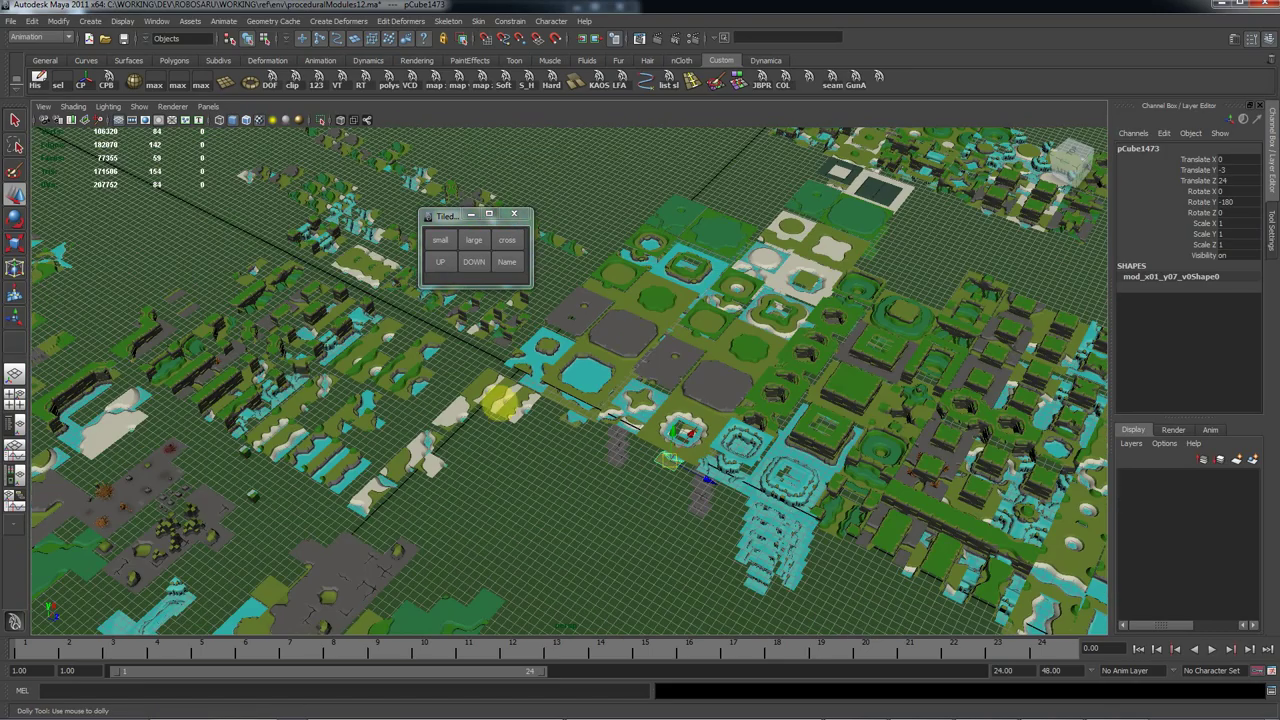
{"action": "right_click_drag", "start_coordinate": [292, 372], "coordinate": [204, 366], "text": "alt"}
{"action": "left_click_drag", "start_coordinate": [611, 403], "coordinate": [843, 451], "text": "alt"}
{"action": "key", "text": "g"}
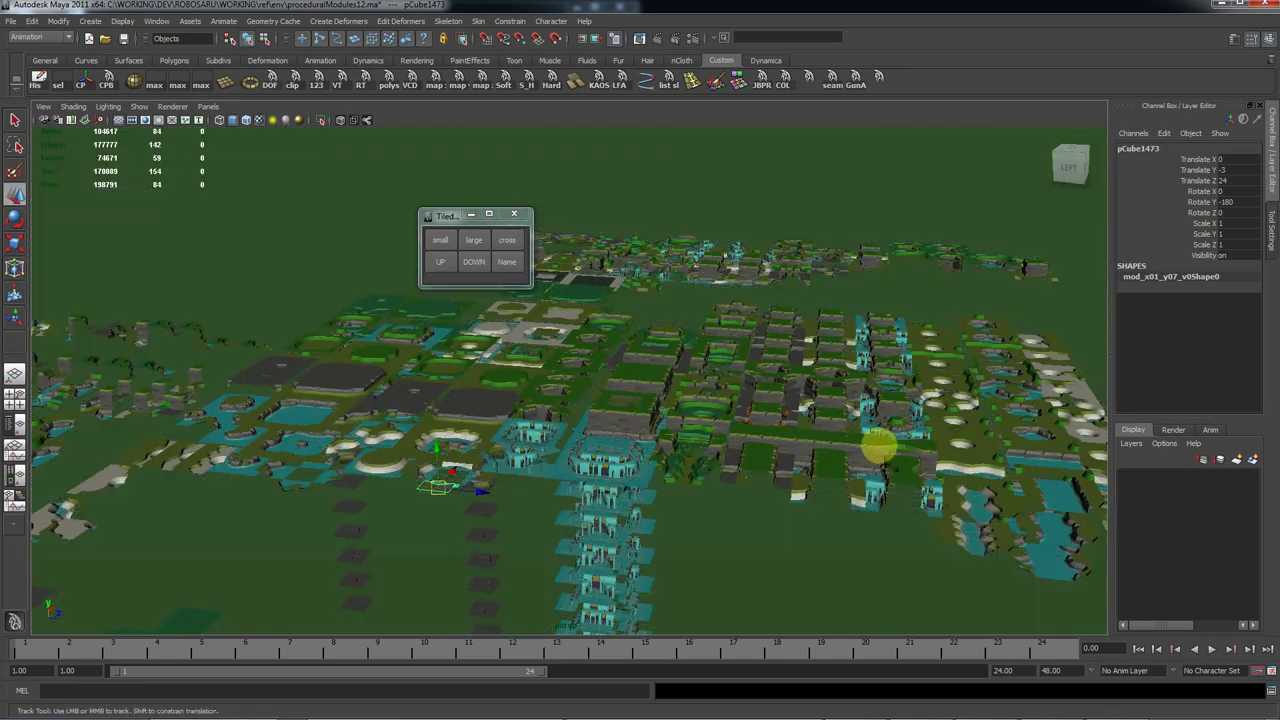
- Select every module in the main layout from the top view and batch-name them with the Tiled tools
{"action": "middle_click_drag", "start_coordinate": [880, 450], "coordinate": [851, 423], "text": "alt"}
{"action": "left_click_drag", "start_coordinate": [849, 424], "coordinate": [729, 429], "text": "alt"}
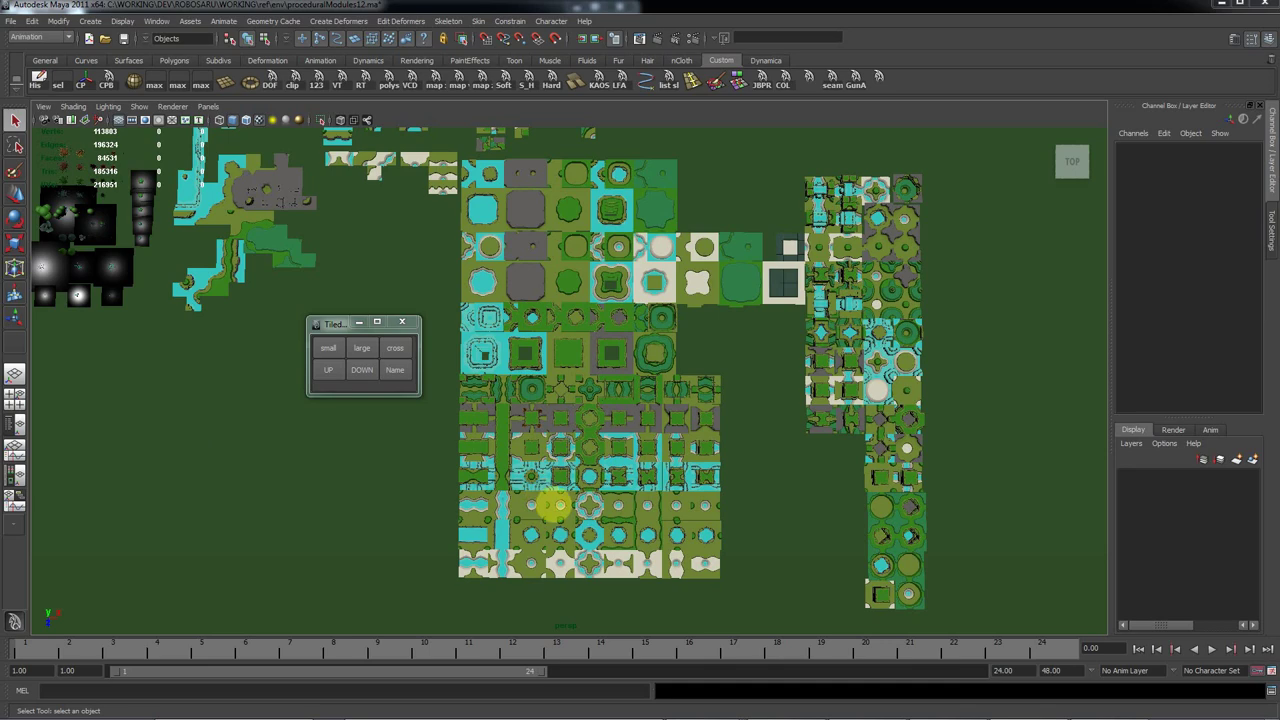
{"action": "left_click_drag", "start_coordinate": [960, 622], "coordinate": [465, 164]}
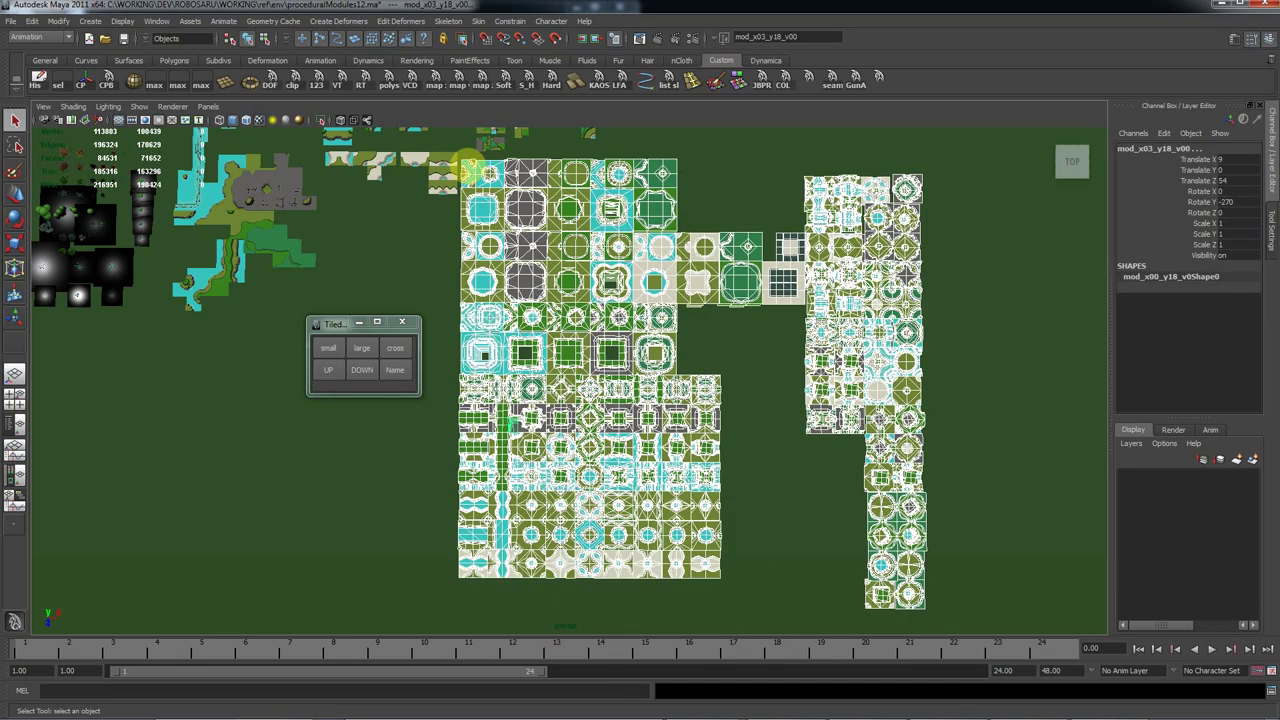
{"action": "left_click", "coordinate": [403, 374]}
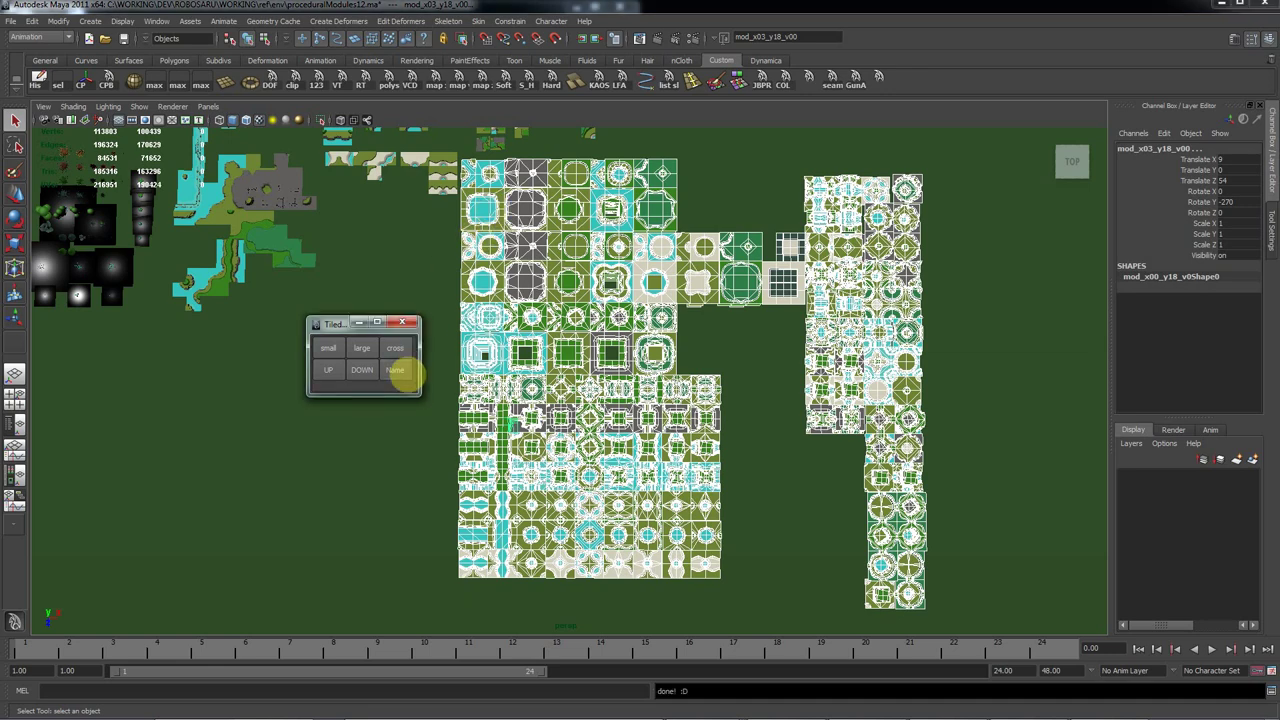
- Select the upper edge module of the large rock-rimmed pool to check its generated name
{"action": "middle_click_drag", "start_coordinate": [605, 290], "coordinate": [710, 473], "text": "alt"}
{"action": "right_click_drag", "start_coordinate": [829, 457], "coordinate": [1138, 528], "text": "alt"}
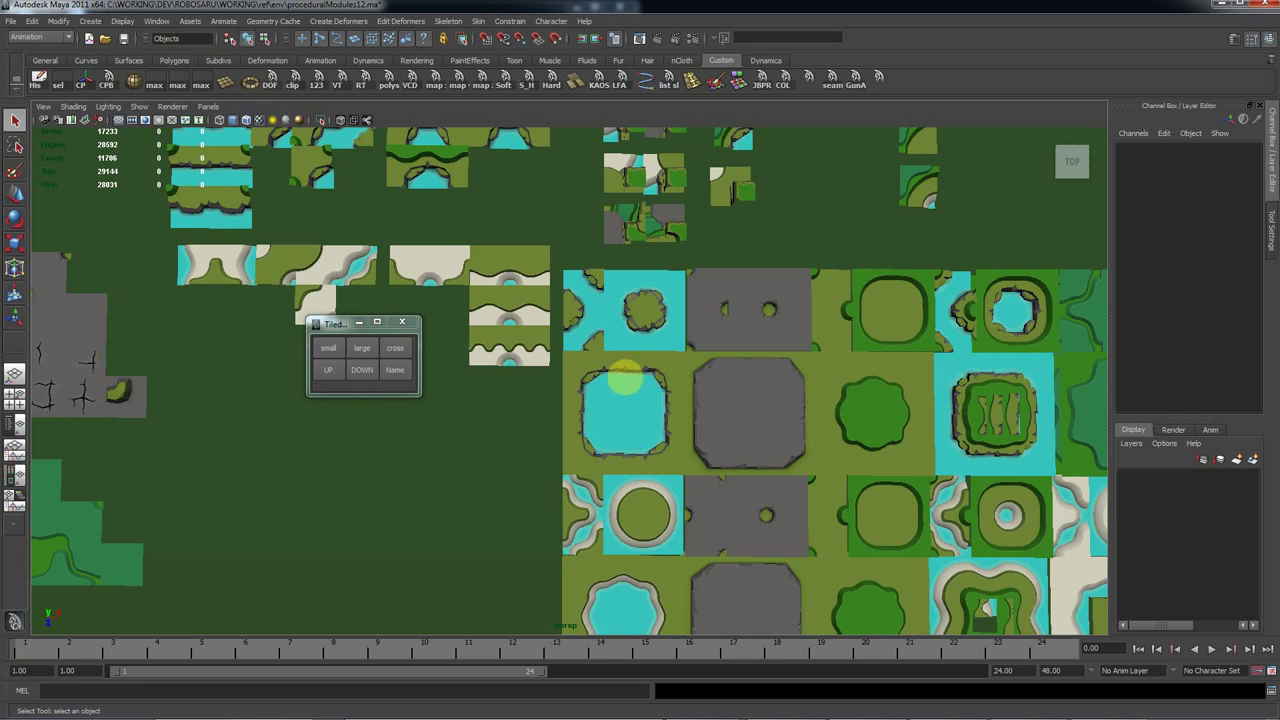
{"action": "left_click", "coordinate": [624, 378]}
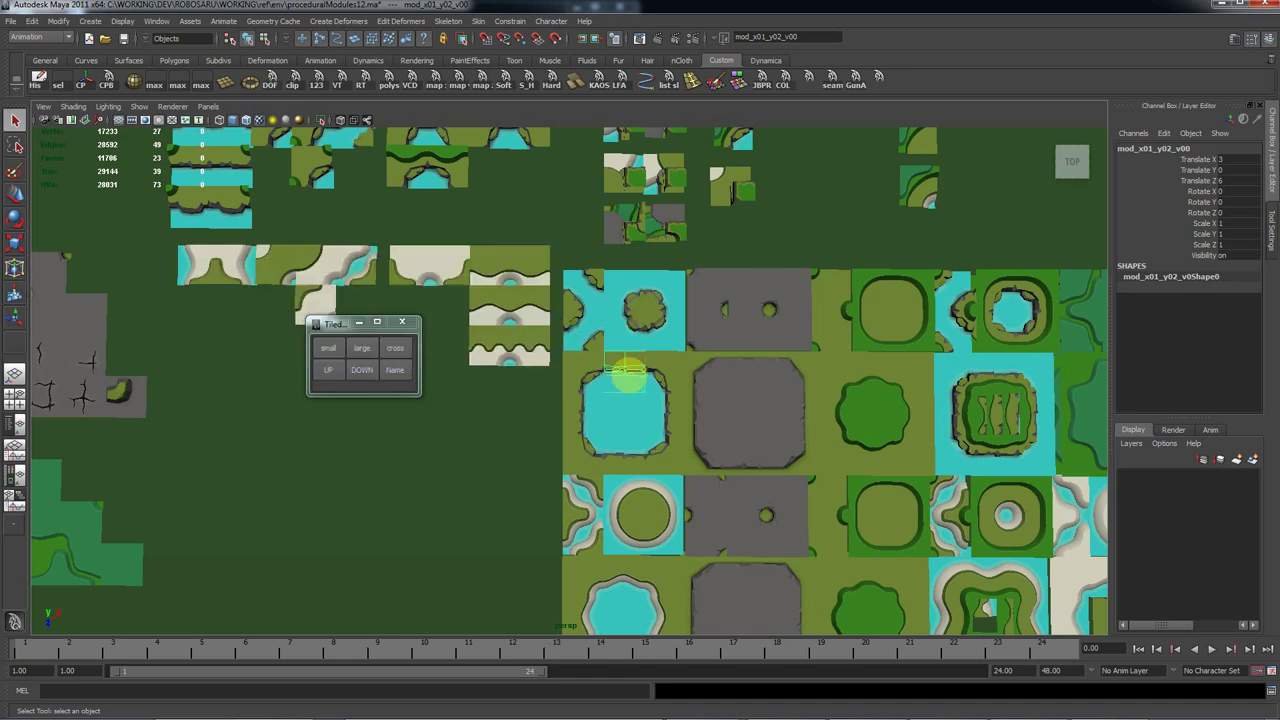
{"action": "right_click_drag", "start_coordinate": [628, 375], "coordinate": [814, 397], "text": "alt"}
{"action": "middle_click_drag", "start_coordinate": [785, 401], "coordinate": [743, 400], "text": "alt"}
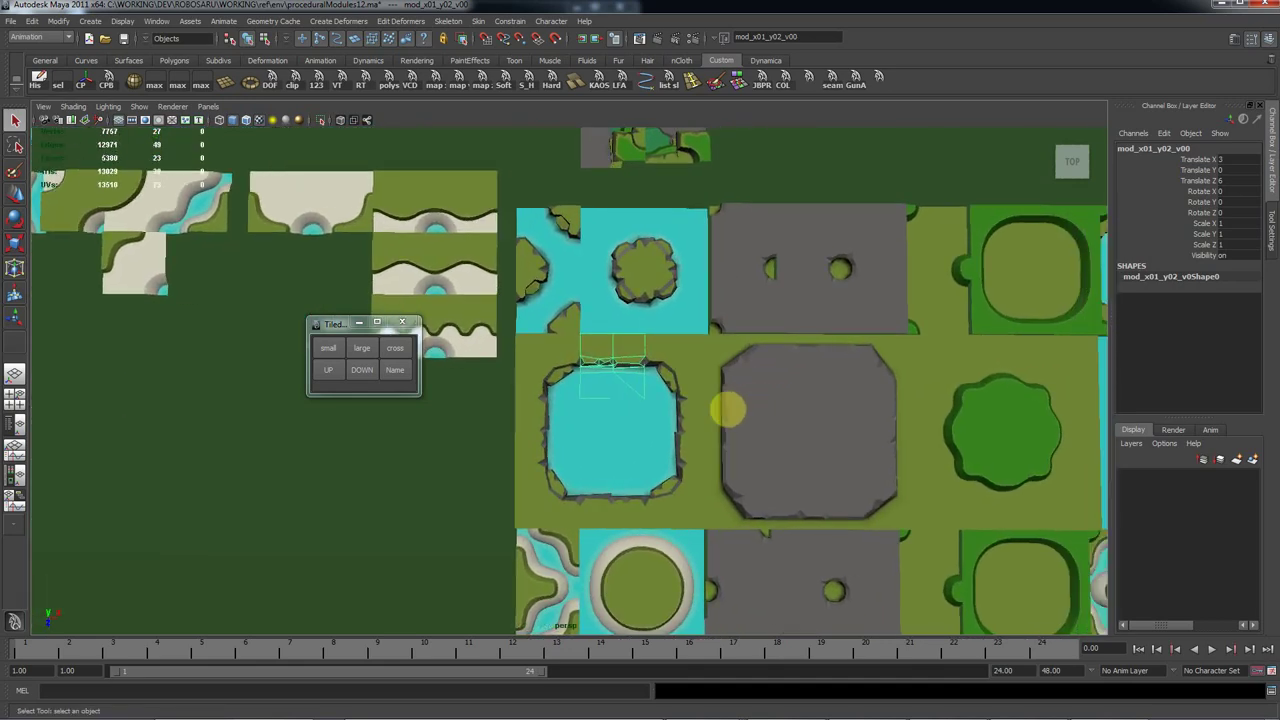
- Select the variant stacked at Y -6 beneath the pool's edge module to check its variant number
{"action": "left_click_drag", "start_coordinate": [688, 406], "coordinate": [738, 370], "text": "alt"}
{"action": "right_click_drag", "start_coordinate": [738, 370], "coordinate": [837, 440], "text": "alt"}
{"action": "middle_click_drag", "start_coordinate": [837, 440], "coordinate": [885, 548], "text": "alt"}
{"action": "left_click", "coordinate": [643, 434]}
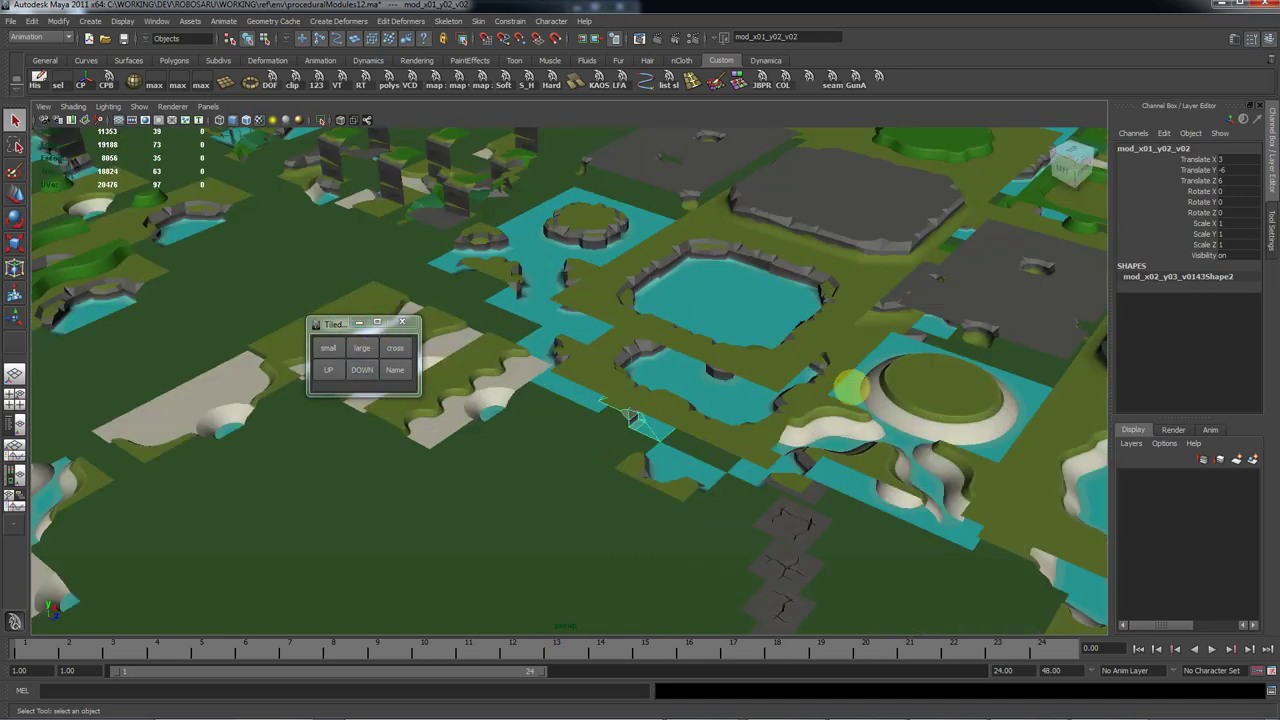
- Hide the viewport grid, switch to test3.tmx in Tiled and open the terrain information of the robosaruTiles tileset
{"action": "right_click_drag", "start_coordinate": [933, 397], "coordinate": [790, 380], "text": "alt"}
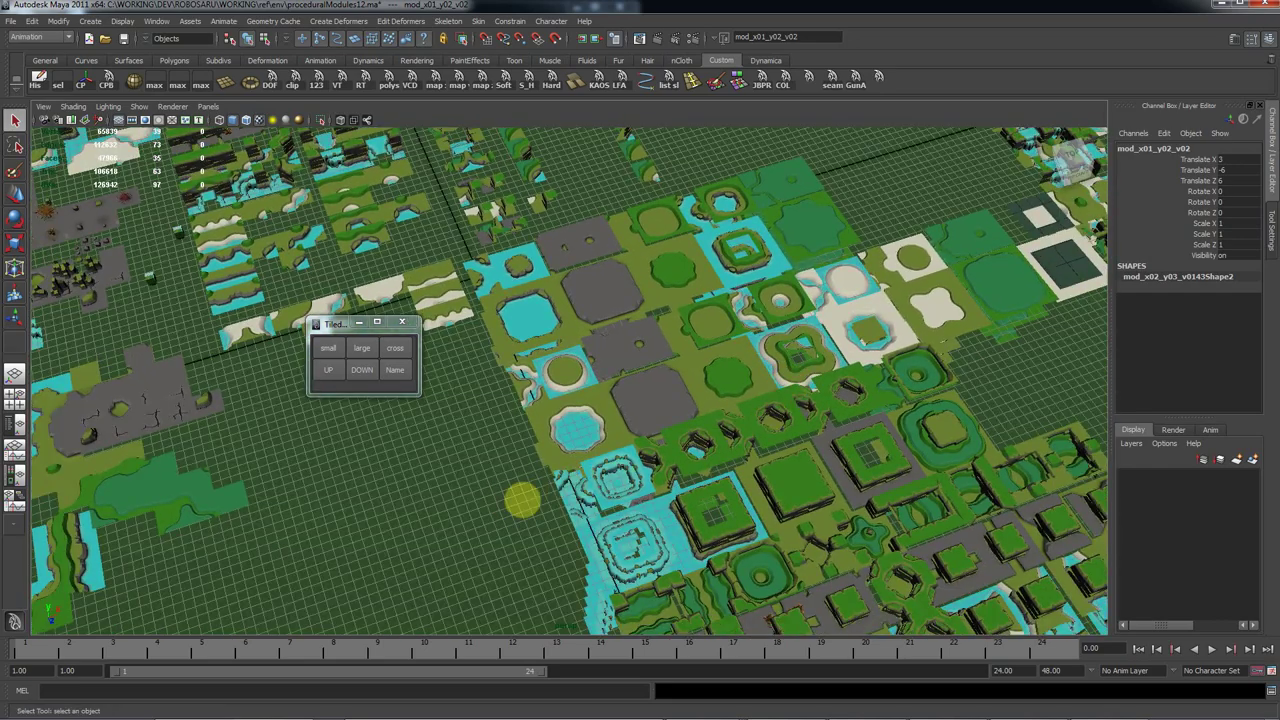
{"action": "key", "text": "g"}
{"action": "mouse_move", "coordinate": [794, 716]}
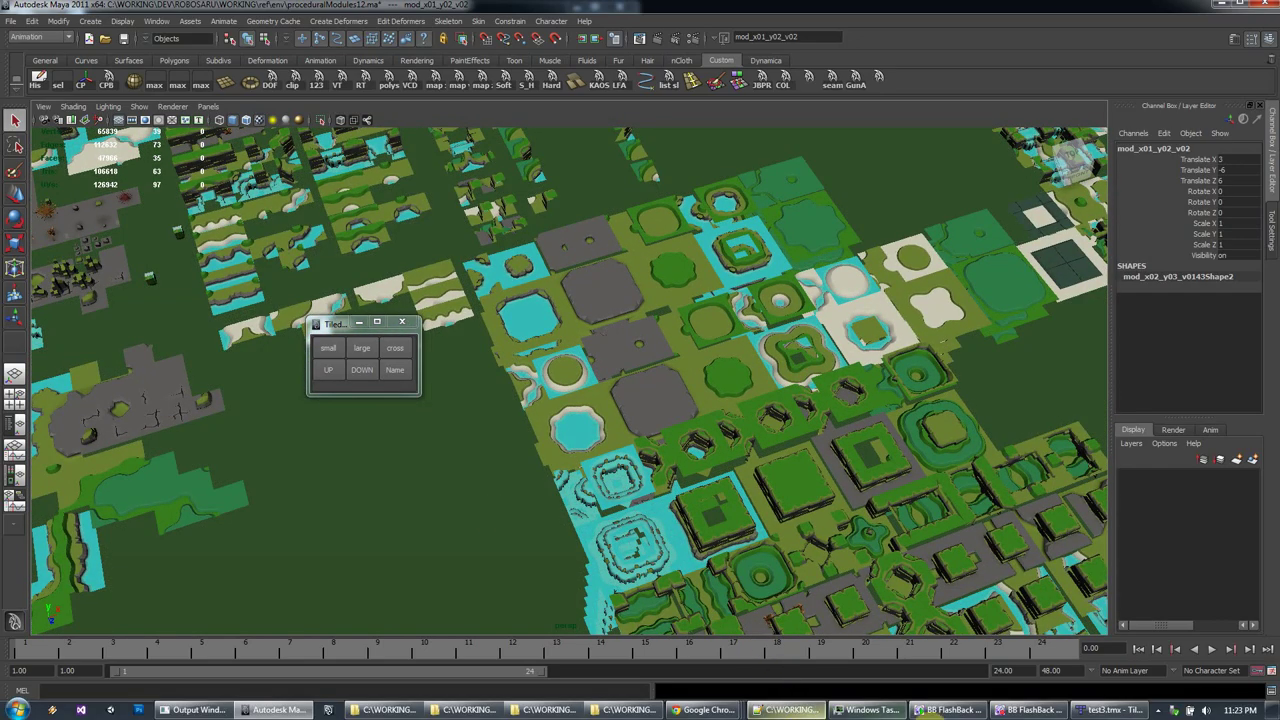
{"action": "left_click", "coordinate": [1118, 713]}
{"action": "left_click", "coordinate": [999, 495]}
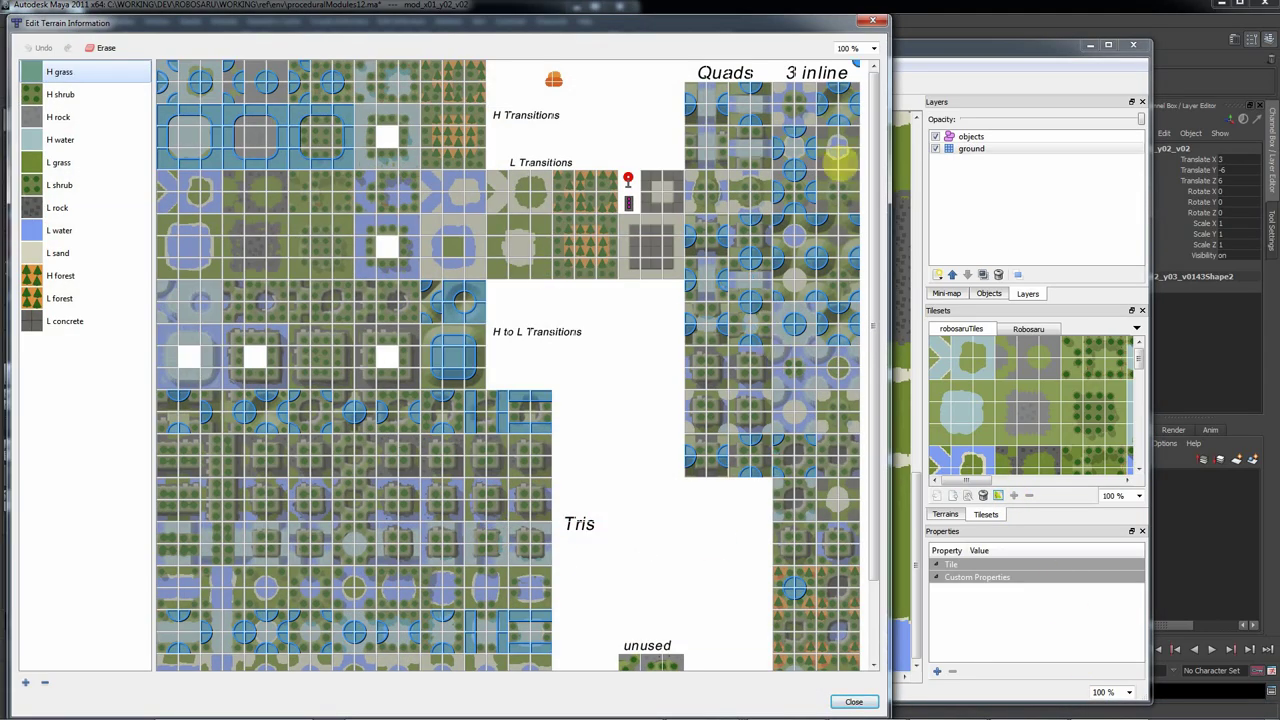
- Close the terrain information and the Tiled window, and view the stacked module variants in Maya from the side
{"action": "left_click", "coordinate": [872, 21]}
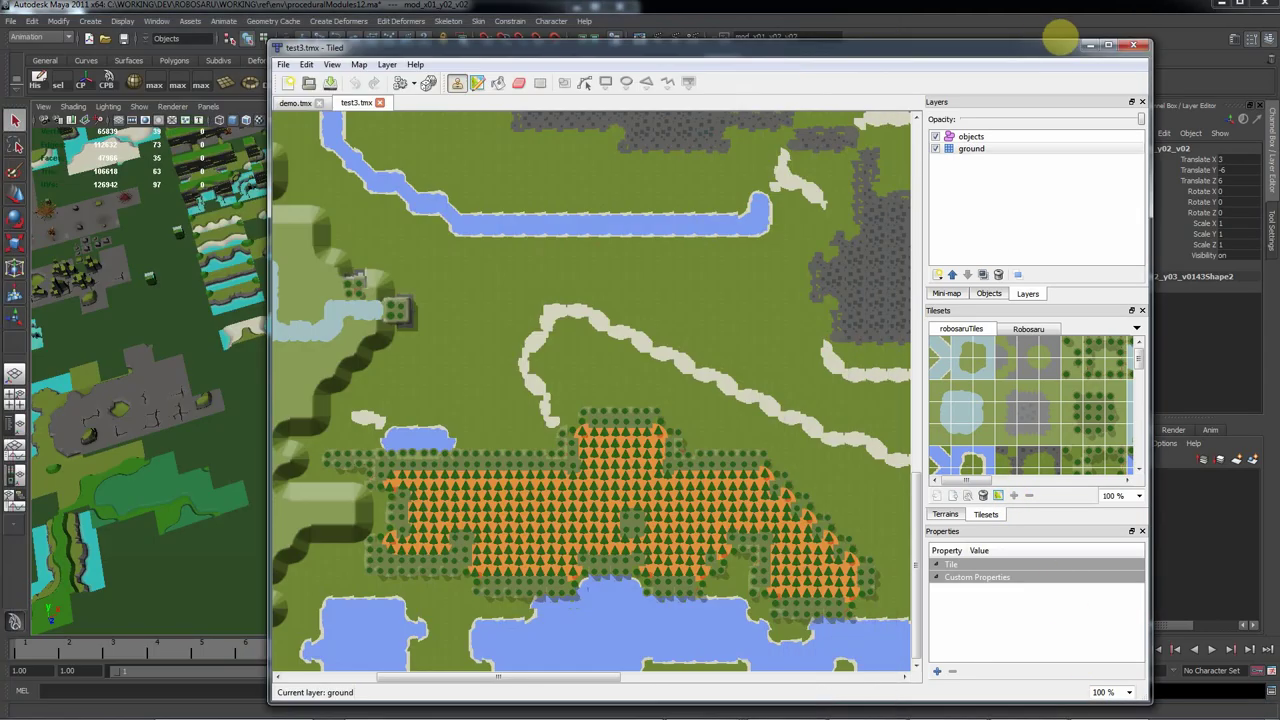
{"action": "left_click", "coordinate": [1133, 45]}
{"action": "left_click_drag", "start_coordinate": [771, 349], "coordinate": [678, 348], "text": "alt"}
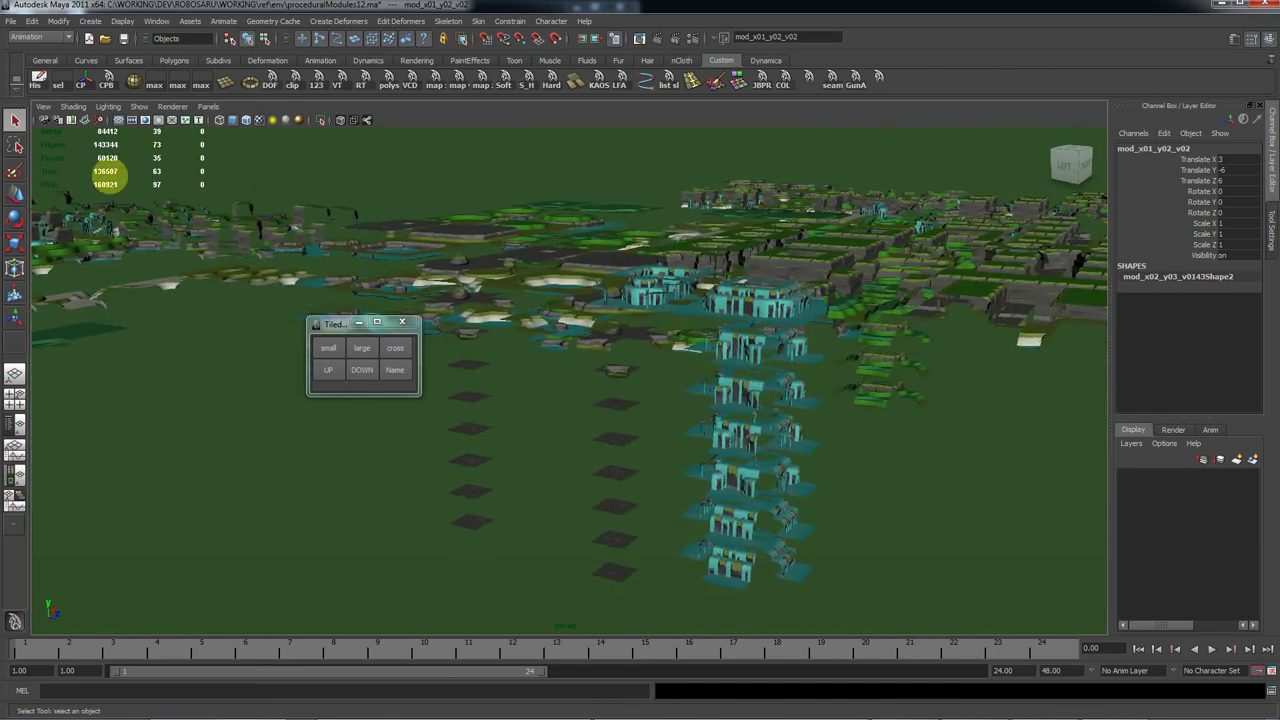